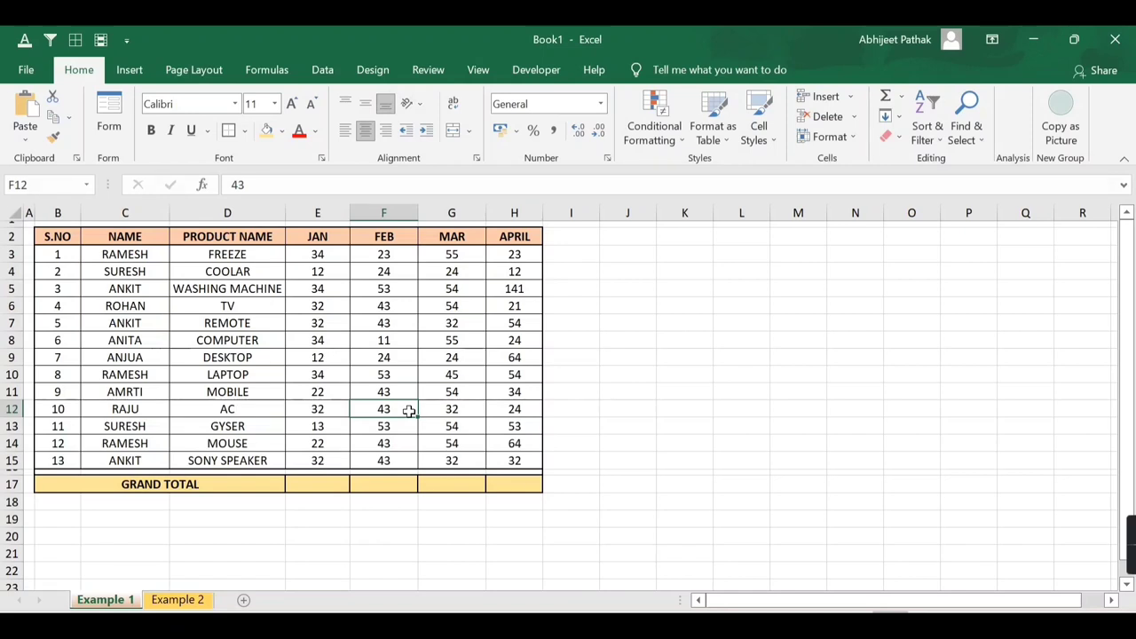
Walk through the sales table's NAME, PRODUCT NAME and JAN–APRIL columns and first row
left_click(187, 325)
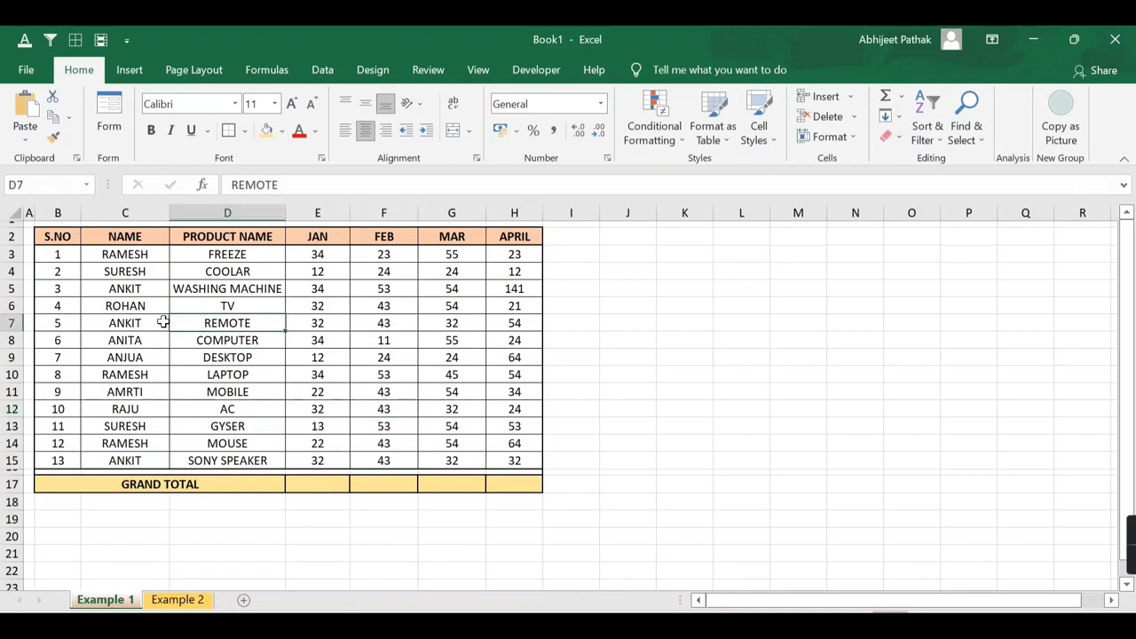
left_click_drag(62, 238, 317, 305)
key("ctrl+a")
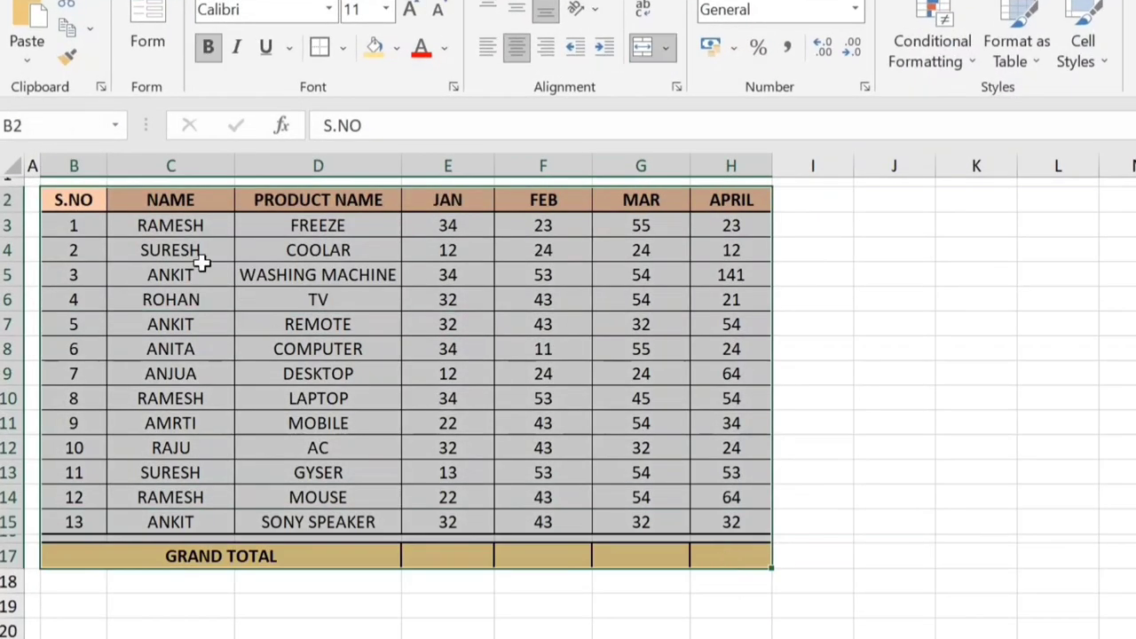
left_click(165, 202)
left_click(338, 204)
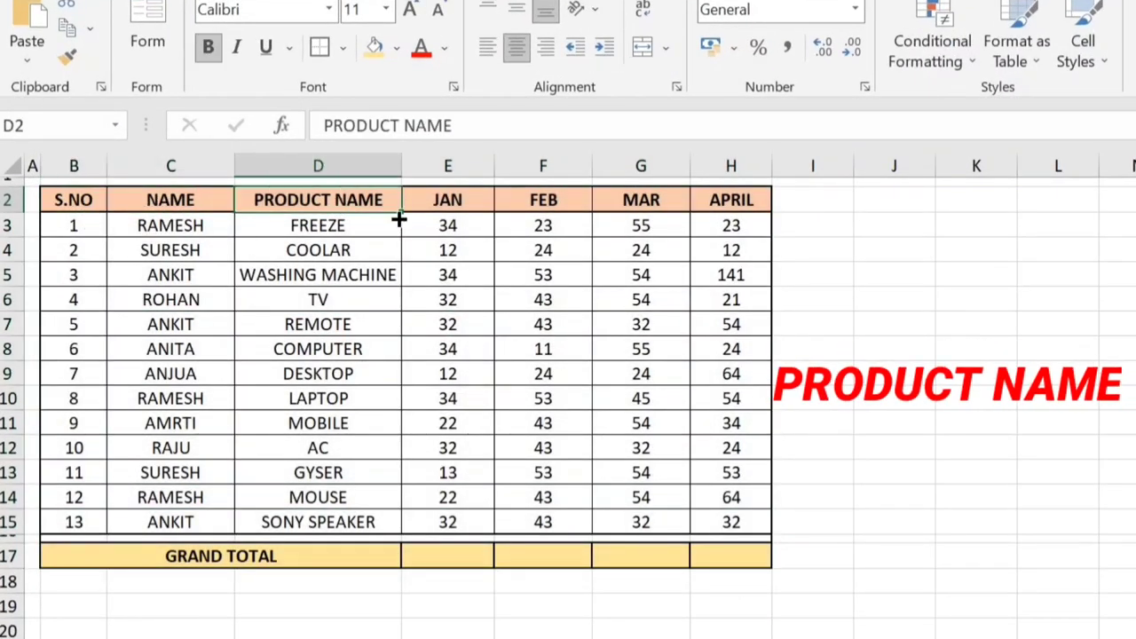
left_click(441, 204)
left_click(549, 206)
left_click(620, 202)
left_click(718, 209)
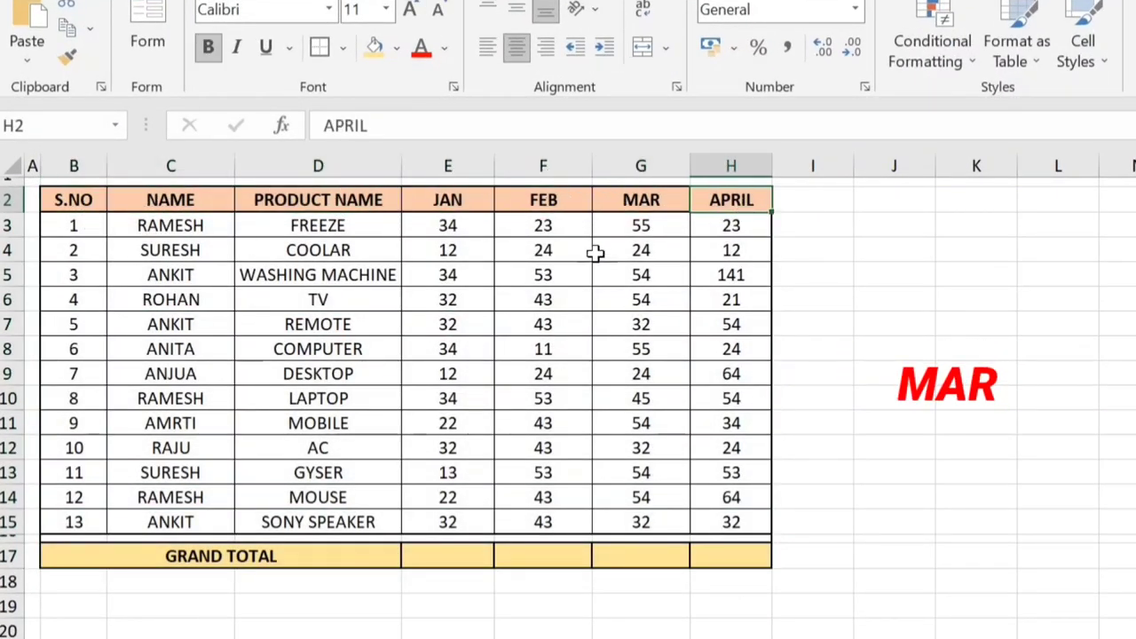
left_click(126, 256)
left_click(241, 260)
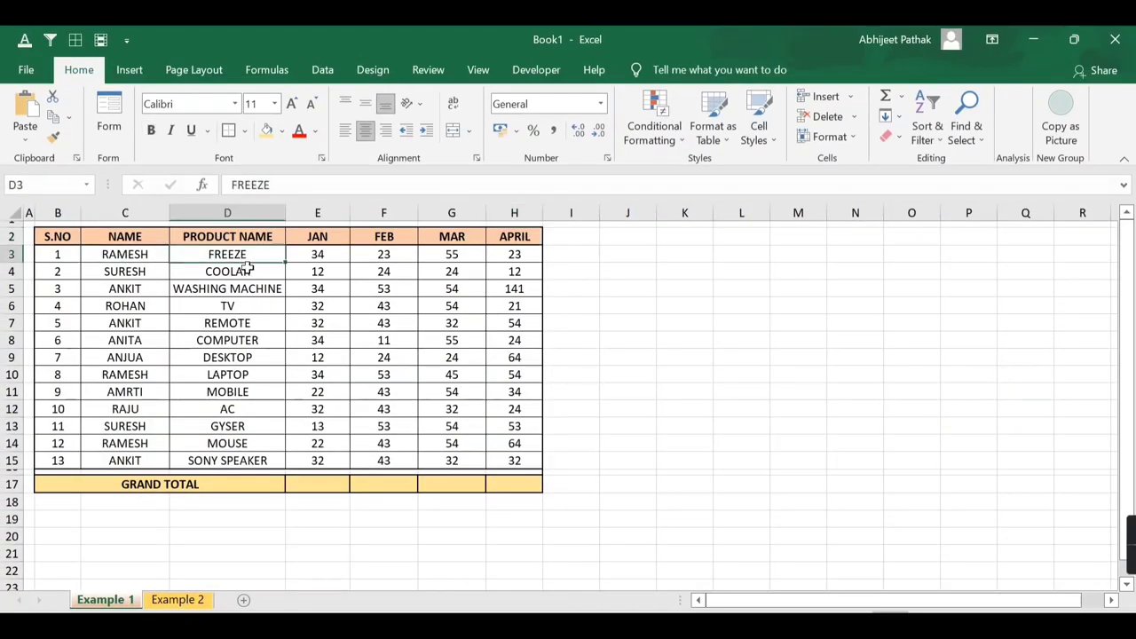
left_click(340, 256)
left_click(391, 254)
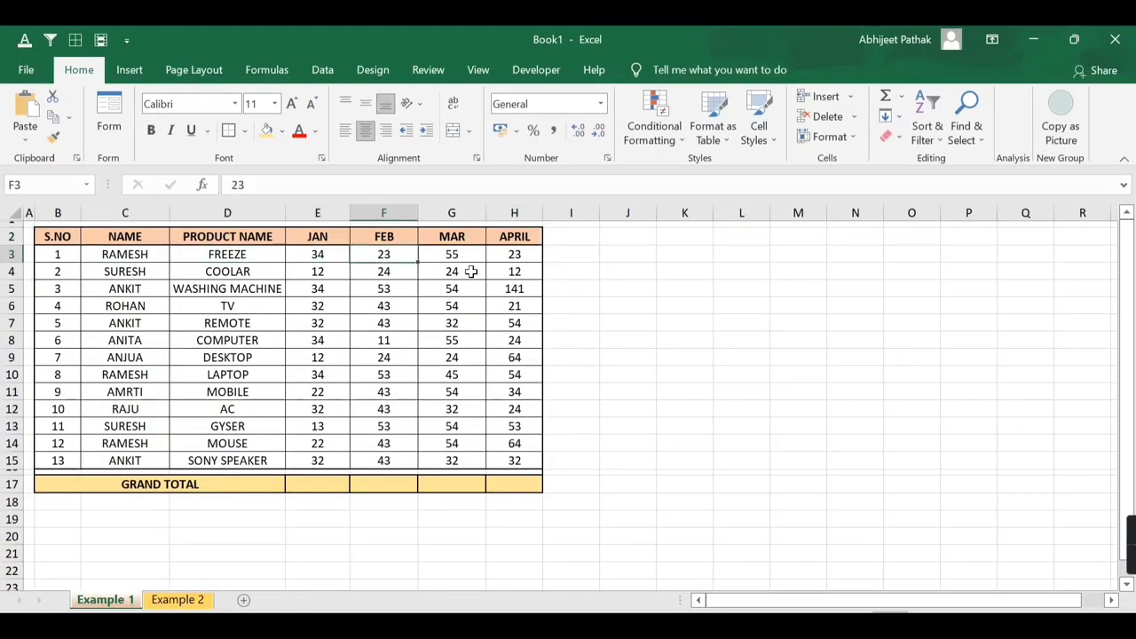
left_click(472, 263)
left_click(516, 257)
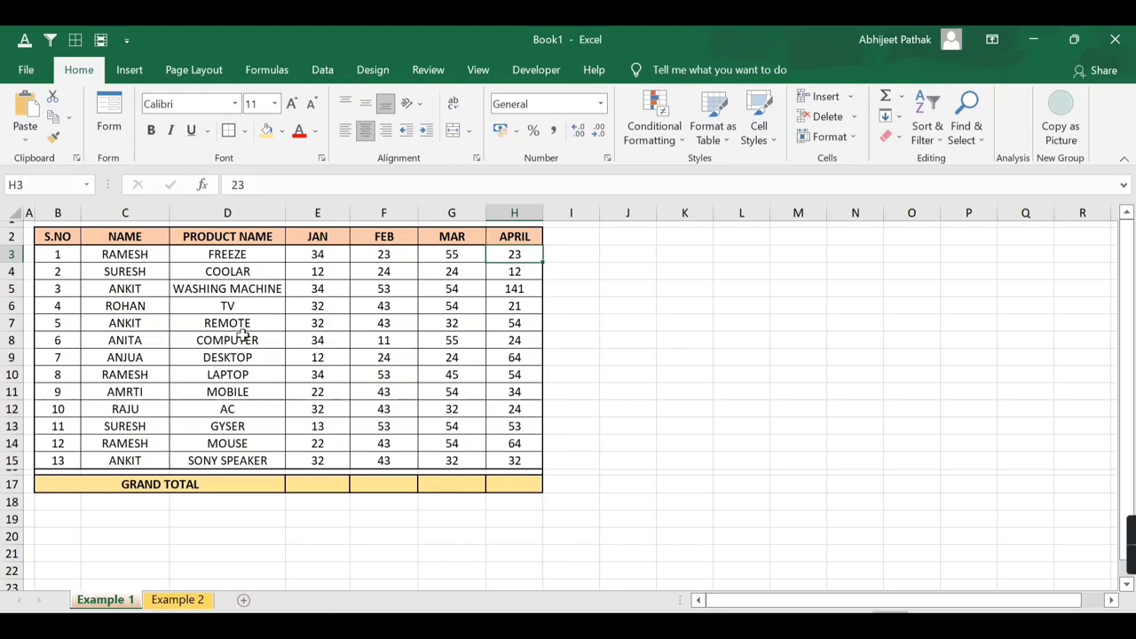
Enter =SUM(E3:E15) in the JAN grand total cell E17, giving 345
left_click(313, 479)
type("=sum(")
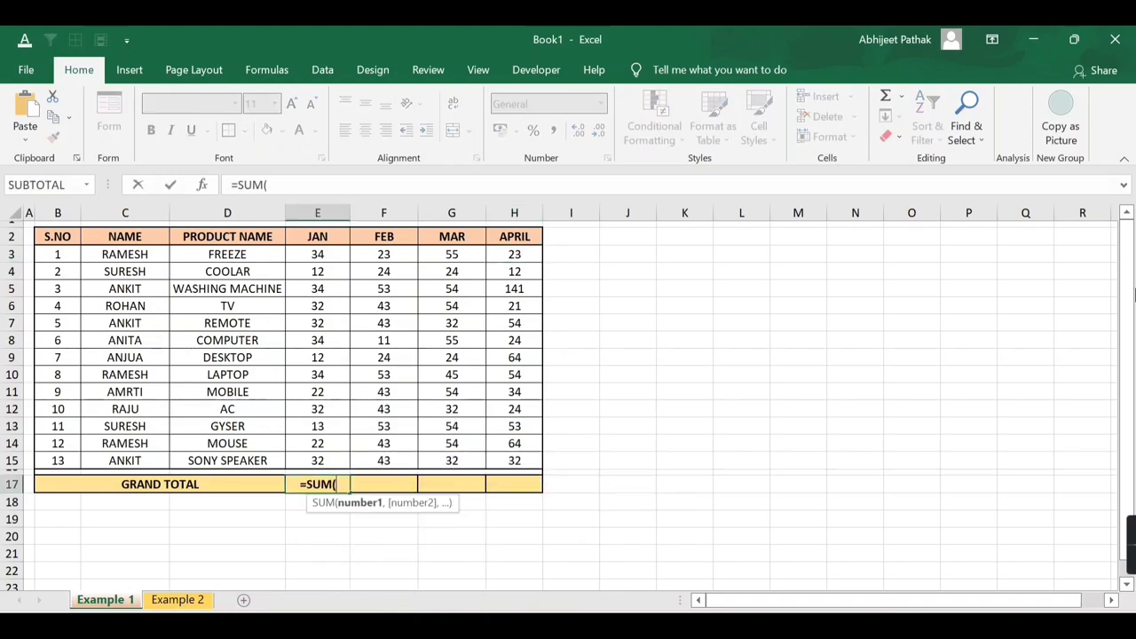
key("Up")
key("ctrl+Up")
key("ctrl+Up")
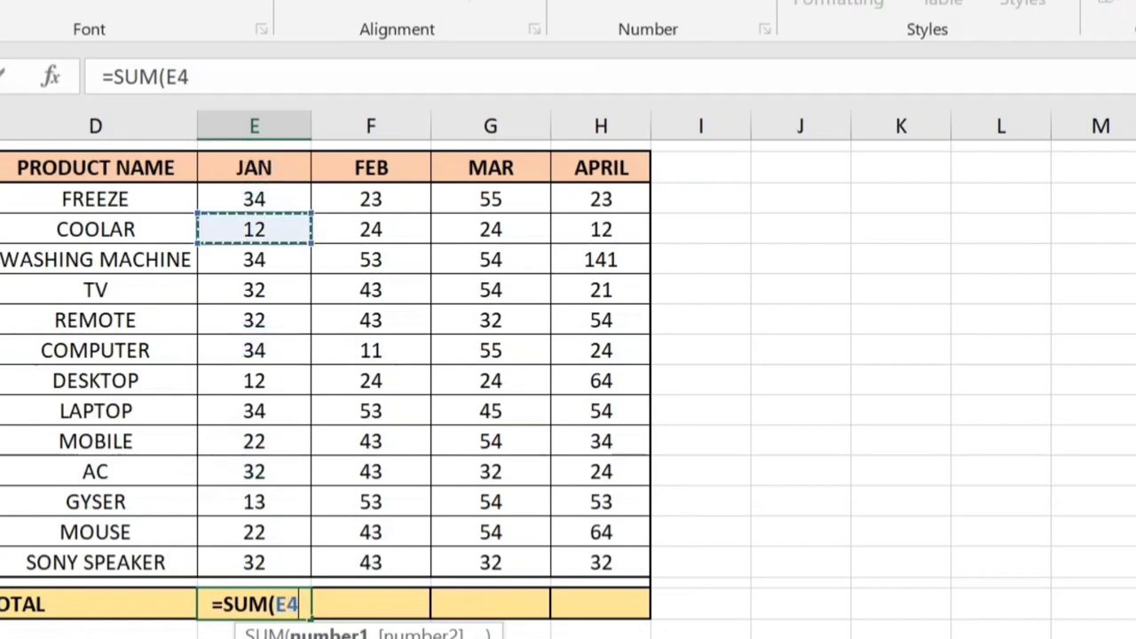
mouse_move(254, 199)
left_mouse_down()
mouse_move(253, 350)
mouse_move(293, 480)
mouse_move(293, 572)
left_mouse_up()
type(")")
key("Return")
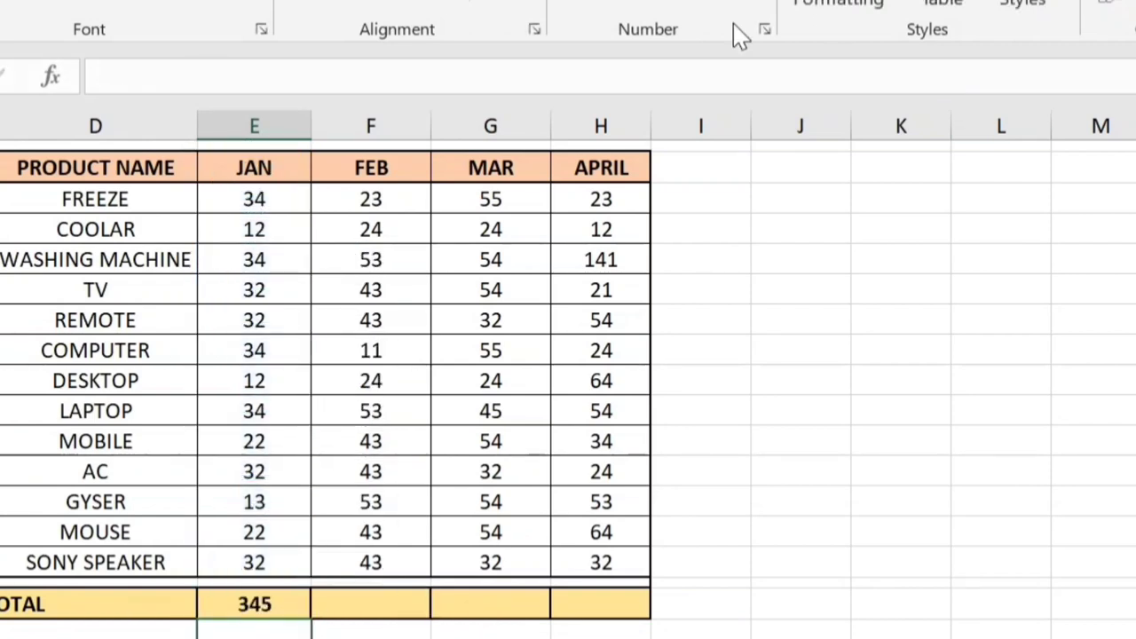
Fill the JAN total across to APRIL, giving 499, 569 and 600
left_click(285, 604)
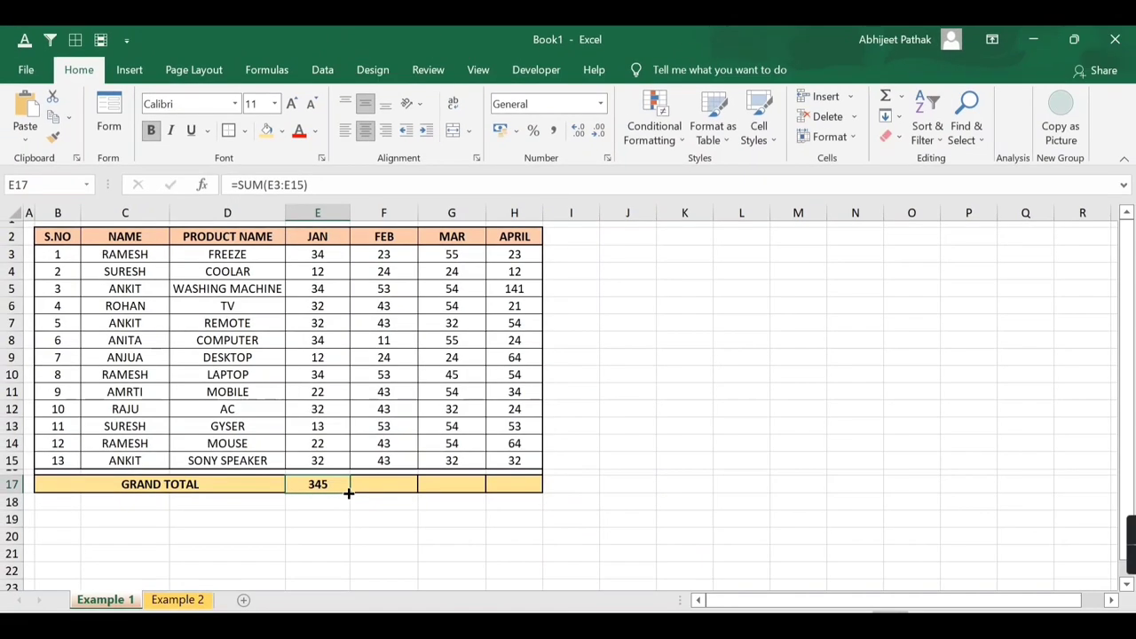
left_click_drag(348, 491, 525, 493)
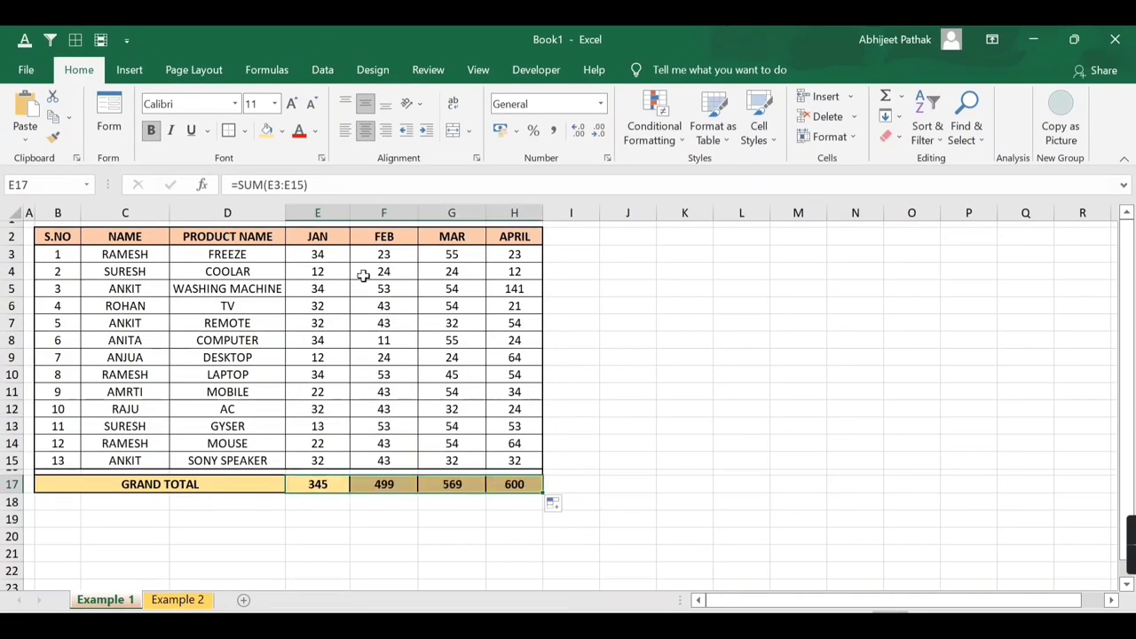
left_click(431, 485)
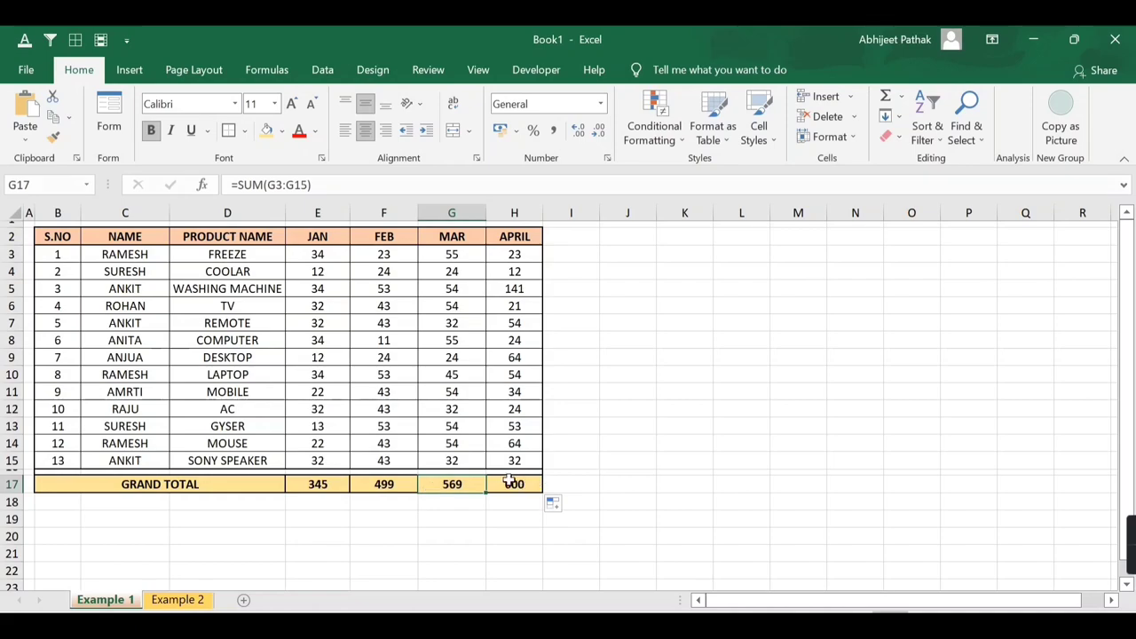
left_click(302, 318)
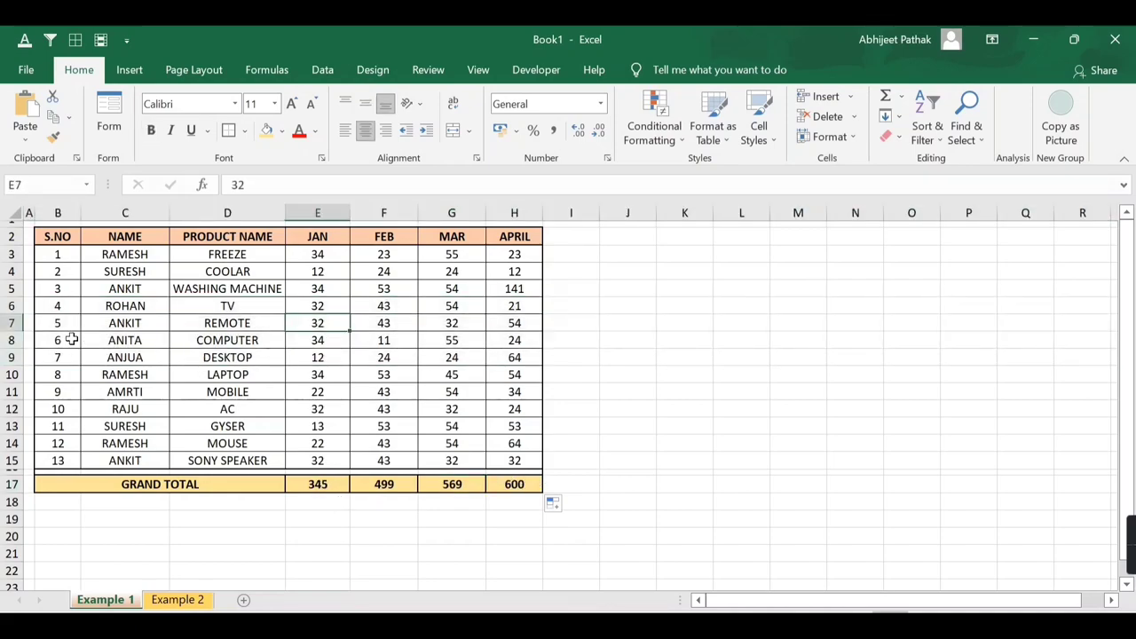
left_click_drag(12, 305, 12, 378)
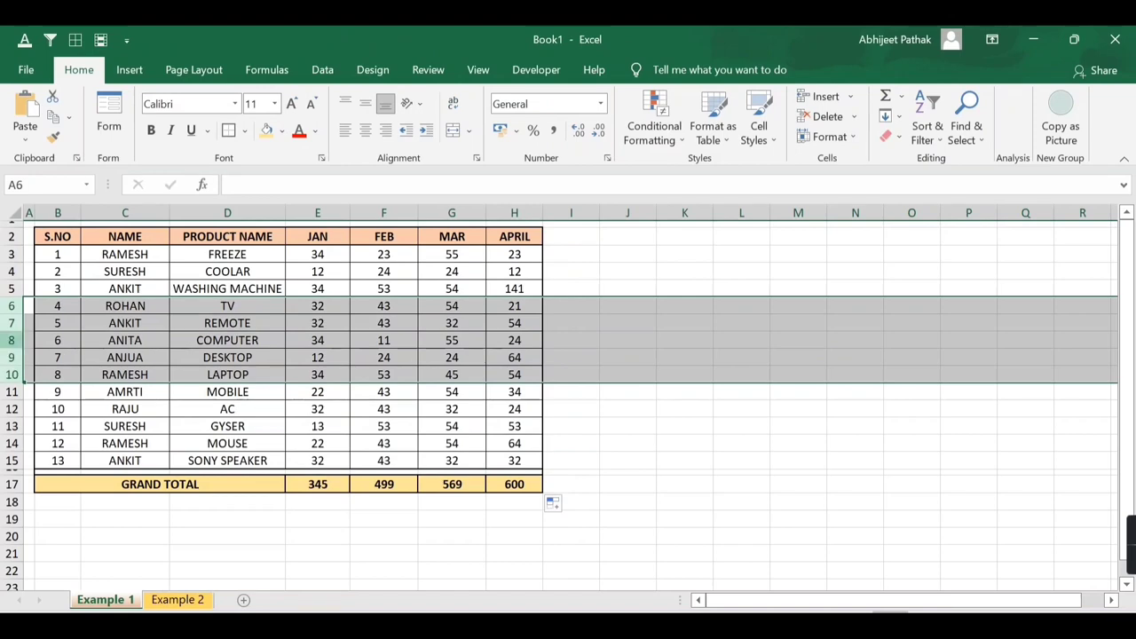
right_click(12, 342)
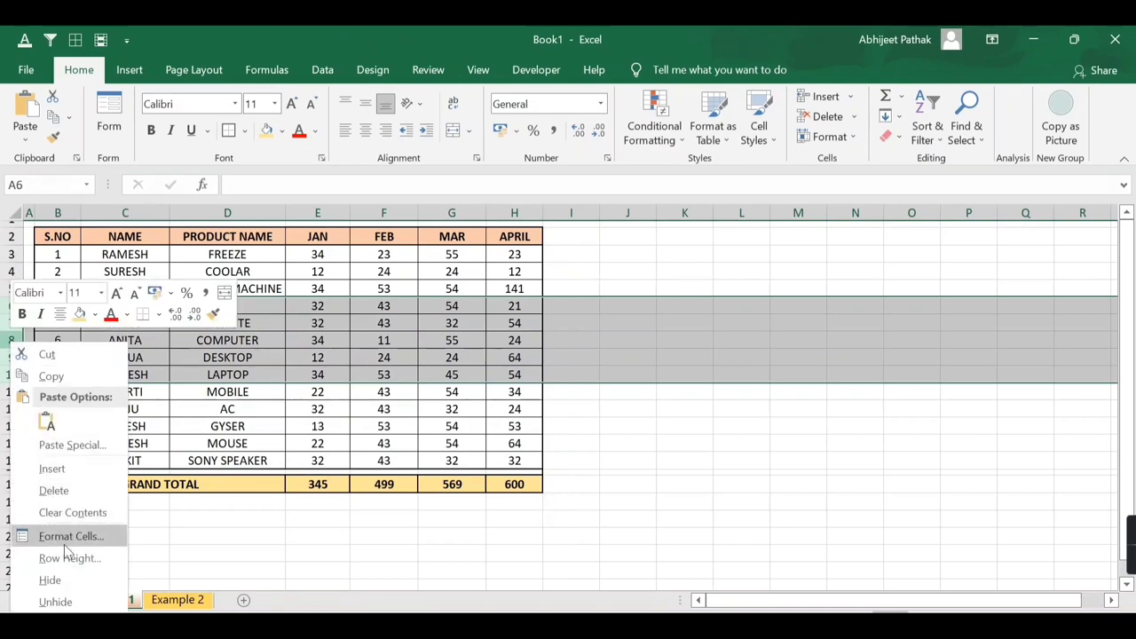
left_click(78, 580)
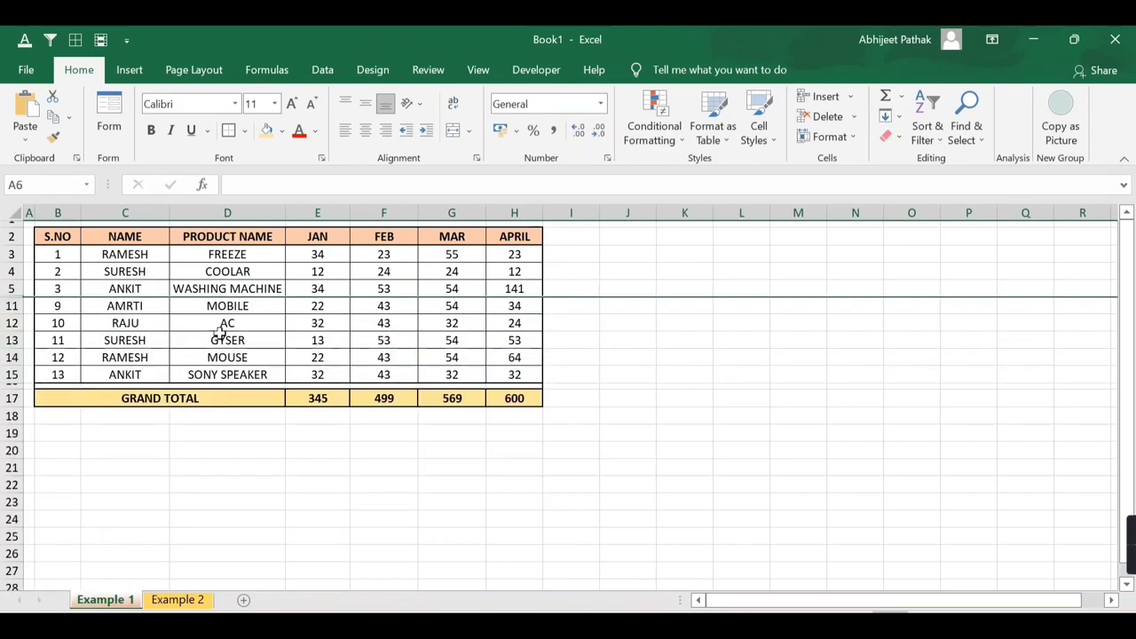
left_click(222, 325)
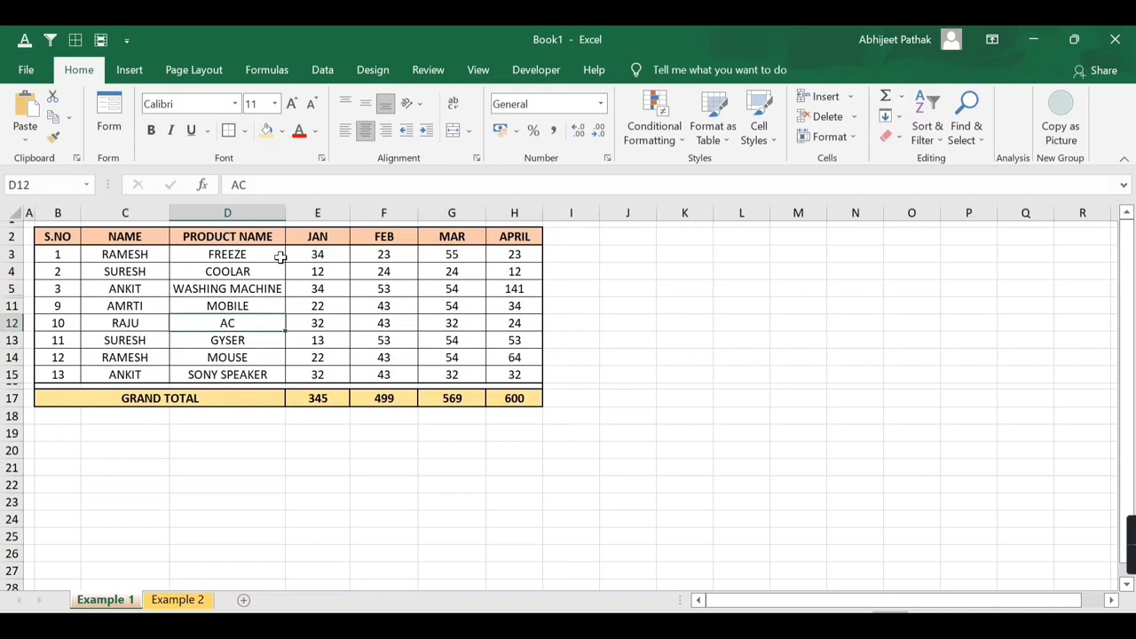
left_click(311, 404)
left_click(376, 399)
left_click(461, 400)
left_click(497, 401)
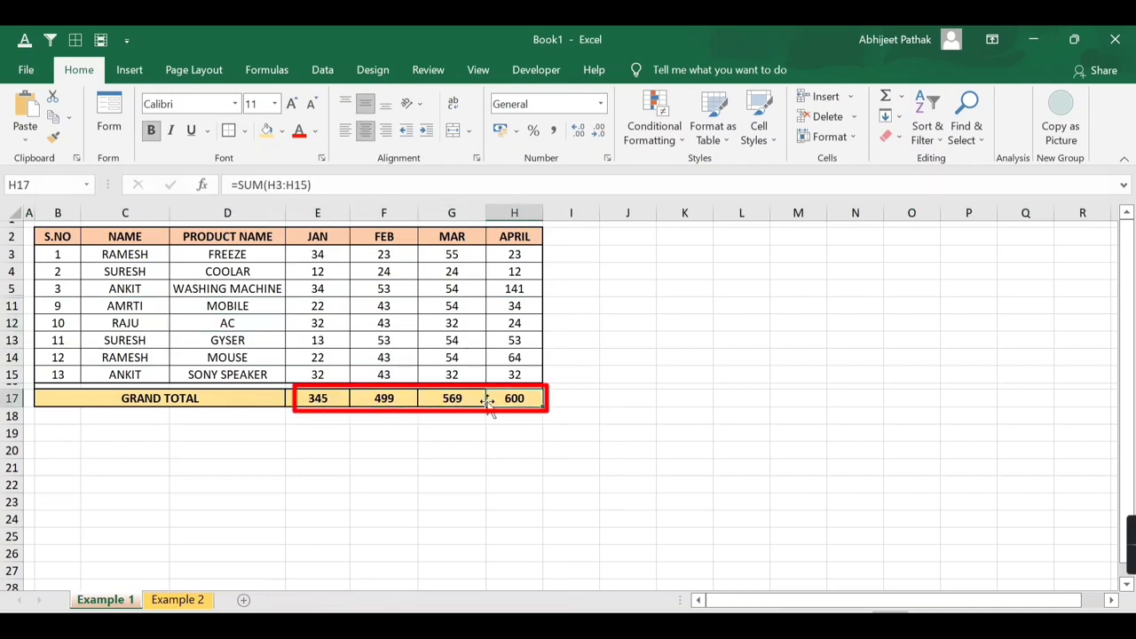
key("ctrl+z")
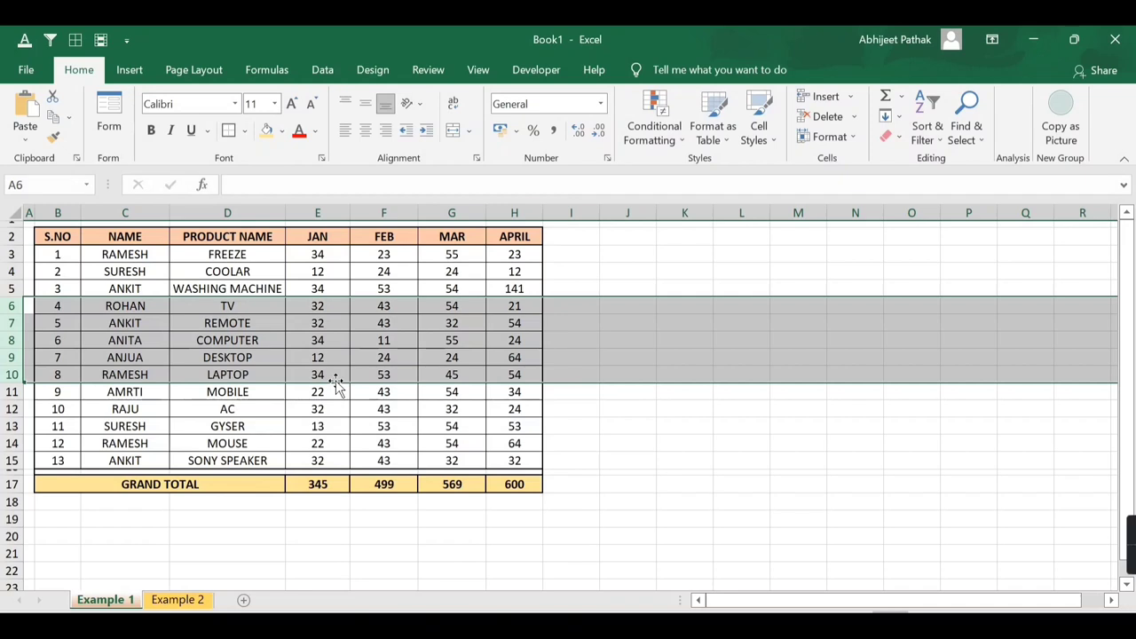
left_click(317, 305)
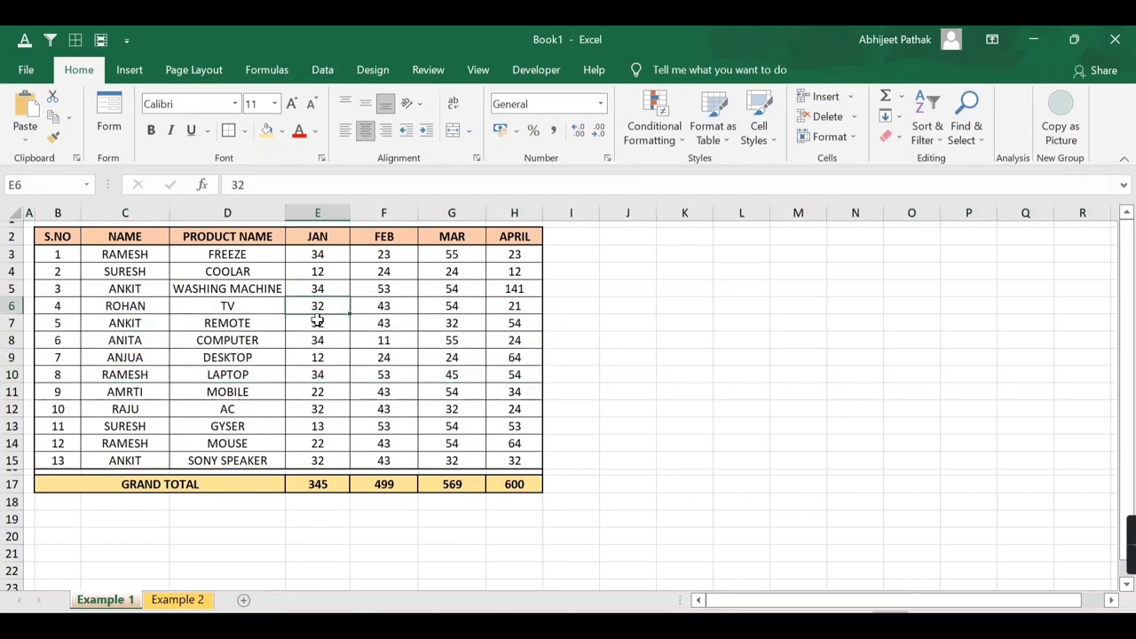
Turn on table filtering and filter the NAME column to show only RAMESH
left_click(140, 237)
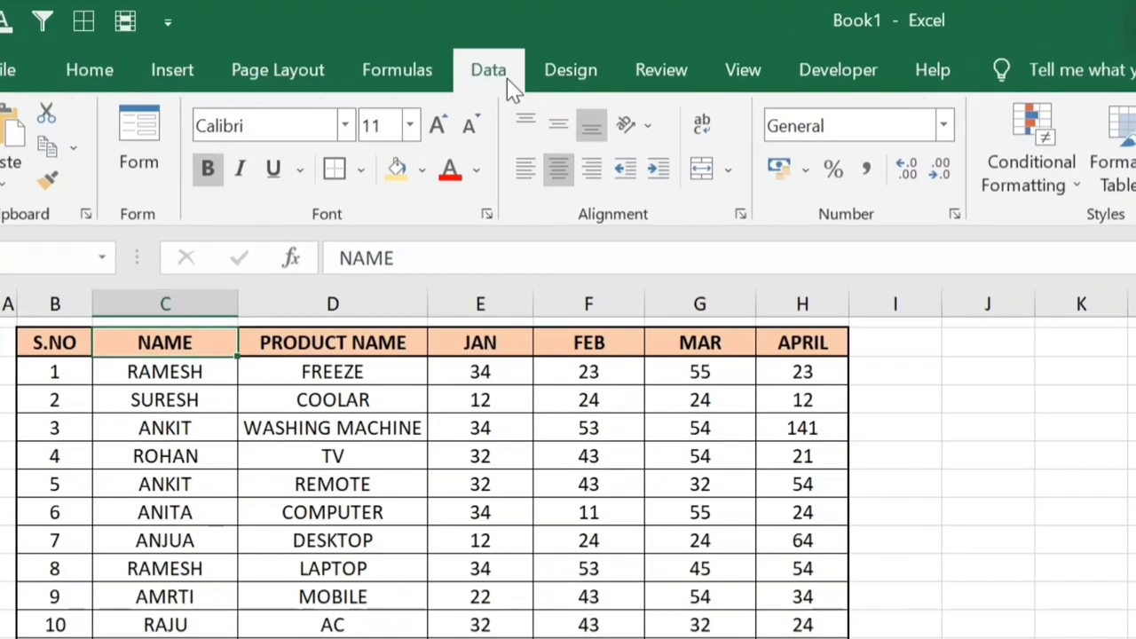
left_click(325, 70)
left_click(778, 162)
left_click(223, 379)
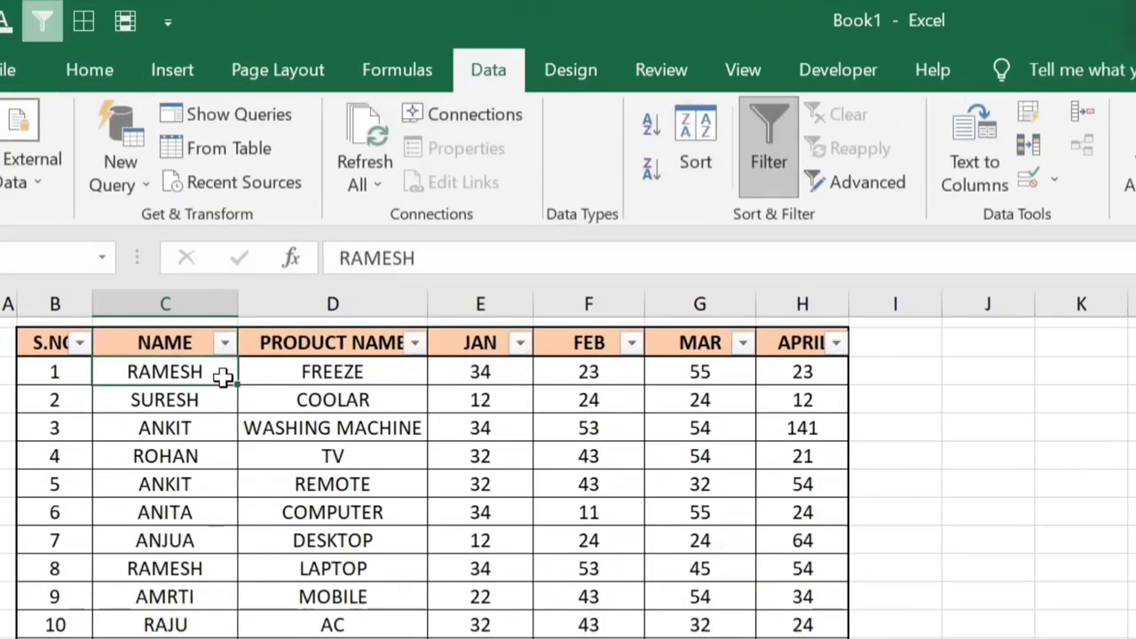
left_click(161, 236)
left_click(218, 422)
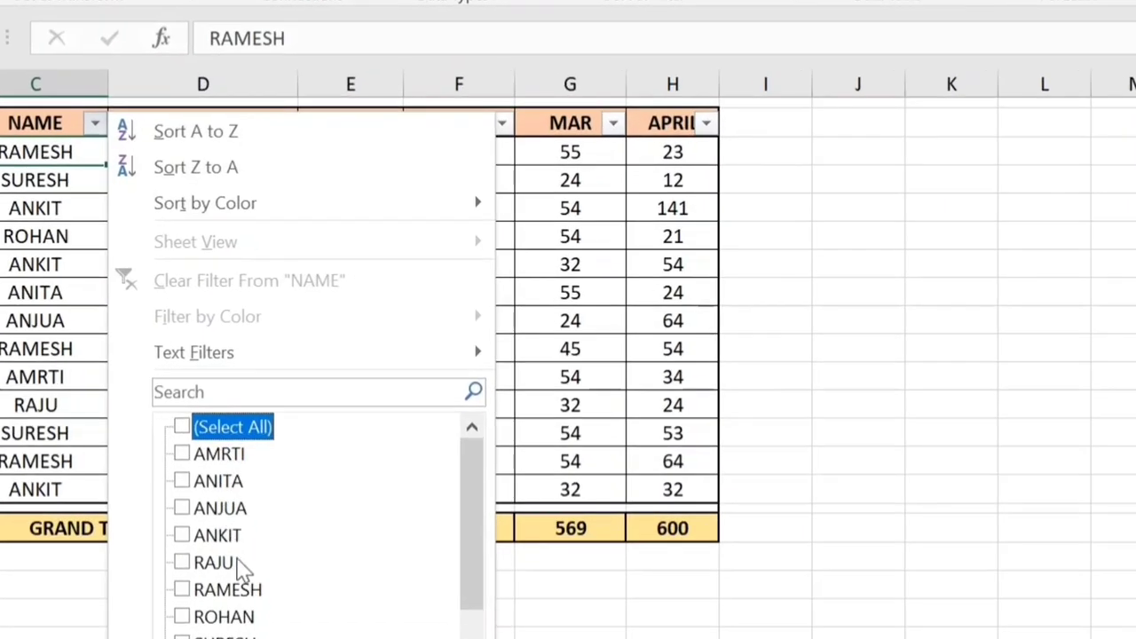
left_click(240, 522)
key("Return")
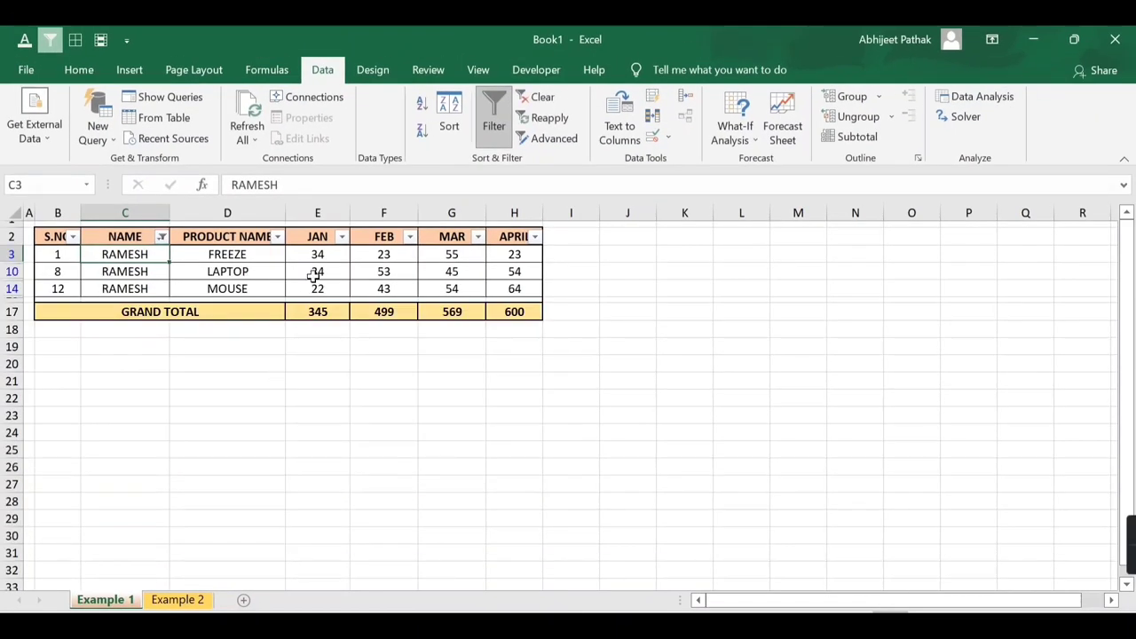
Check that the SUM grand totals still read 345, 499, 569 and 600 despite the filter
left_click(314, 275)
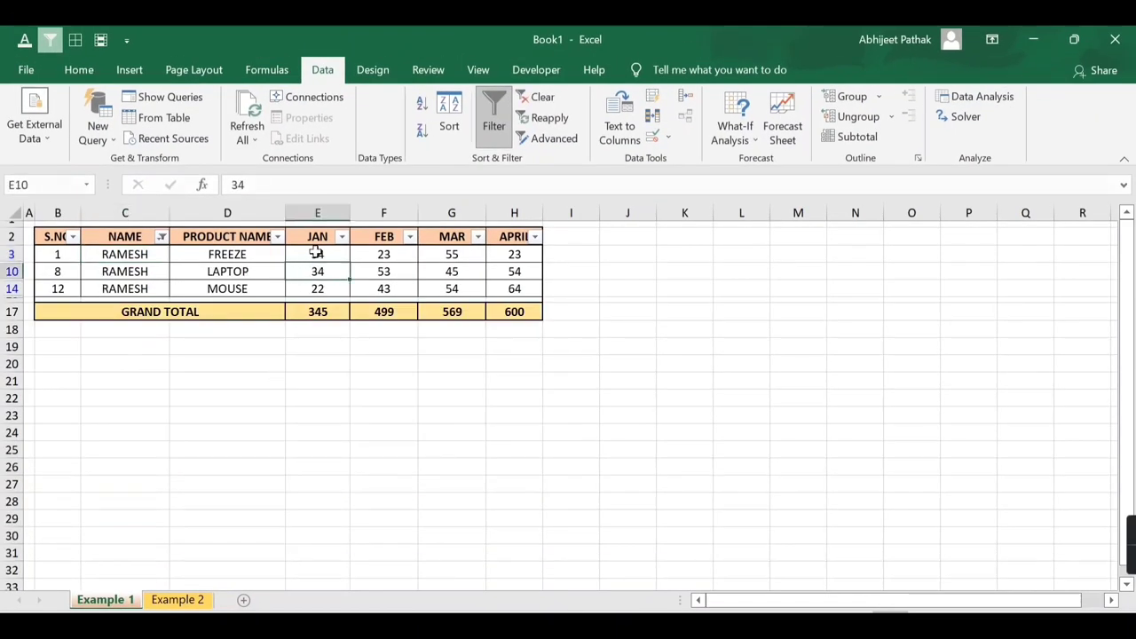
left_click(317, 314)
left_click_drag(314, 254, 319, 287)
left_click(452, 312)
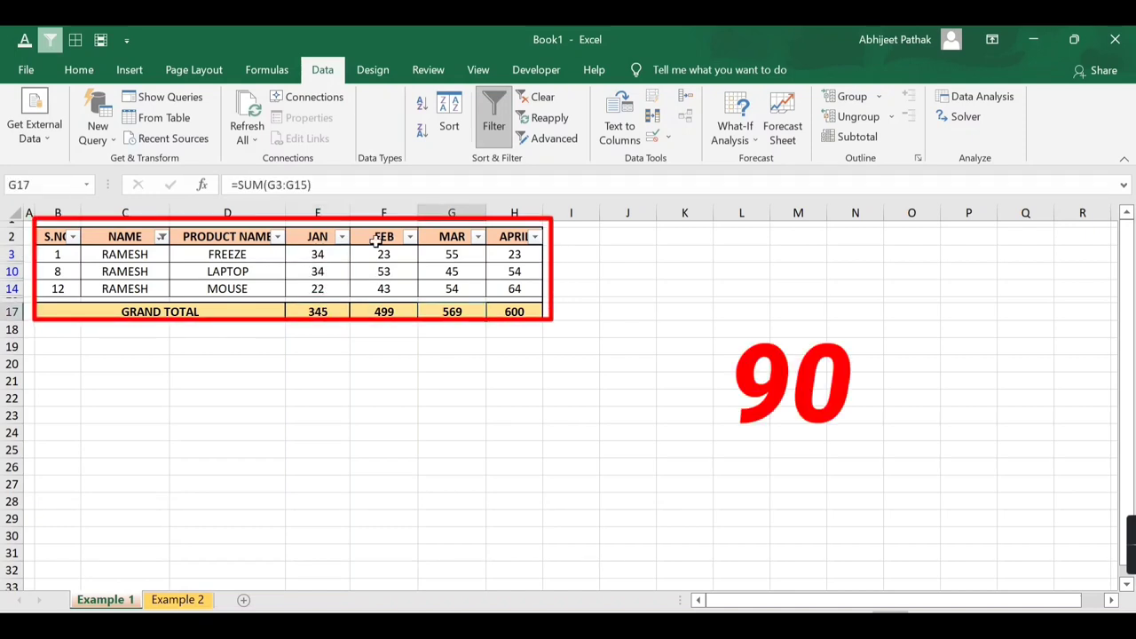
left_click(383, 312)
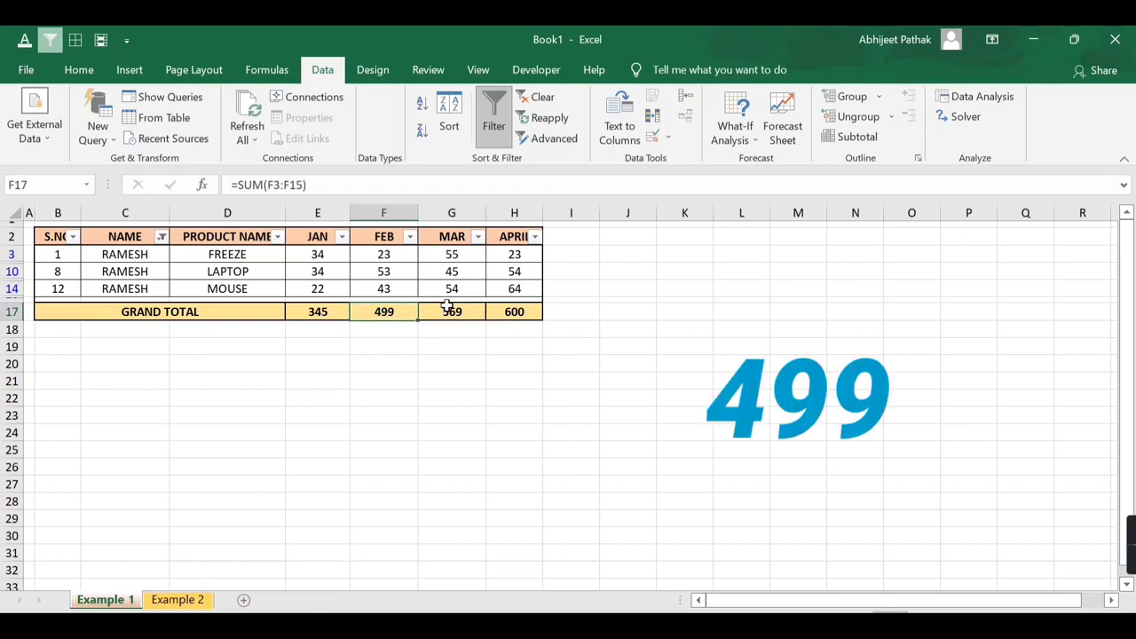
left_click(454, 312)
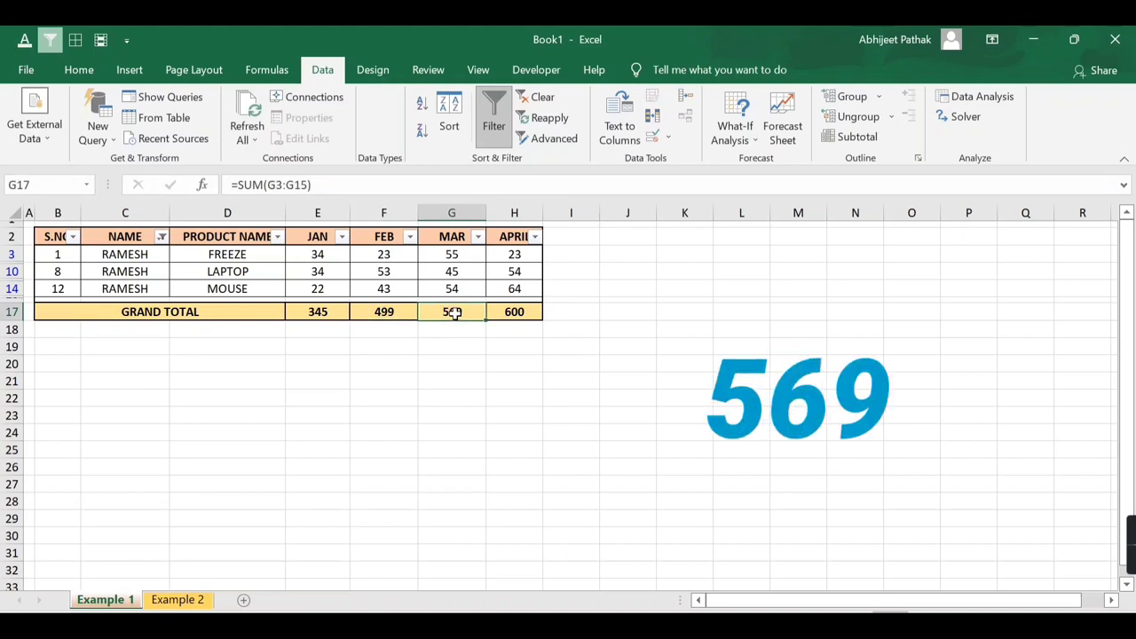
left_click(515, 314)
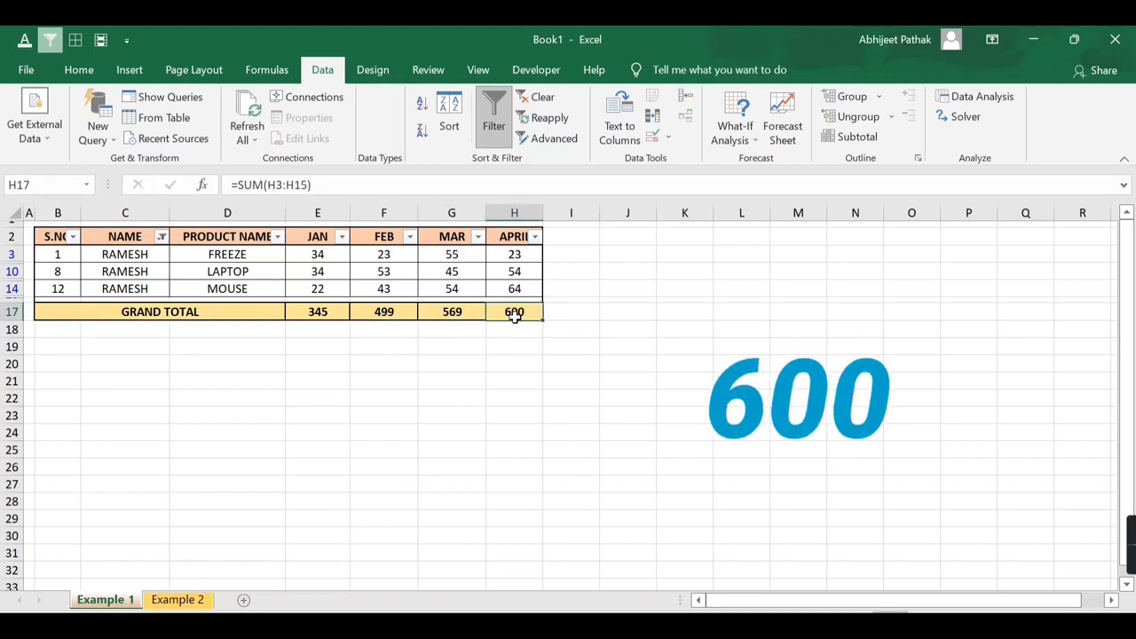
left_click(330, 311)
left_click(387, 311)
left_click(455, 313)
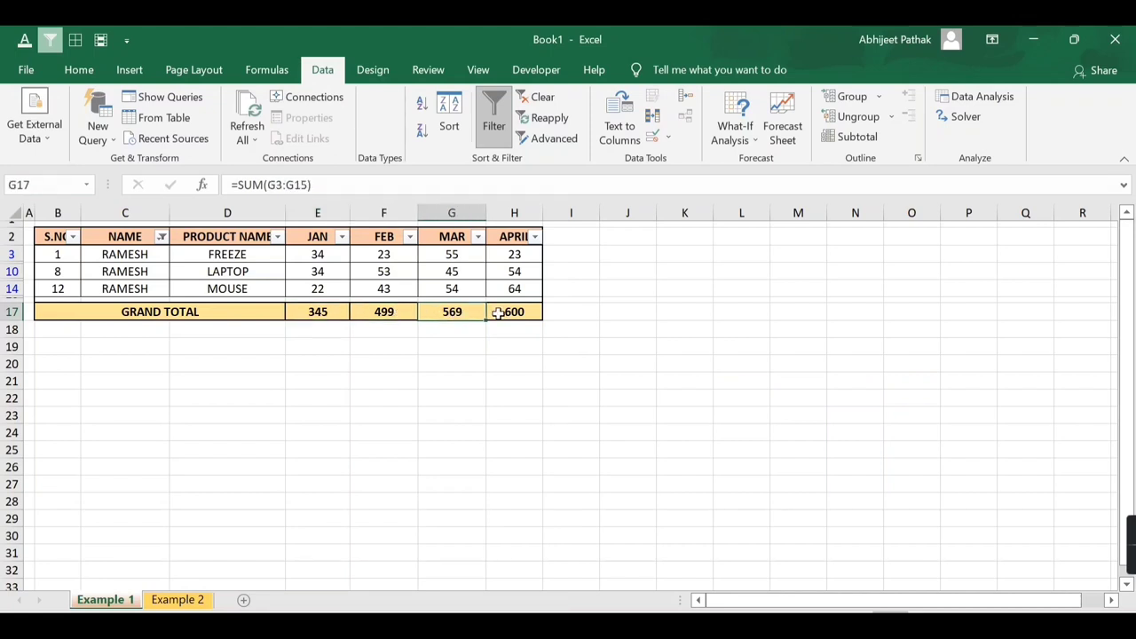
On Example 2, enter =SUM(E3:E15) in E17 and fill it to H17, producing error totals
left_click(195, 602)
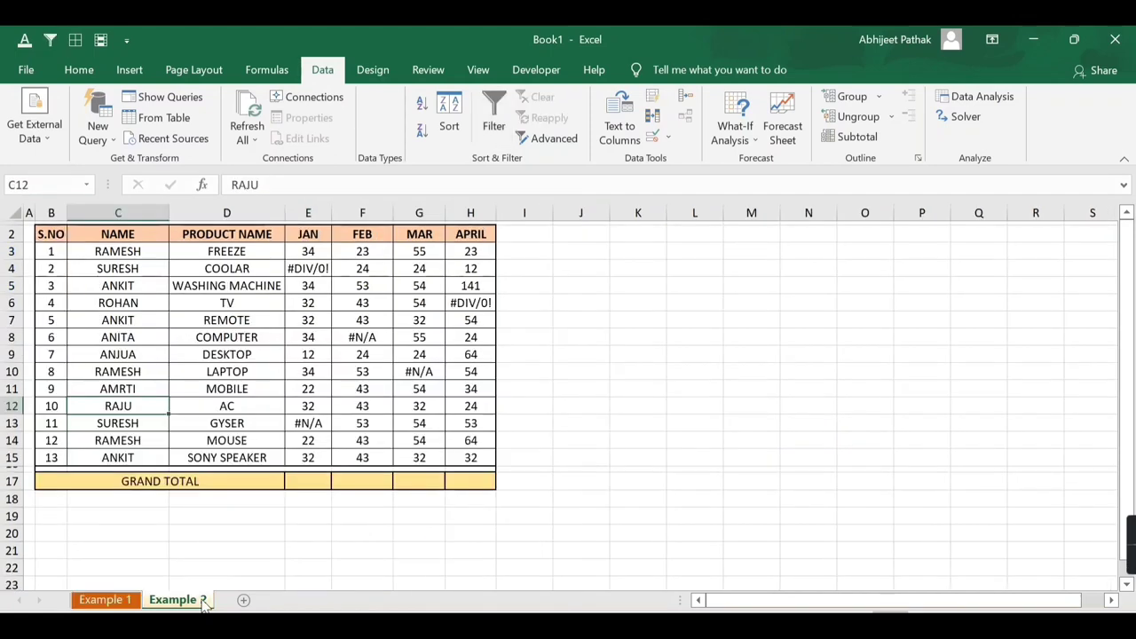
left_click_drag(191, 343, 191, 357)
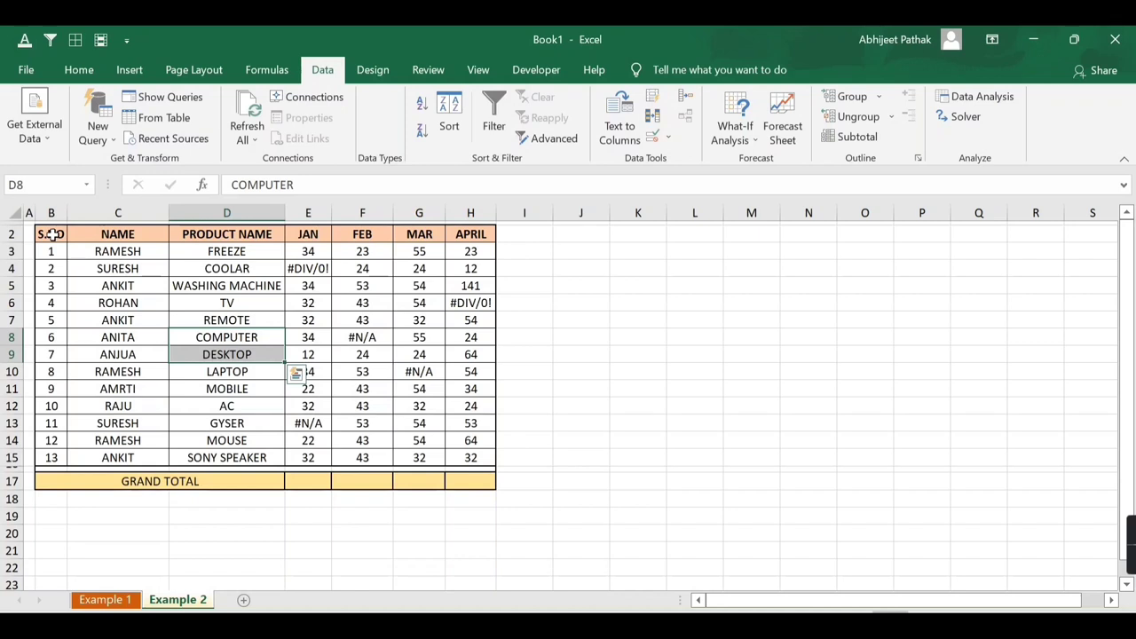
left_click(316, 480)
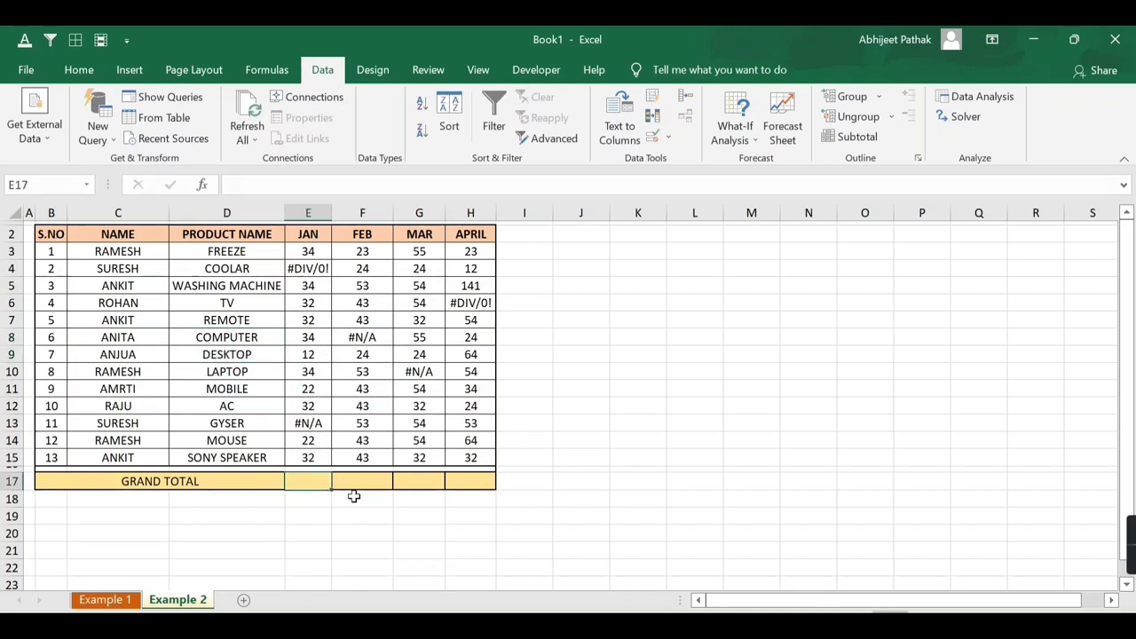
type("=sum")
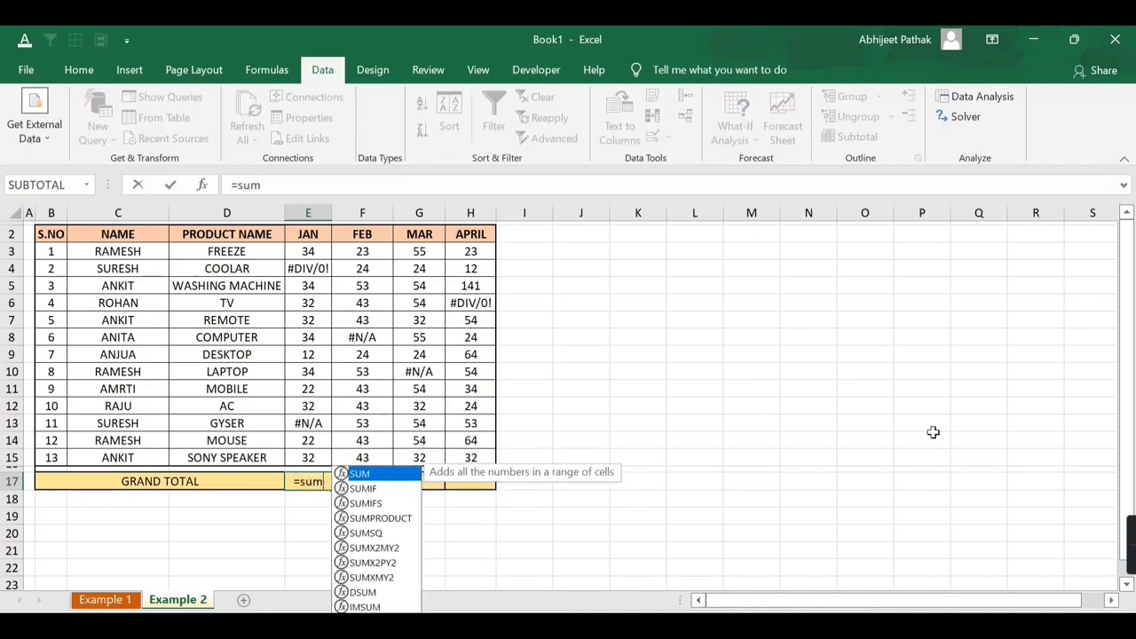
key("Tab")
key("Up")
key("Up")
key("Up")
key("Up")
key("shift+Down")
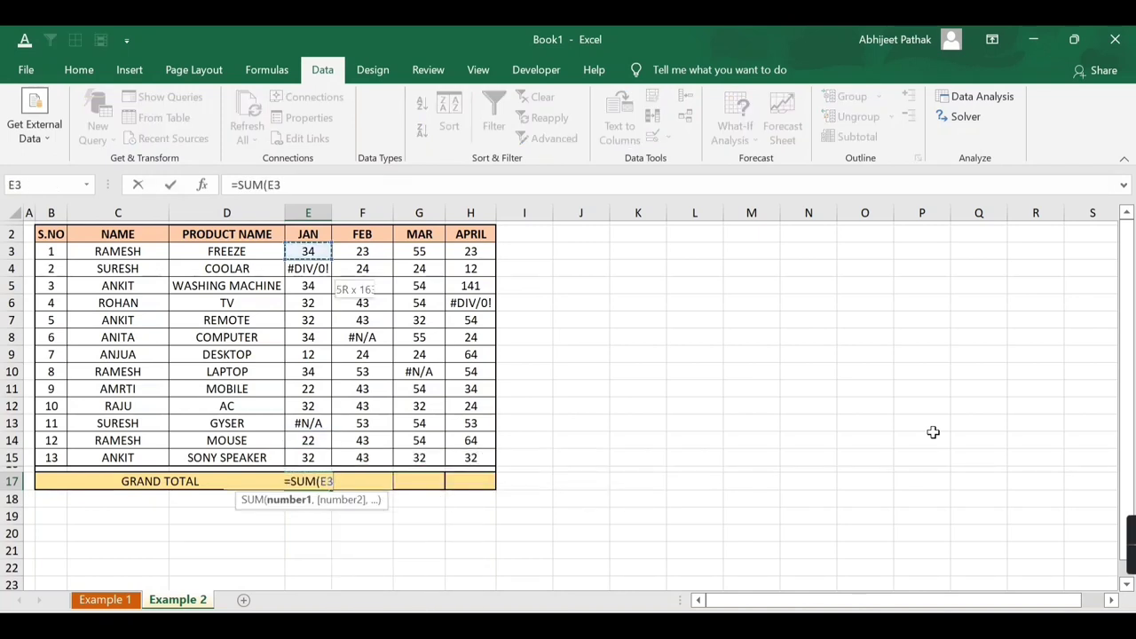
key("shift+Down")
key("shift+Down")
key("shift+Down")
key("shift+Down")
key("shift+Down")
key("shift+Down")
key("shift+Down")
key("shift+Down")
key("shift+Down")
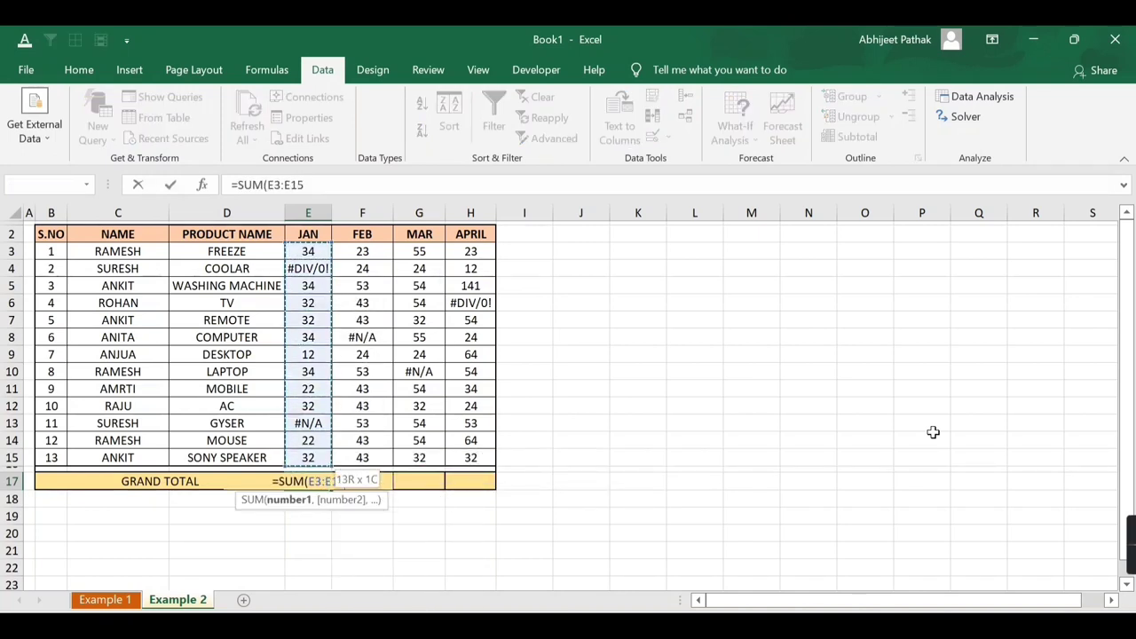
type(")")
key("Return")
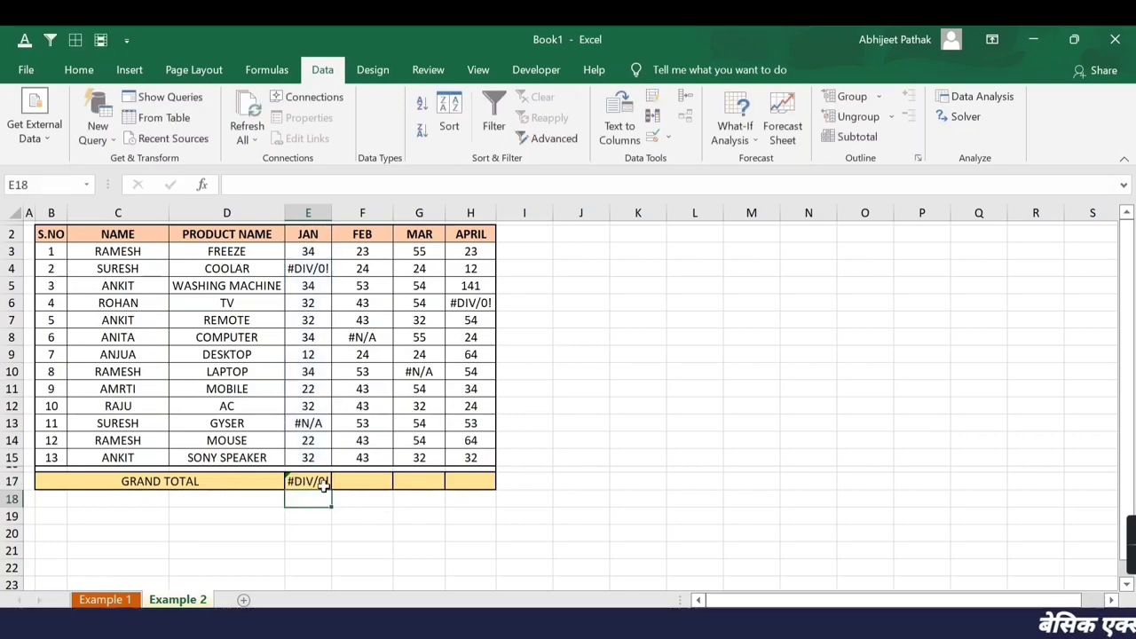
left_click(325, 484)
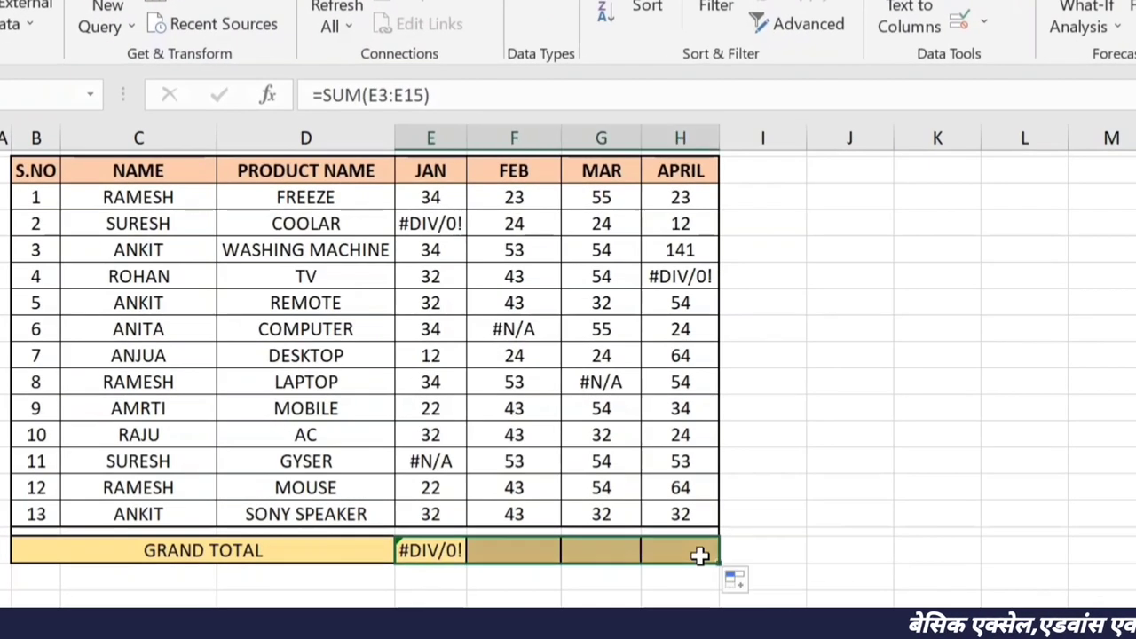
left_click_drag(333, 494, 471, 486)
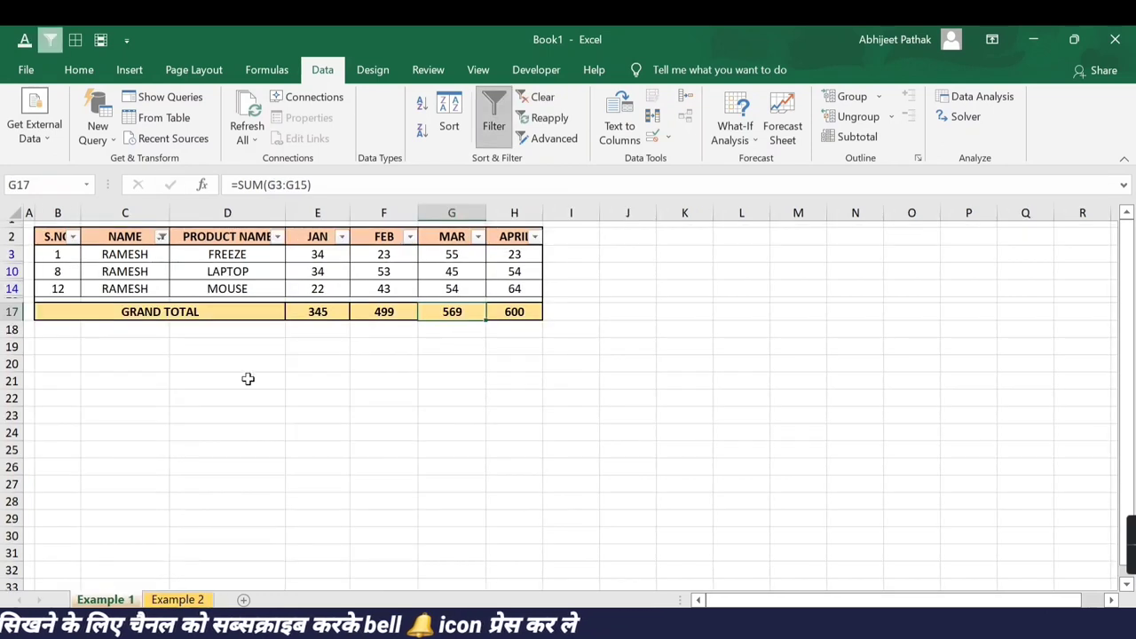
Clear the RAMESH filter so all 13 rows show, and check the JAN total
left_click(248, 379)
left_click(229, 235)
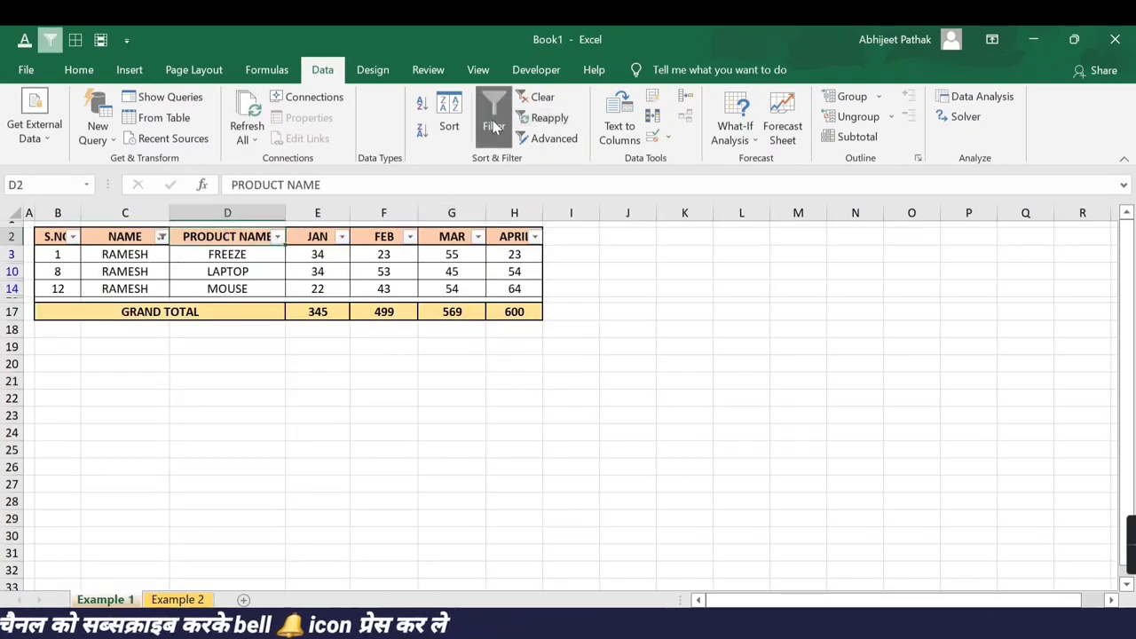
left_click(493, 127)
left_click(284, 358)
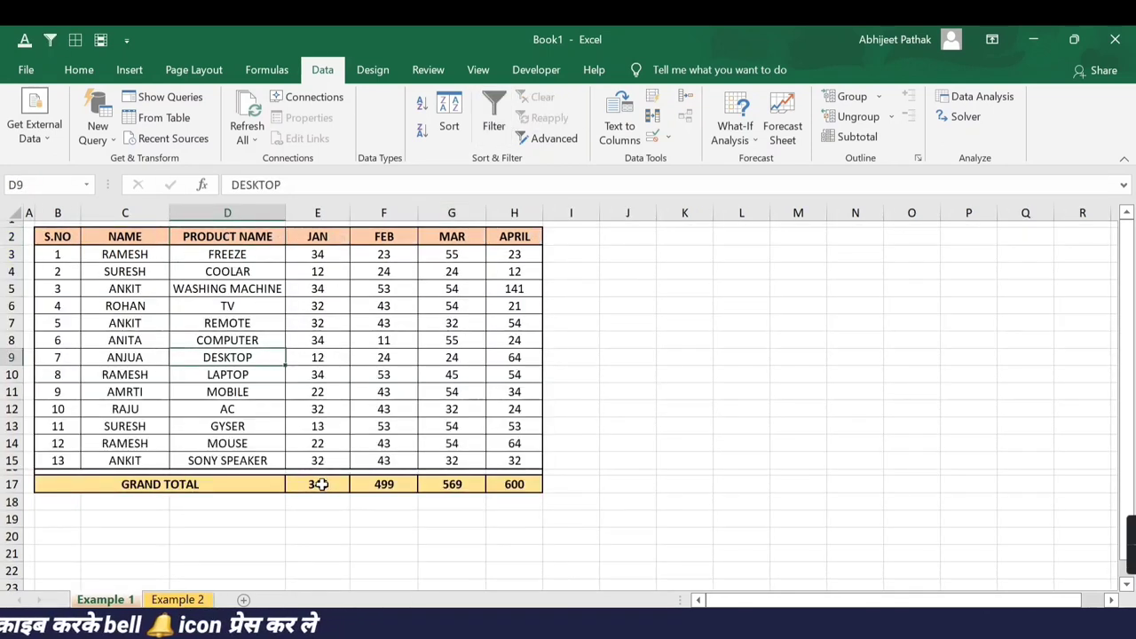
left_click(320, 484)
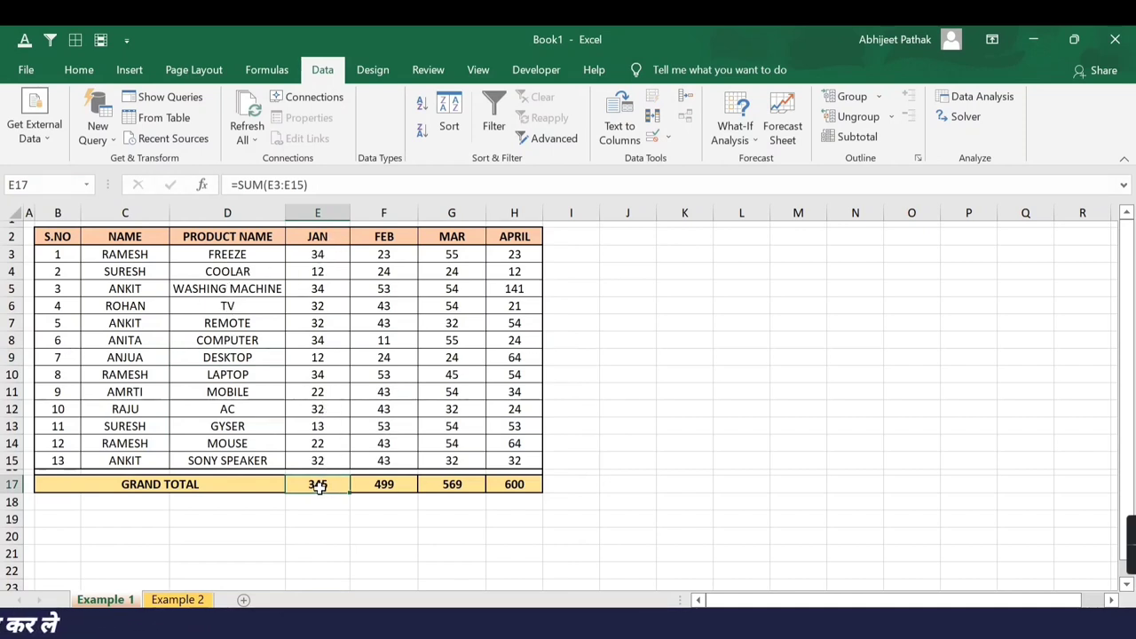
Hide rows 6–10, check the JAN total, then undo to bring the rows back
left_click(217, 311)
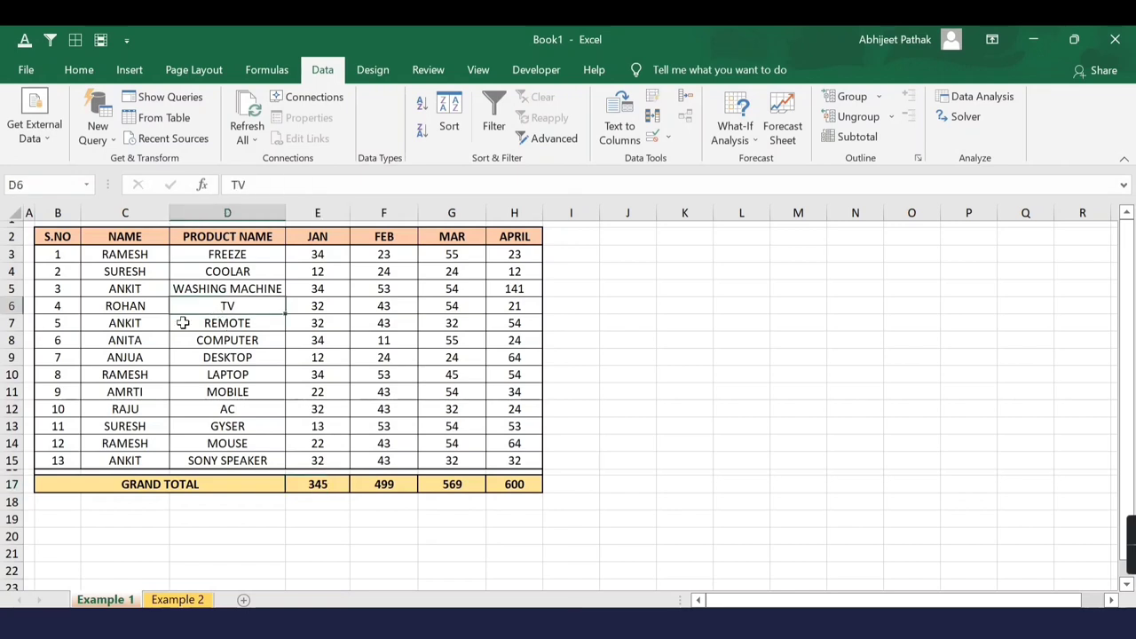
left_click_drag(12, 305, 12, 374)
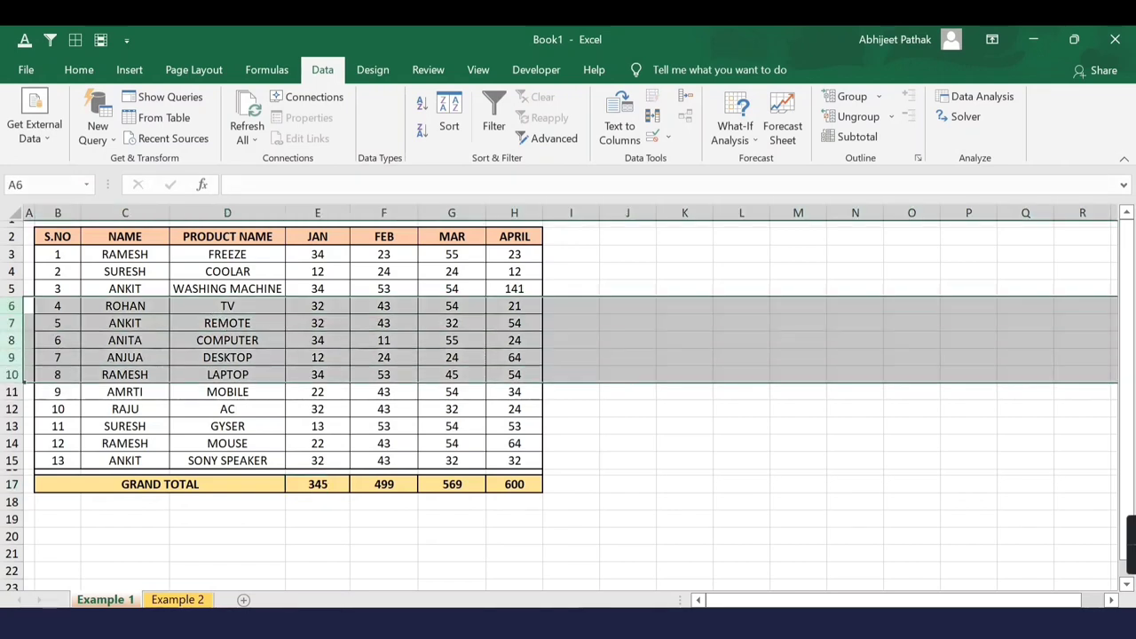
right_click(15, 378)
left_click(48, 330)
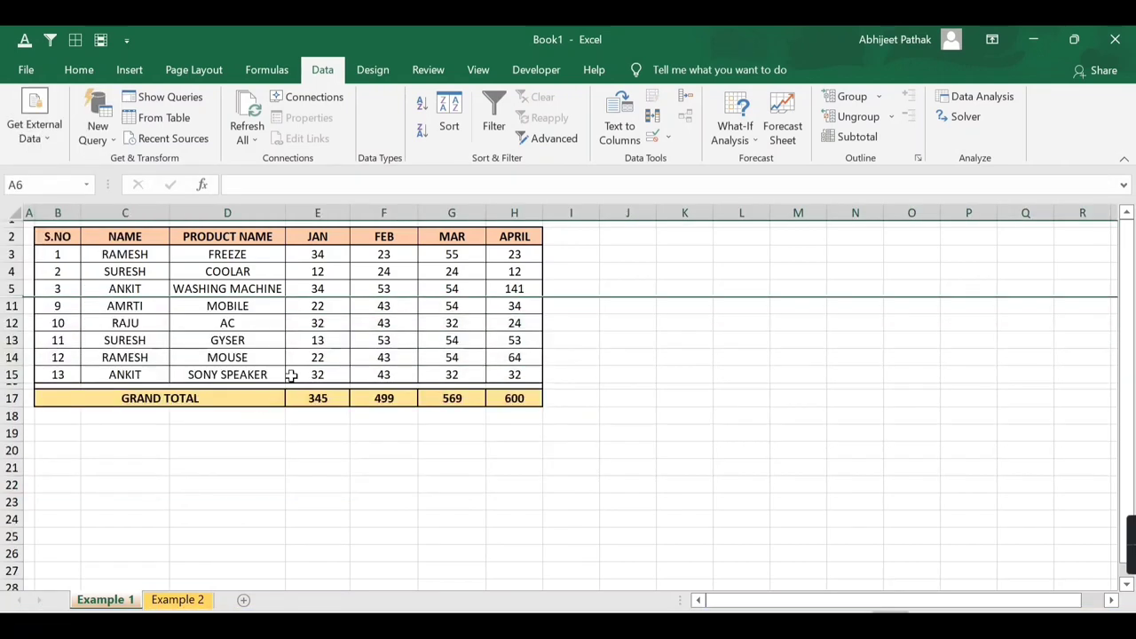
left_click(302, 358)
left_click(317, 399)
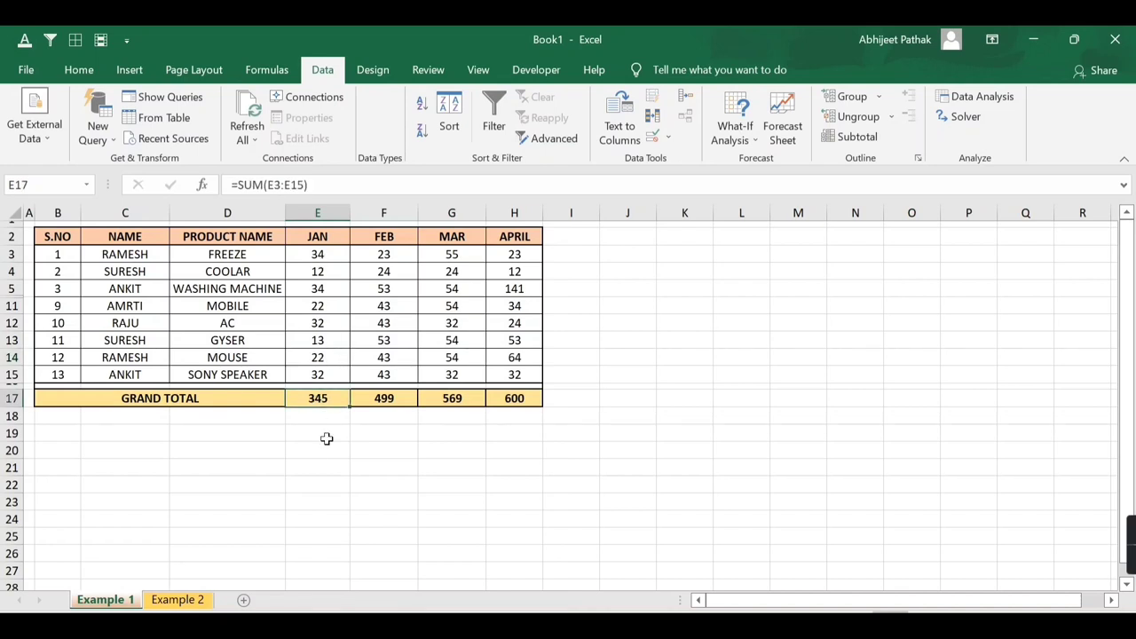
key("ctrl+z")
left_click(325, 486)
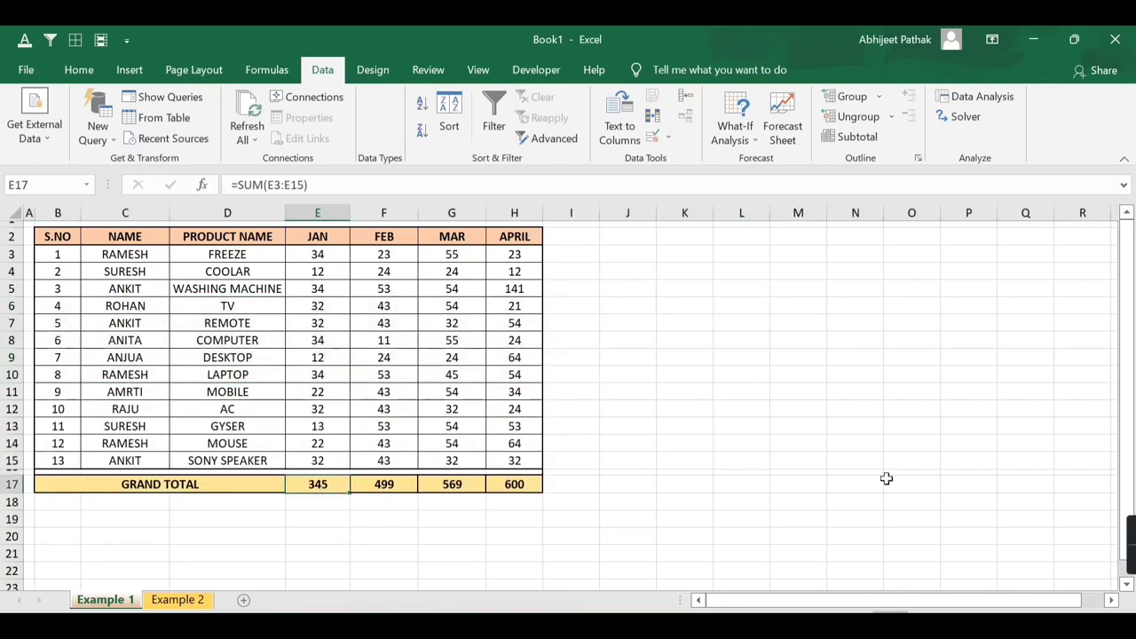
Start an AGGREGATE formula in E17 with function 9 (SUM) and option 5 (ignore hidden rows)
type("=a")
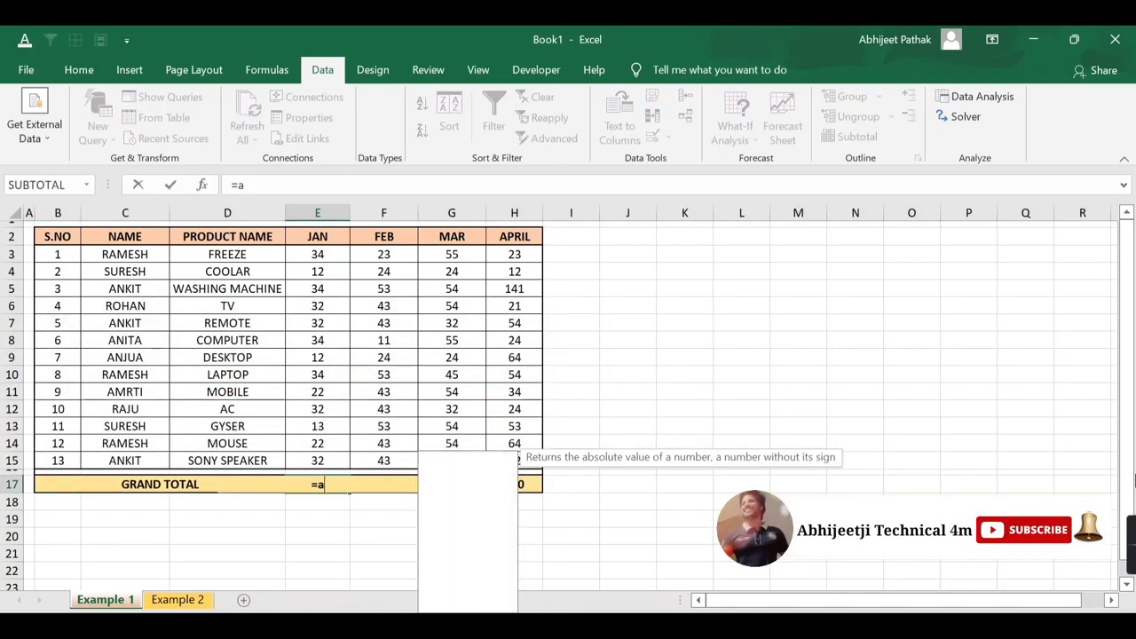
type("gg")
key("Tab")
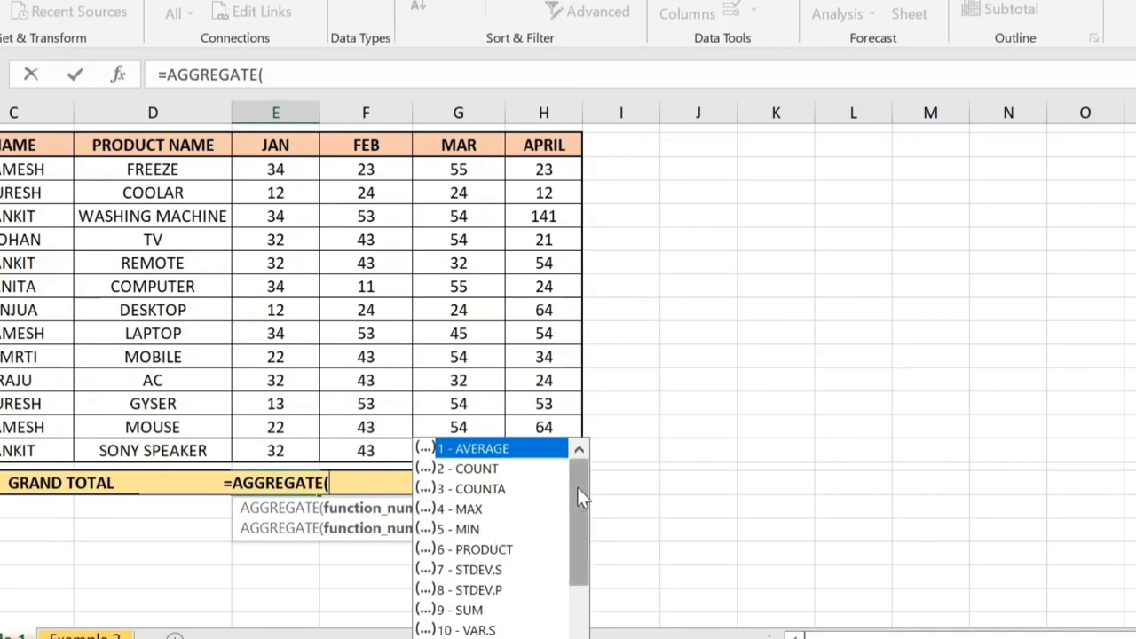
mouse_move(577, 487)
left_mouse_down()
mouse_move(584, 626)
mouse_move(571, 488)
left_mouse_up()
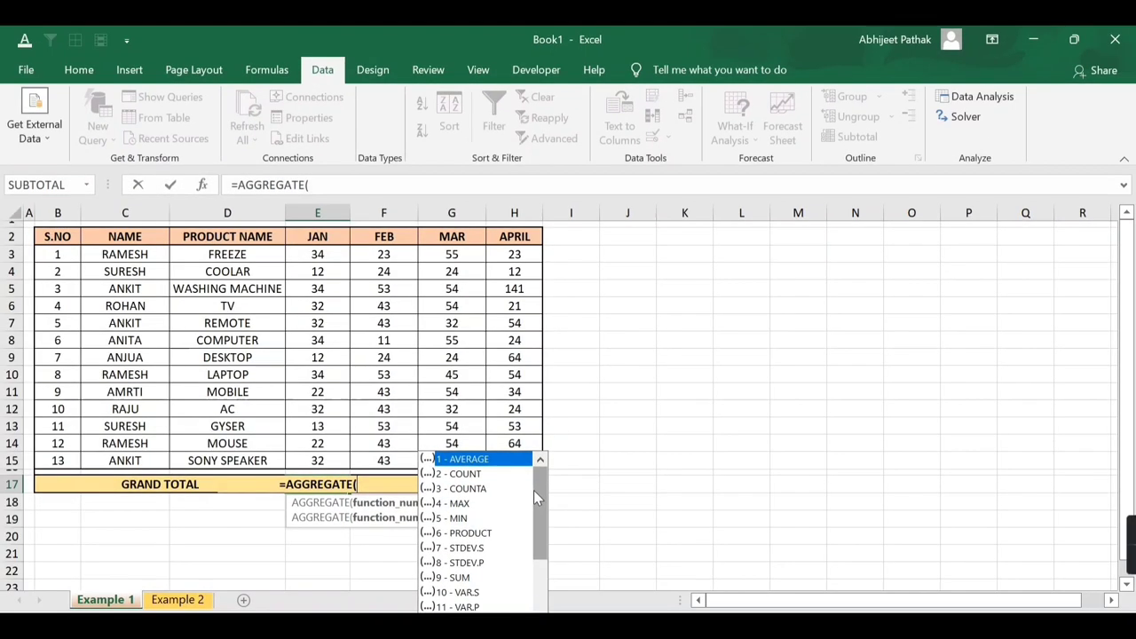
key("Down")
key("Down")
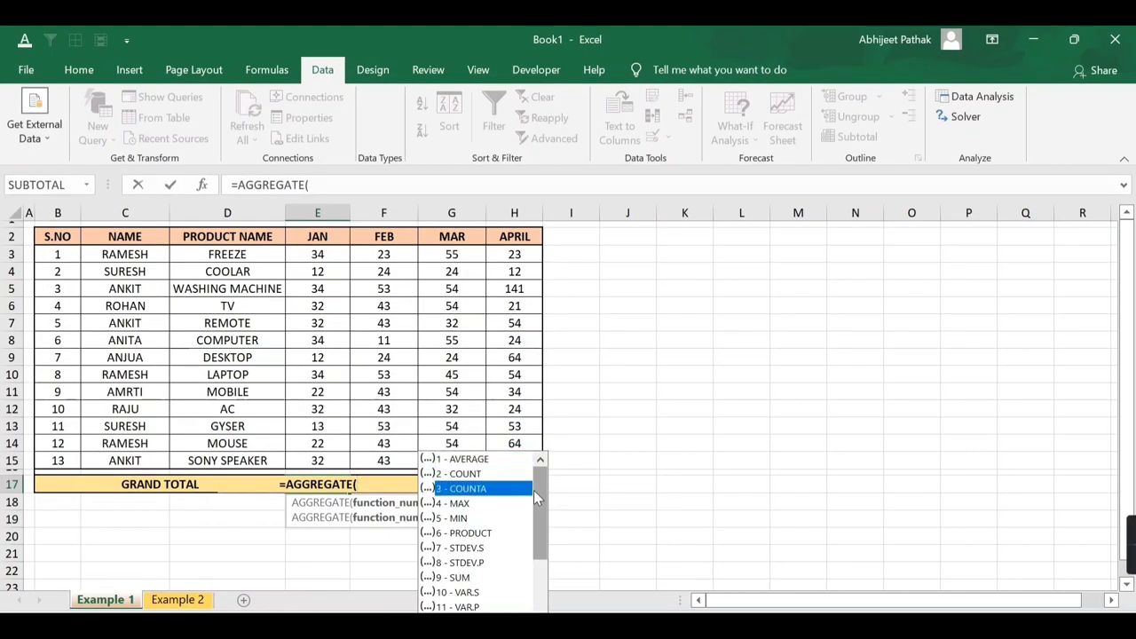
key("Down")
key("Down")
key("Down")
key("Down")
key("Down")
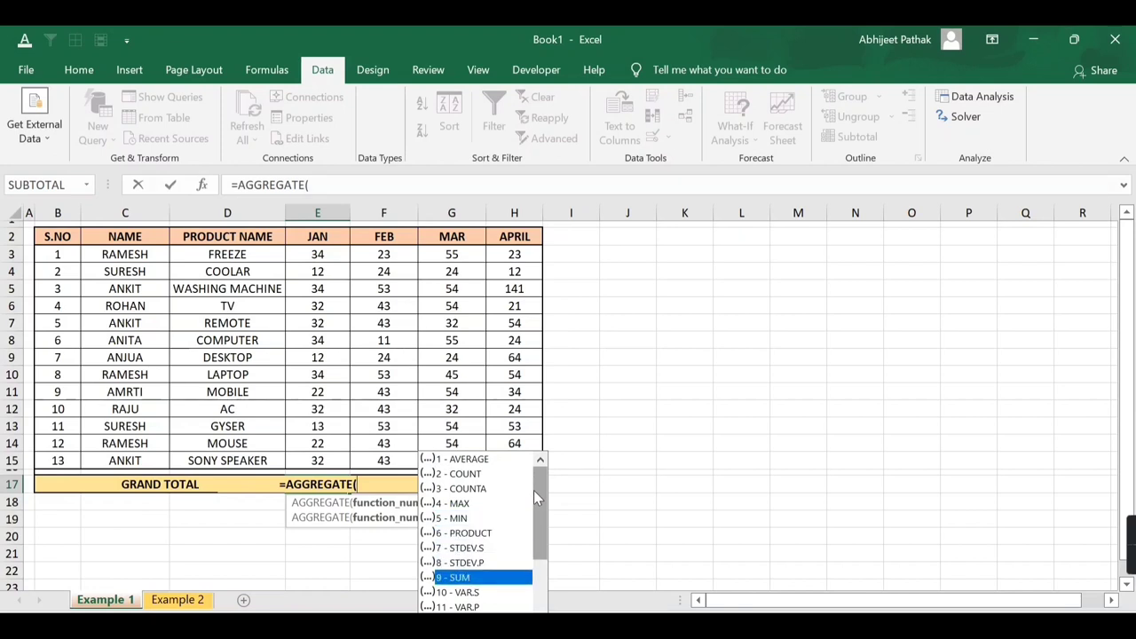
key("Tab")
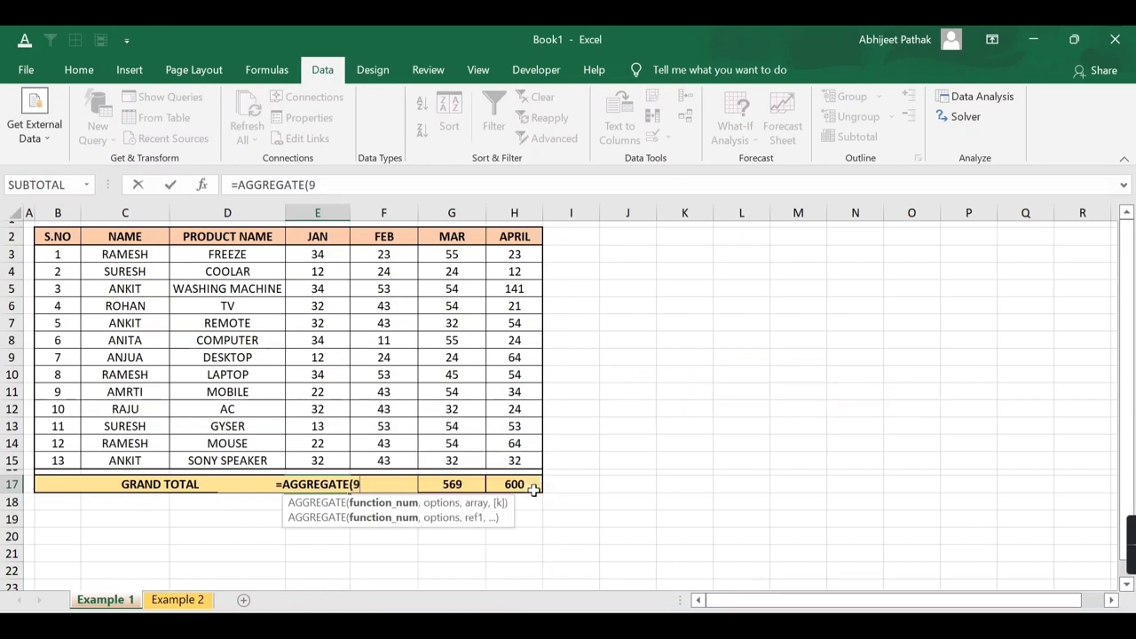
type(",")
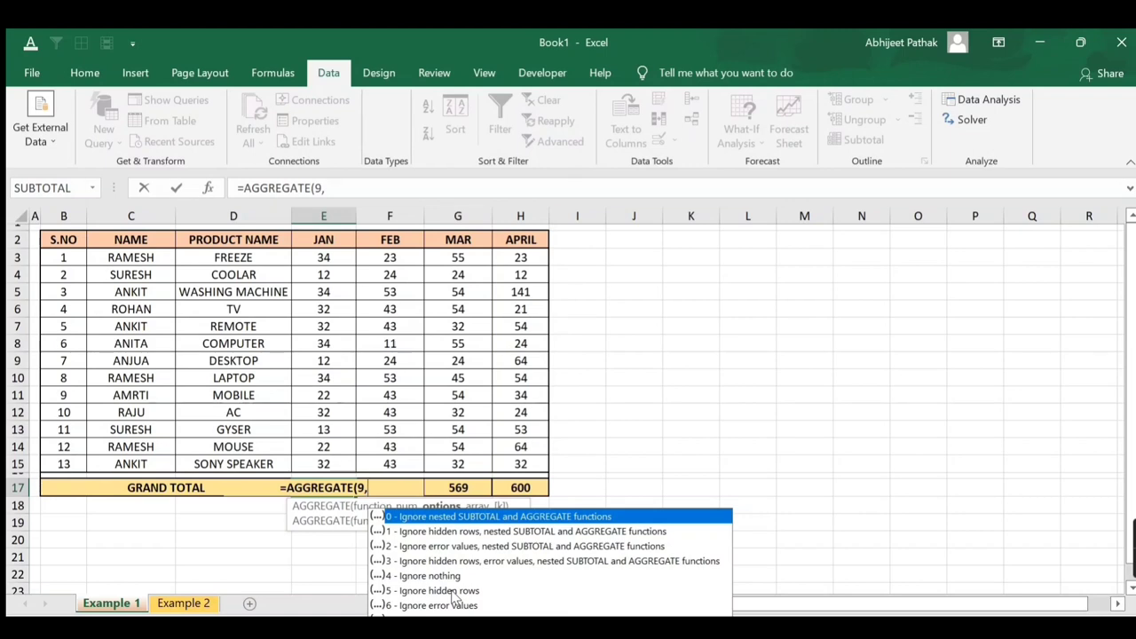
key("Down")
key("Down")
key("Down")
key("Down")
key("Down")
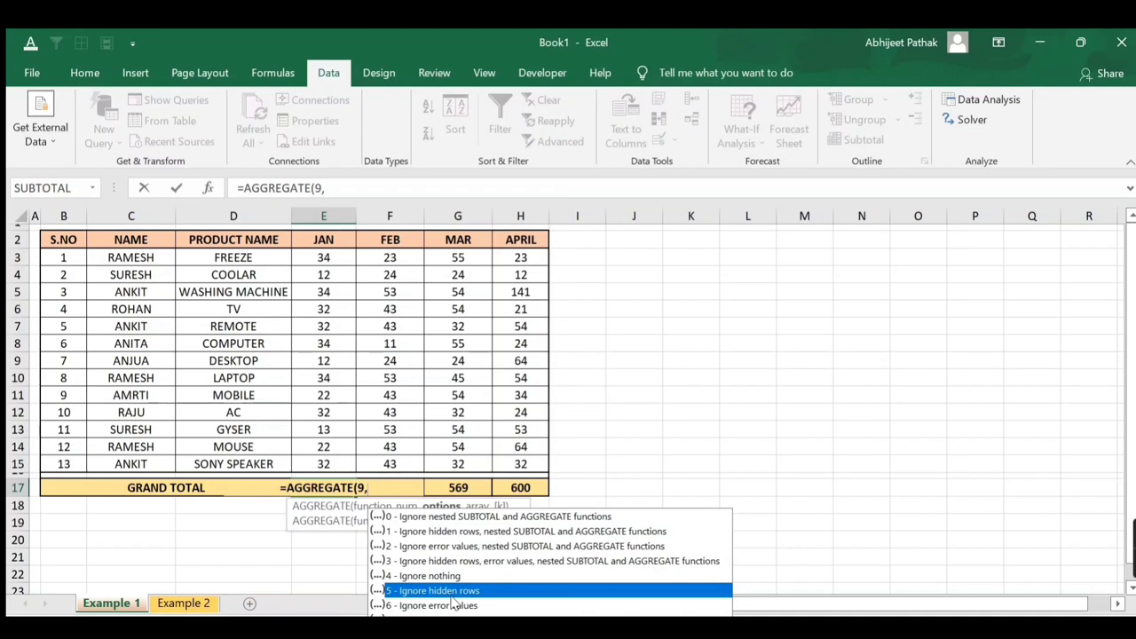
key("Tab")
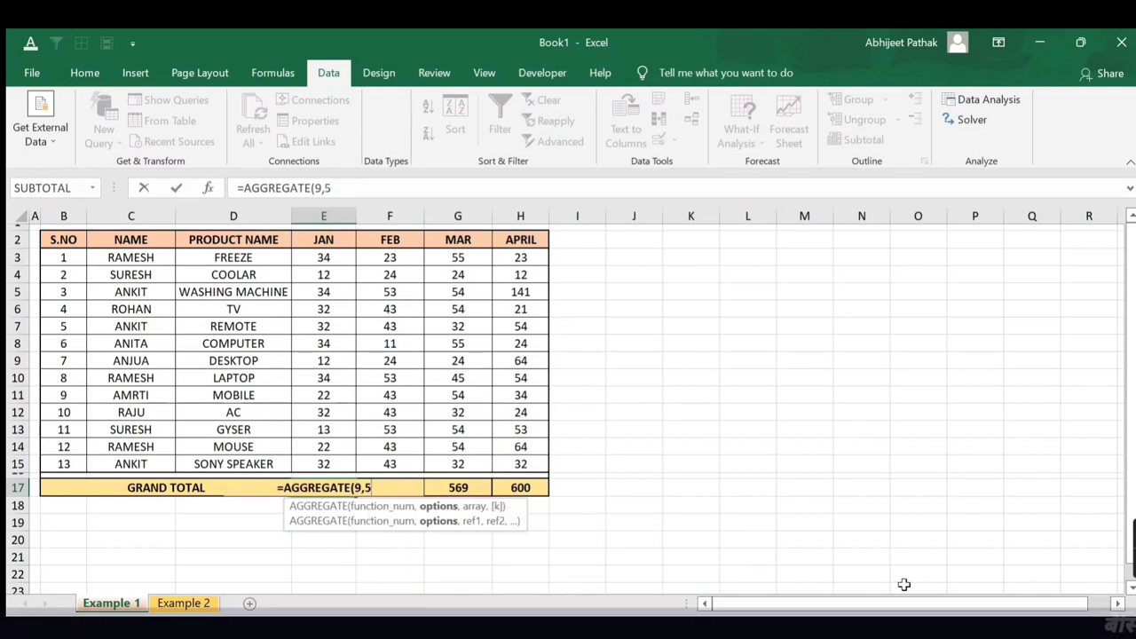
Give the AGGREGATE formula the range E3:E15 and commit it, showing 345
type(",")
key("Up")
key("Up")
key("Up")
key("Up")
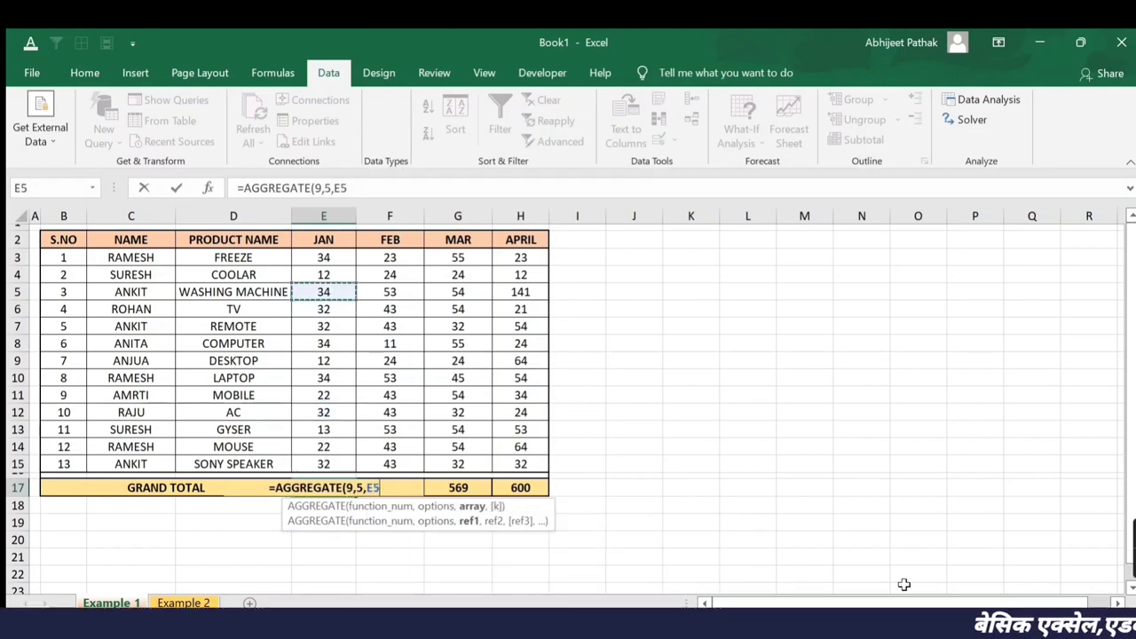
key("Up")
key("Up")
key("shift+Down")
key("shift+Down")
key("shift+Down")
key("shift+Down")
key("shift+Down")
key("shift+Down")
key("shift+Down")
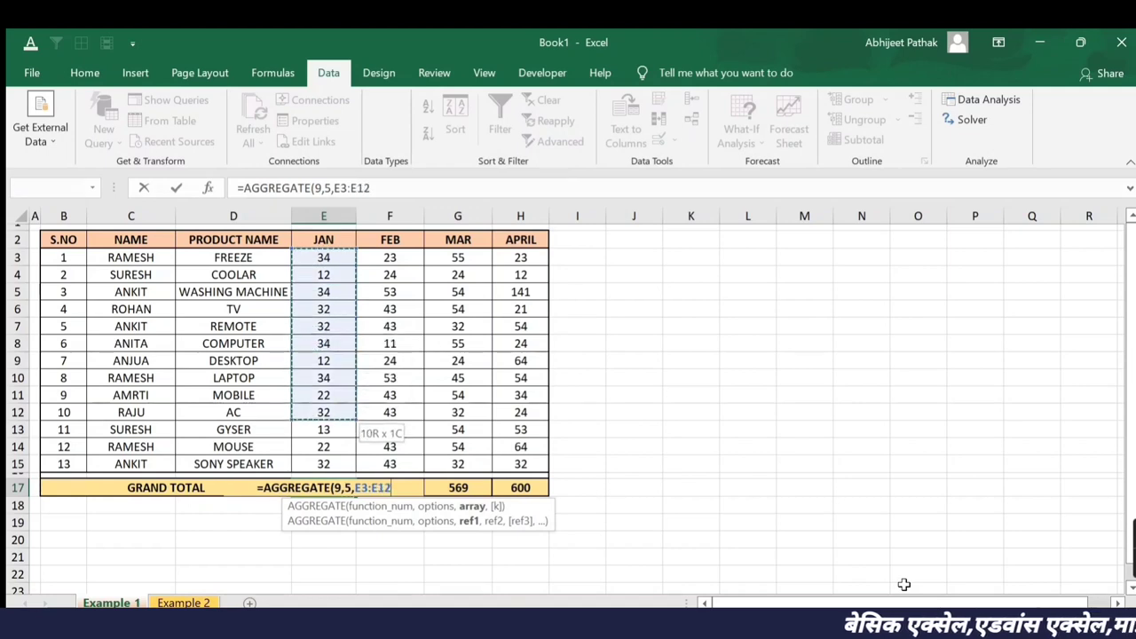
key("shift+Down")
key("shift+Down")
key("shift+Down")
key("ctrl+Return")
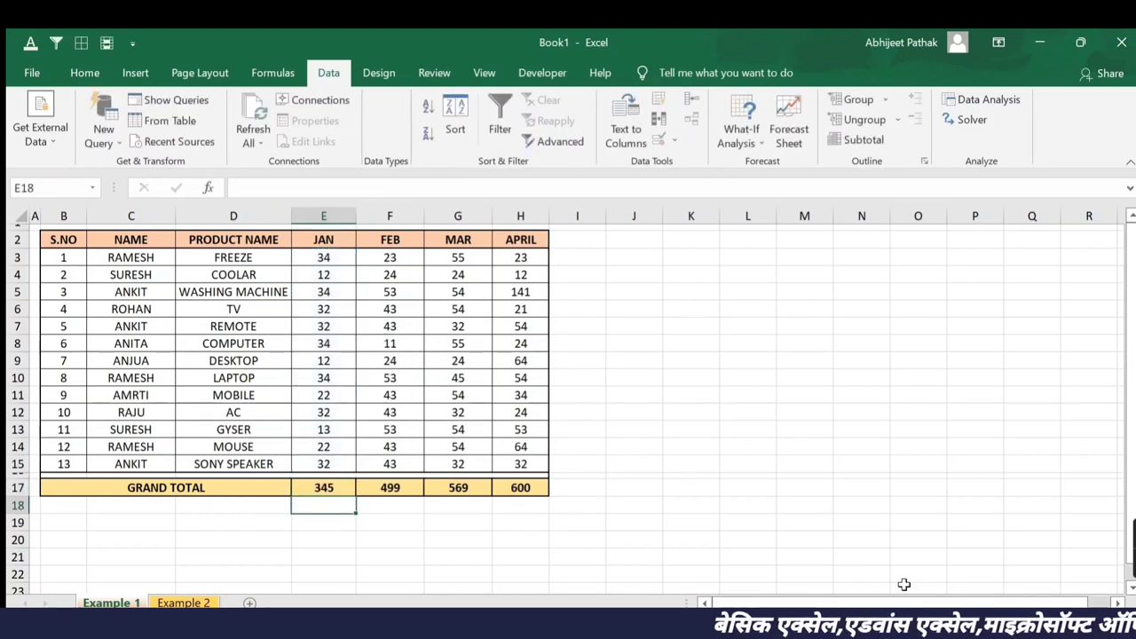
Fill the AGGREGATE total to APRIL and hide rows 7–10, leaving totals 233, 368, 413 and 404
left_click(354, 500)
mouse_move(353, 493)
left_mouse_down()
mouse_move(532, 501)
mouse_move(341, 493)
left_mouse_up()
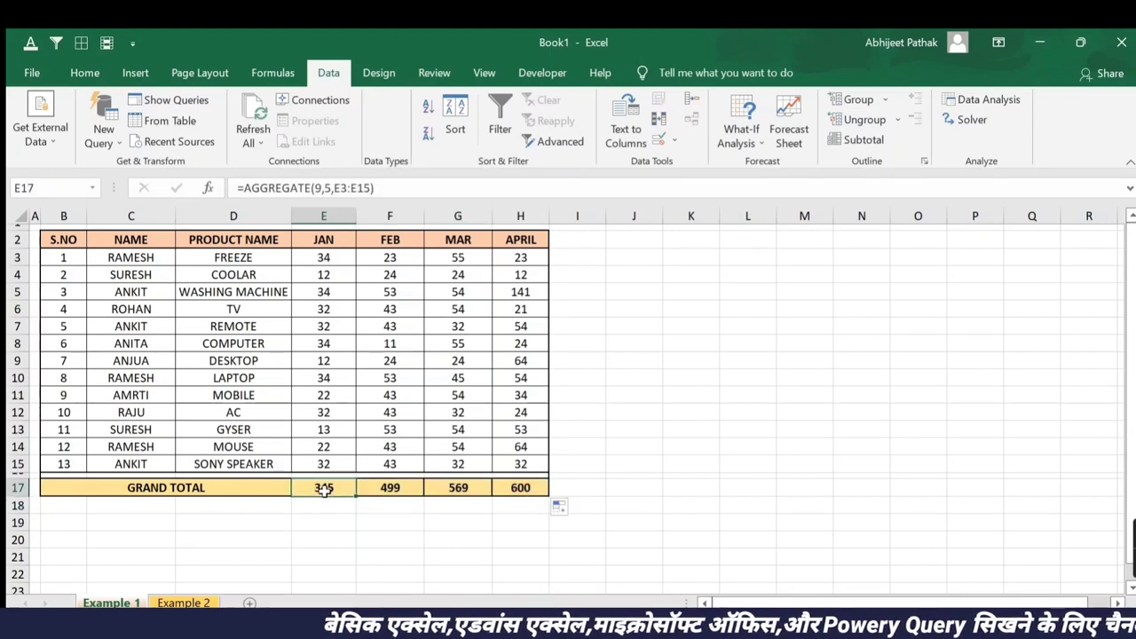
left_click(19, 326)
left_click_drag(20, 326, 19, 378)
right_click(20, 379)
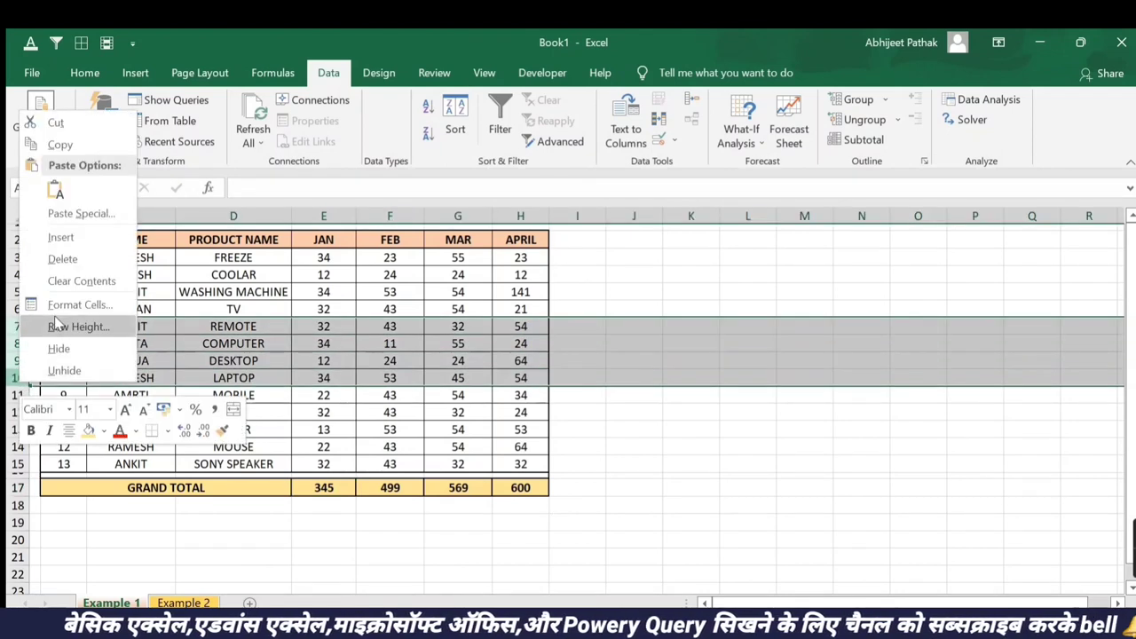
left_click(58, 348)
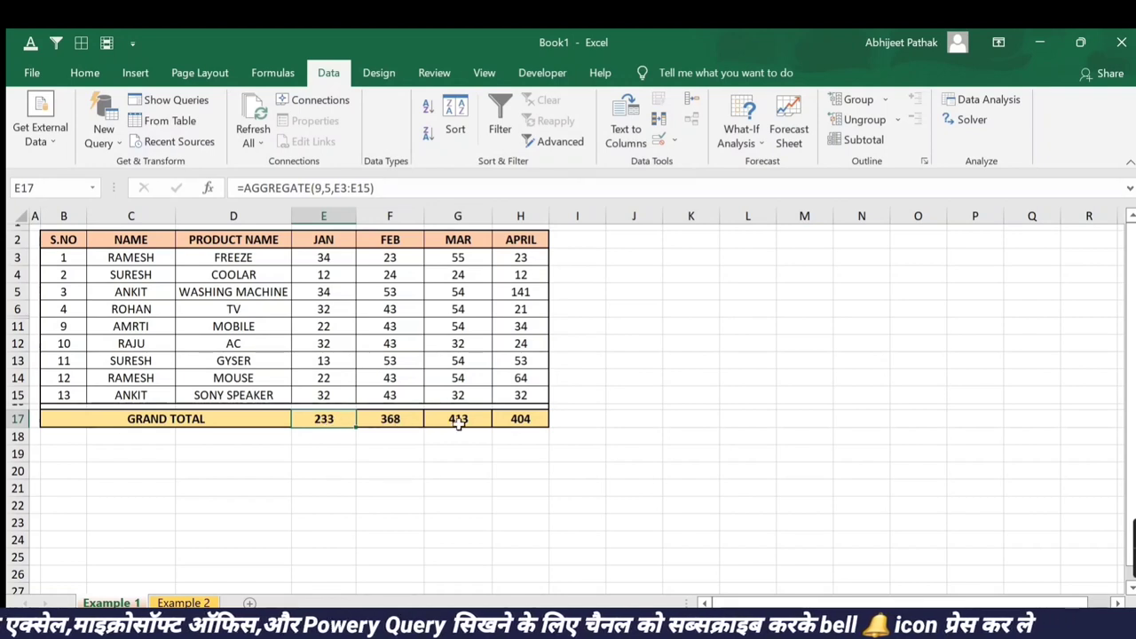
left_click(323, 257)
left_click_drag(323, 276, 323, 396)
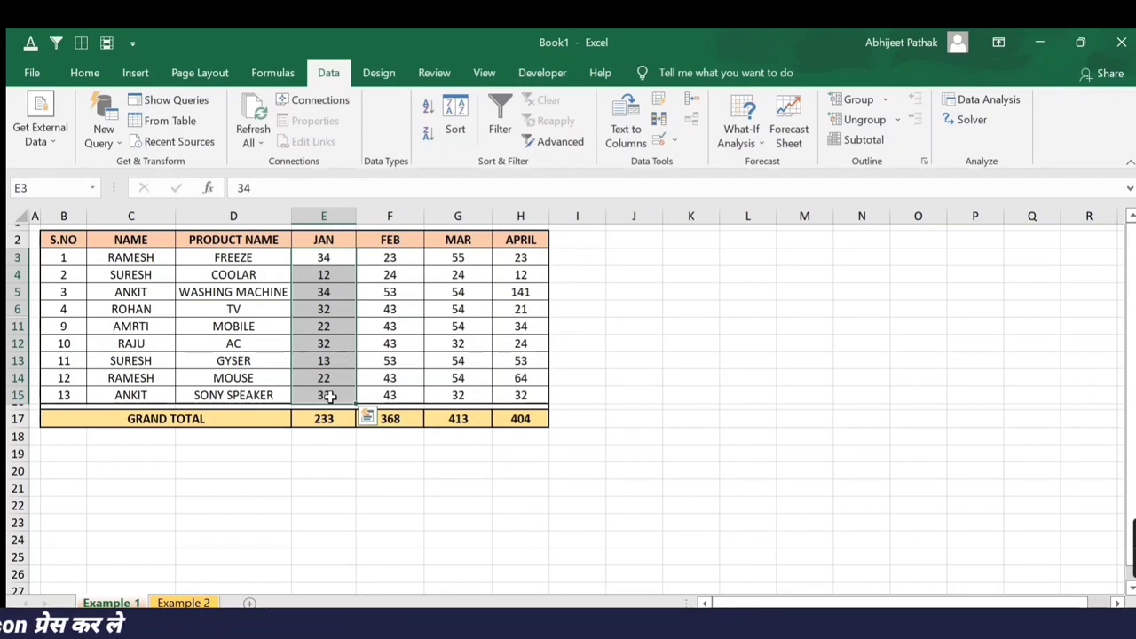
Unhide rows 7–10 by unhiding across rows 5–13
left_click(204, 240)
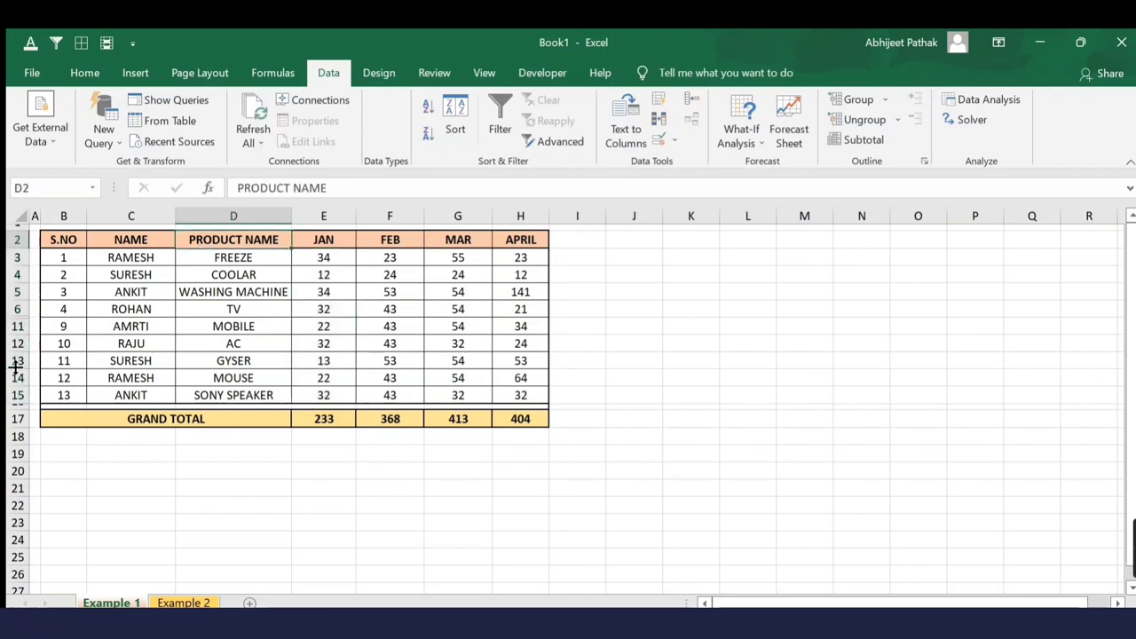
left_click_drag(16, 360, 16, 293)
right_click(16, 292)
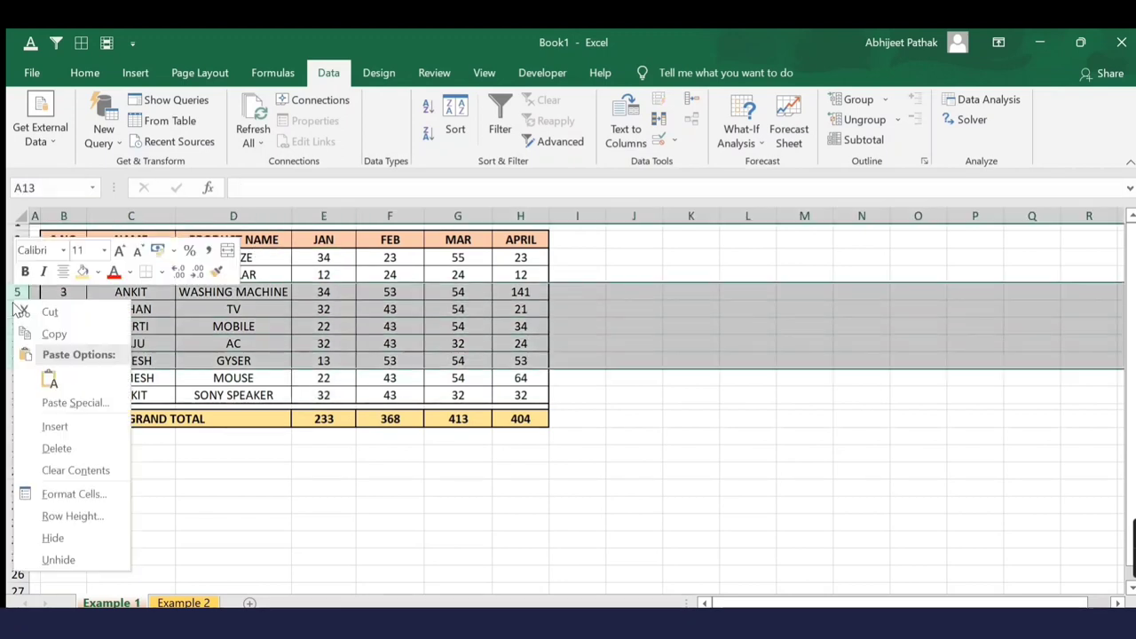
left_click(76, 557)
left_click(287, 395)
left_click(286, 274)
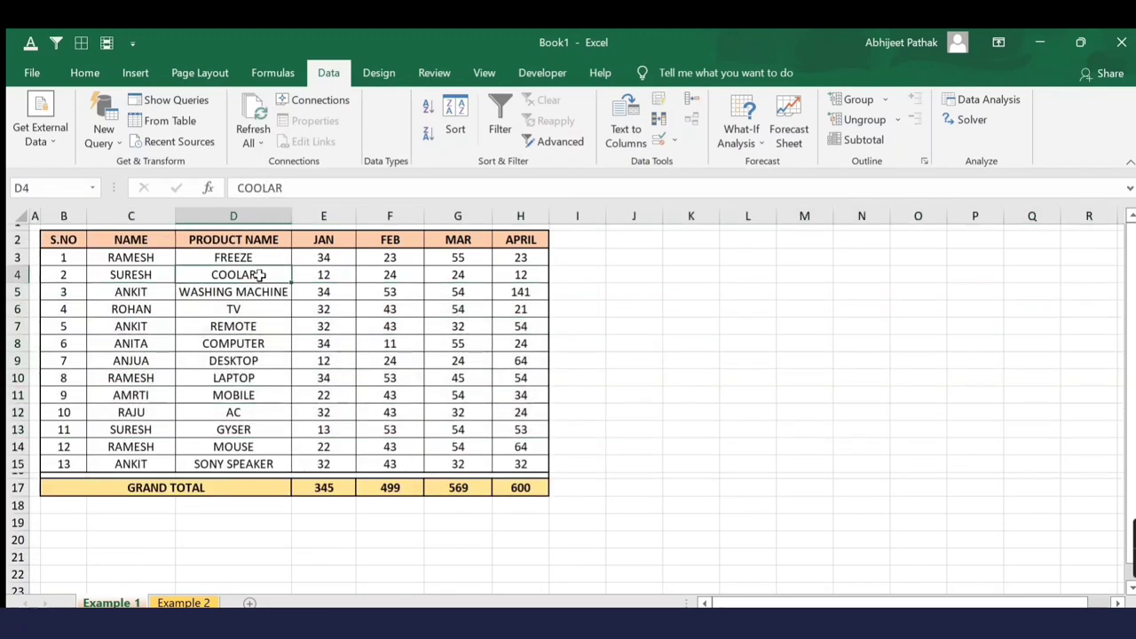
Turn on filtering and filter the NAME column to show only RAMESH
left_click(127, 236)
left_click(501, 118)
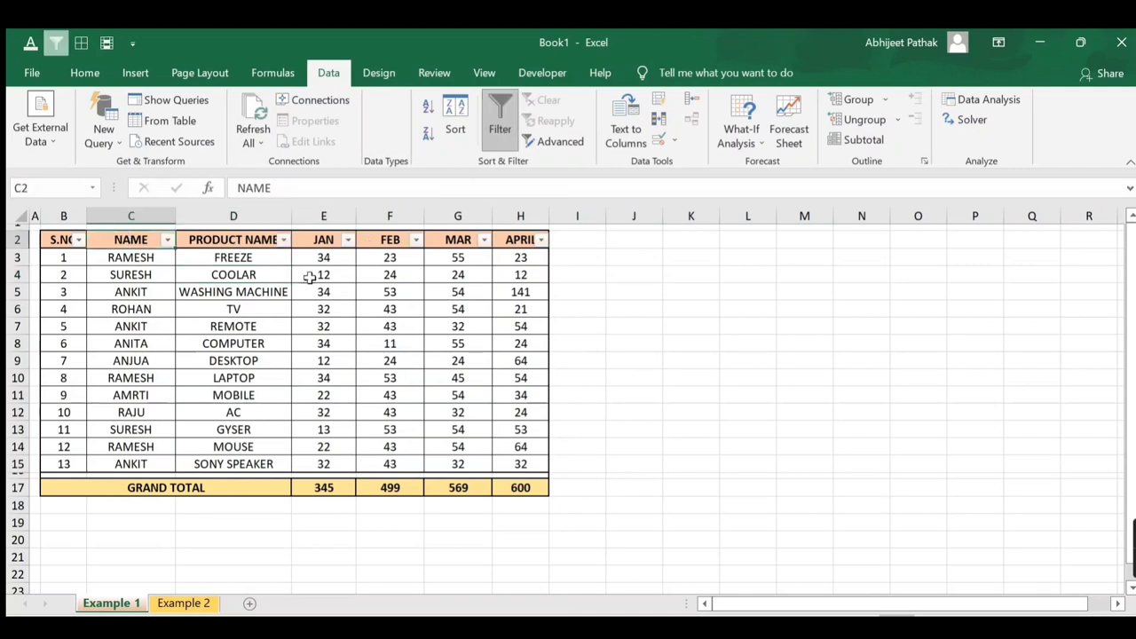
left_click(168, 240)
left_click(247, 428)
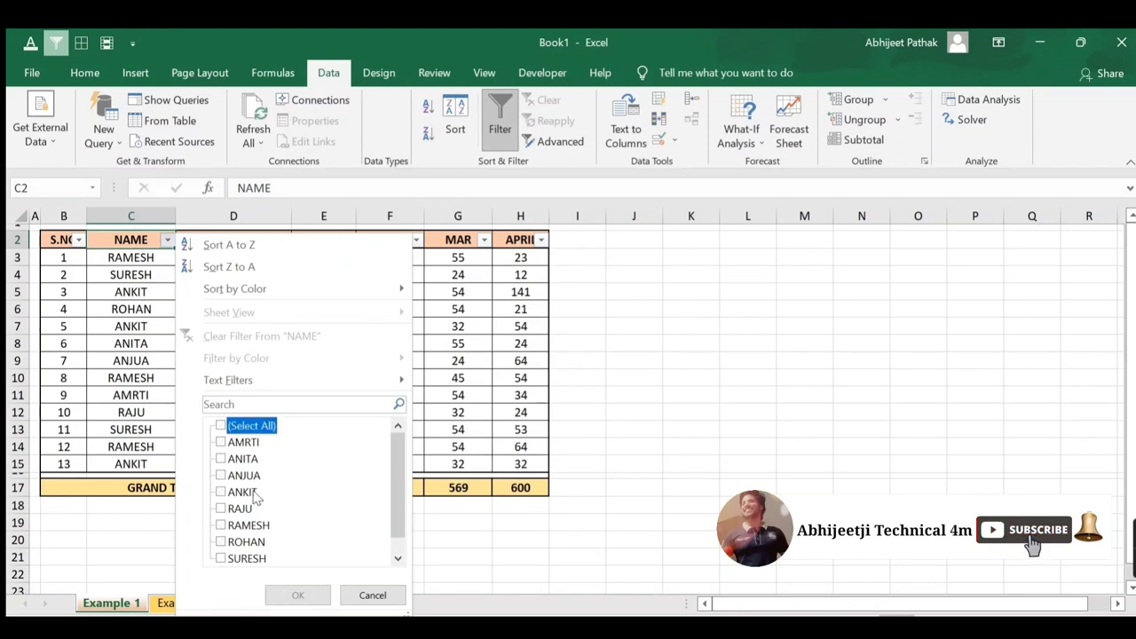
left_click(259, 526)
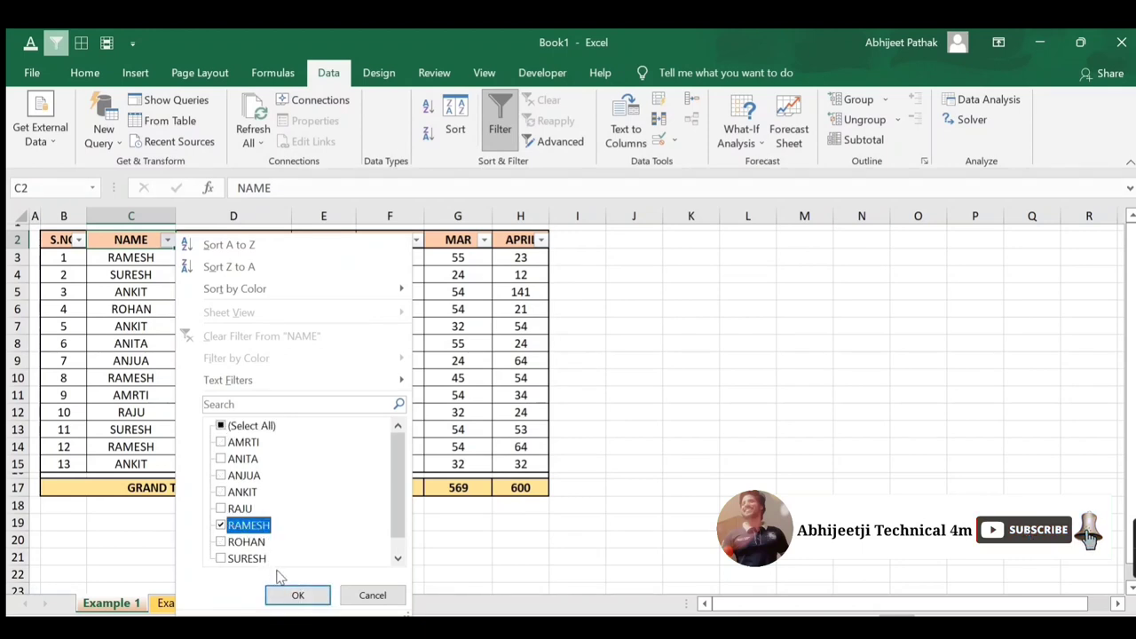
left_click(297, 596)
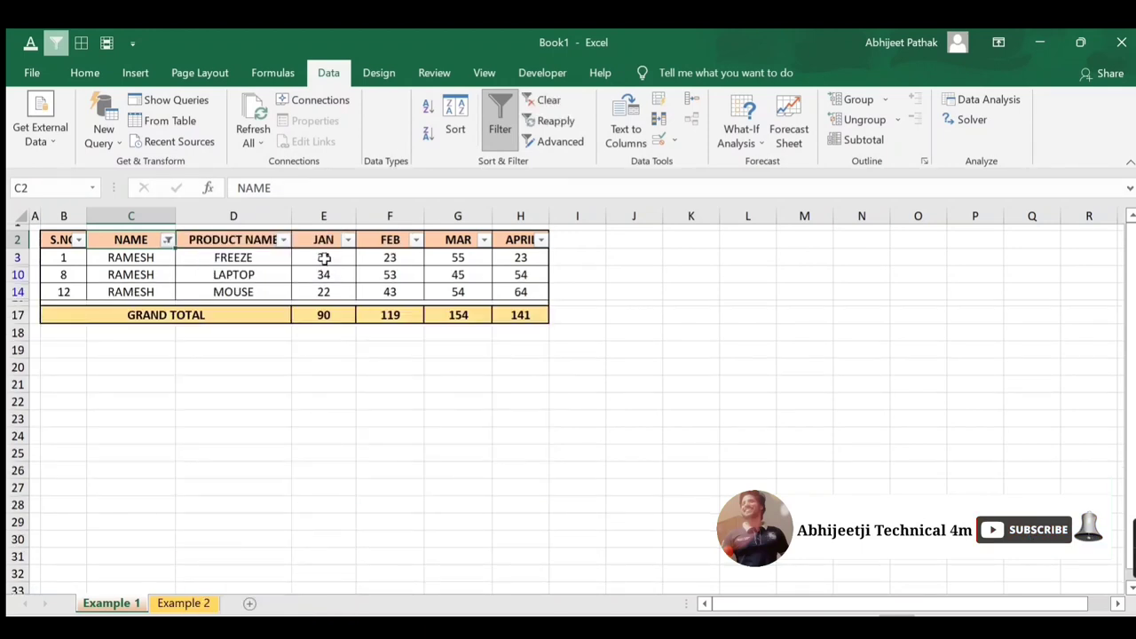
Compare the visible JAN and FEB values against their AGGREGATE grand totals
left_click(324, 258)
left_click(324, 314)
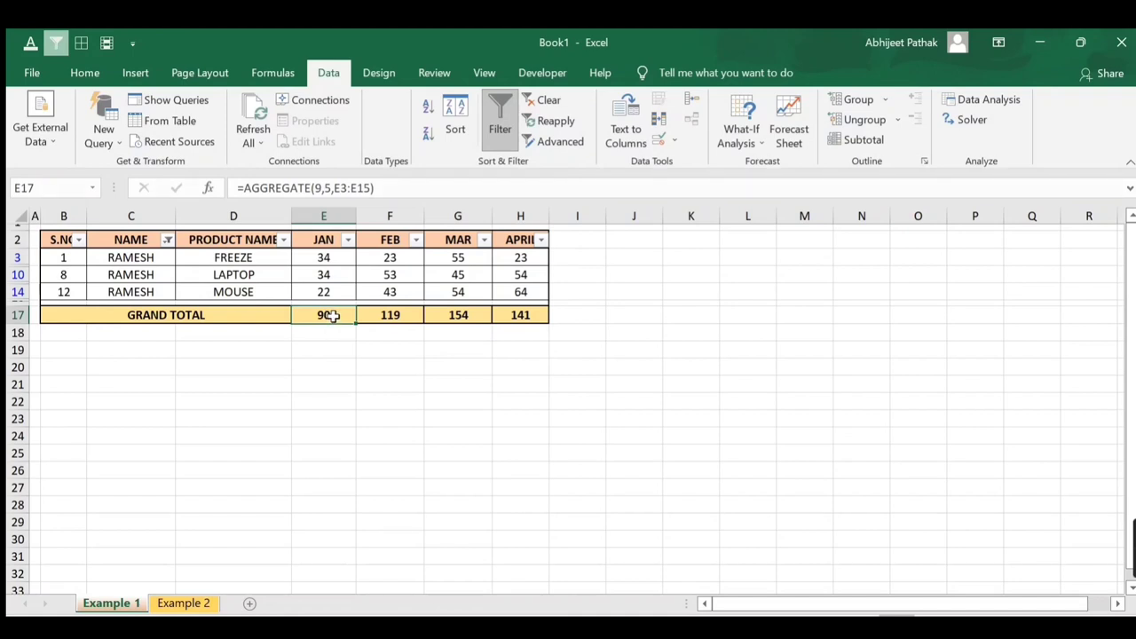
left_click(337, 260)
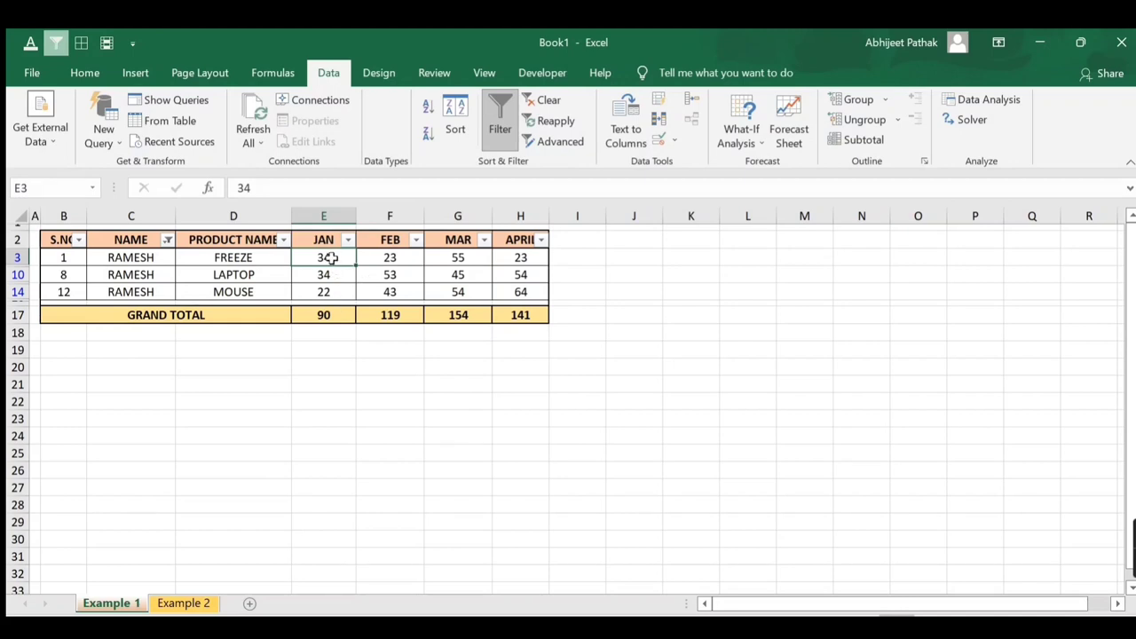
left_click_drag(330, 257, 328, 292)
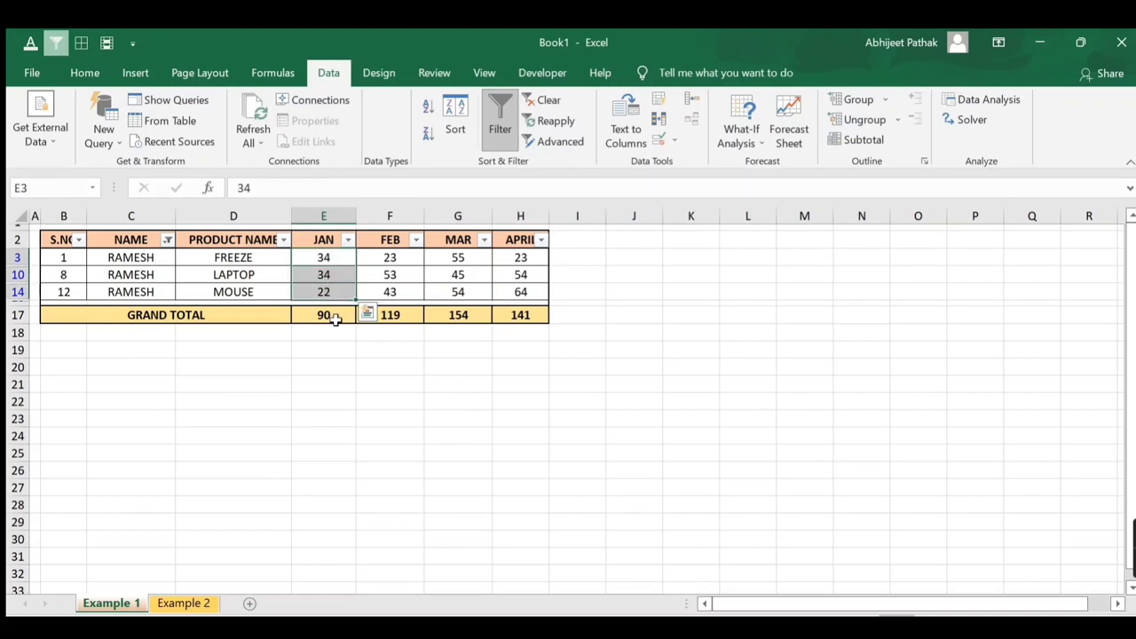
left_click_drag(406, 258, 403, 298)
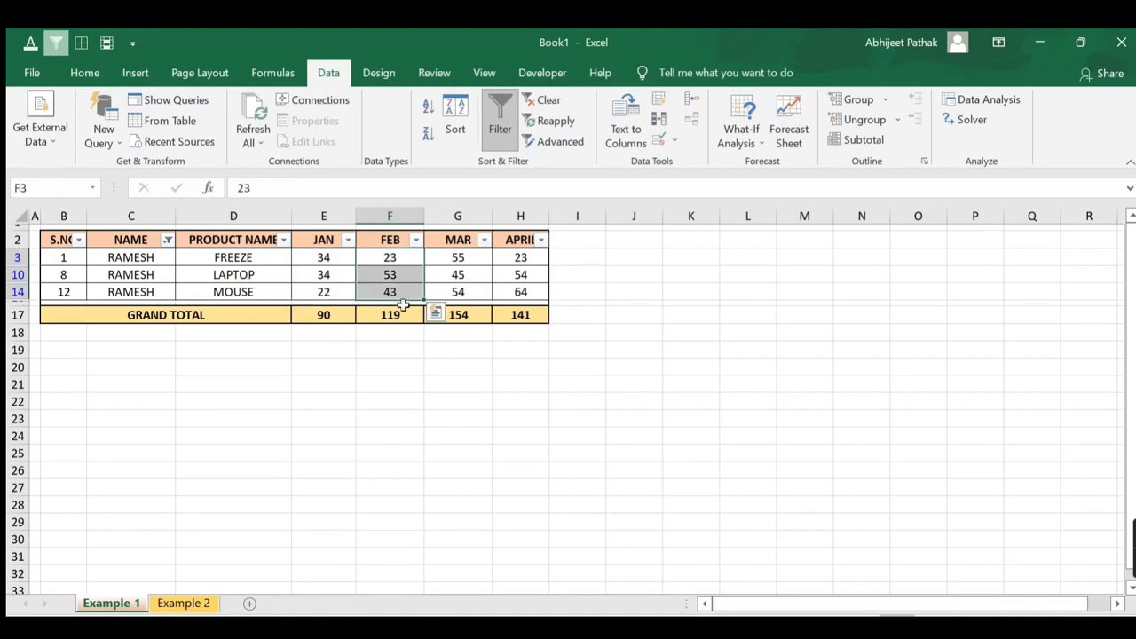
left_click(404, 315)
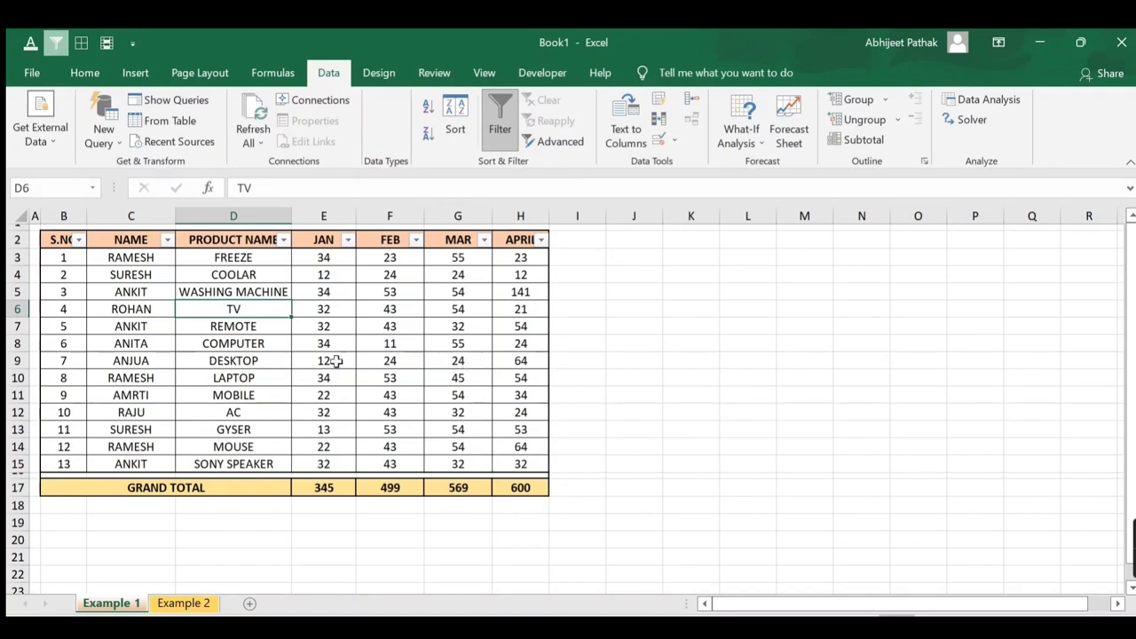
On Example 2, clear the erroring SUM totals in E17:H17
left_click(184, 603)
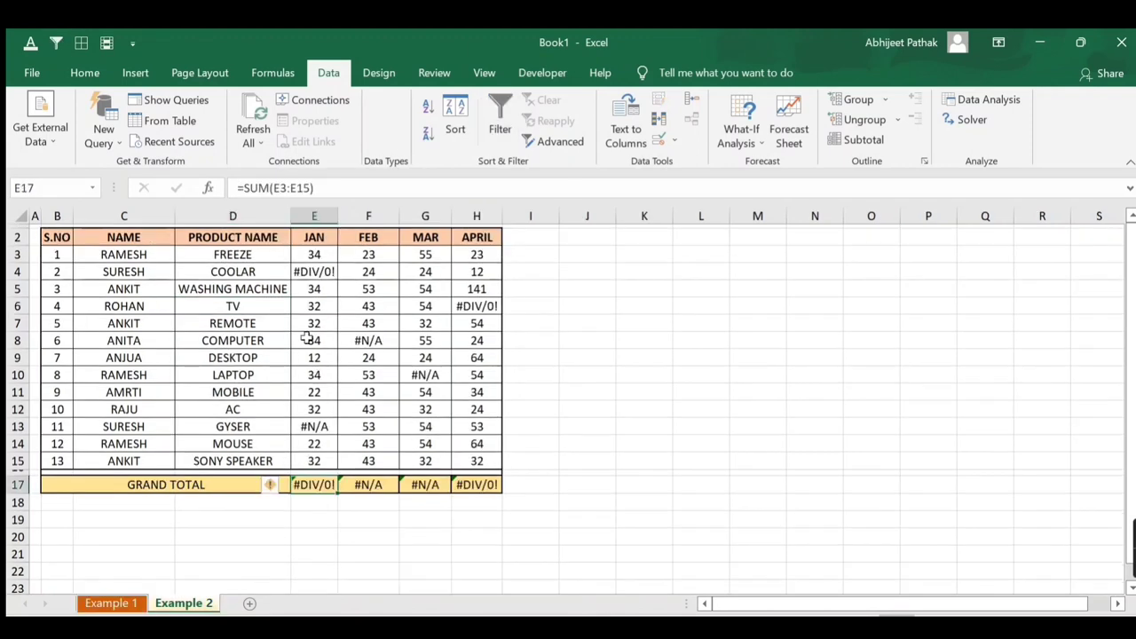
left_click(321, 288)
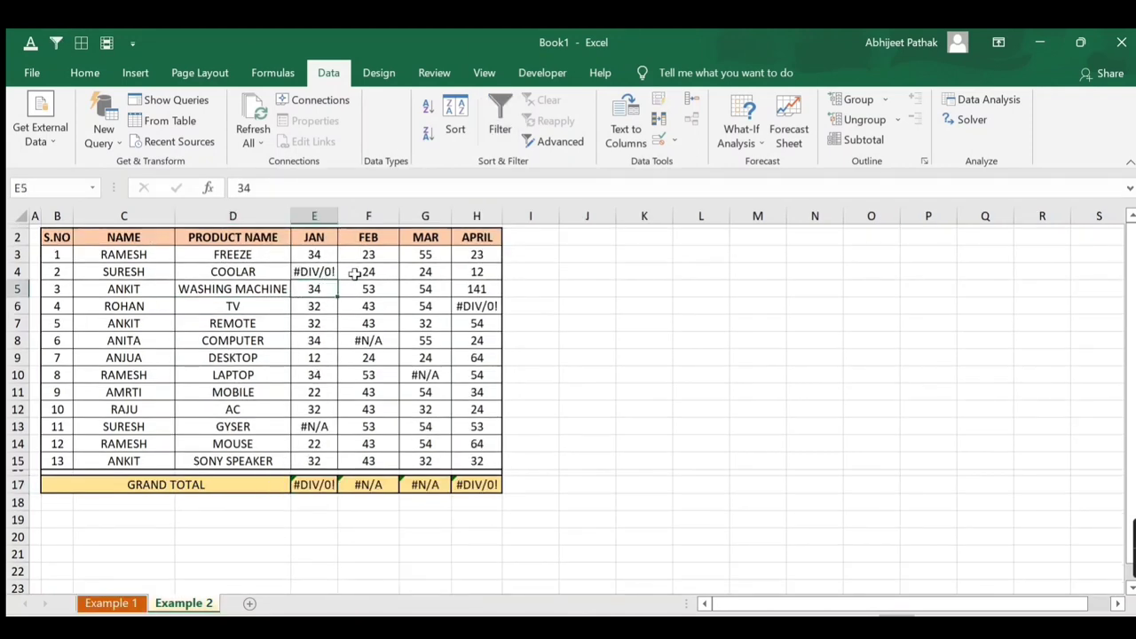
left_click_drag(311, 486, 489, 484)
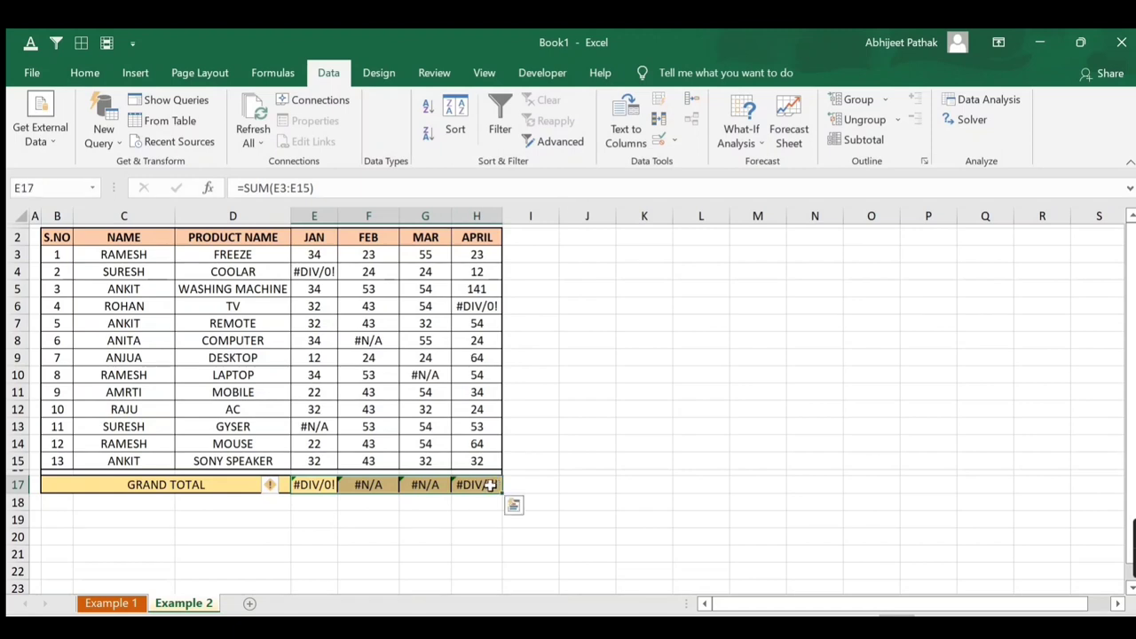
key("Delete")
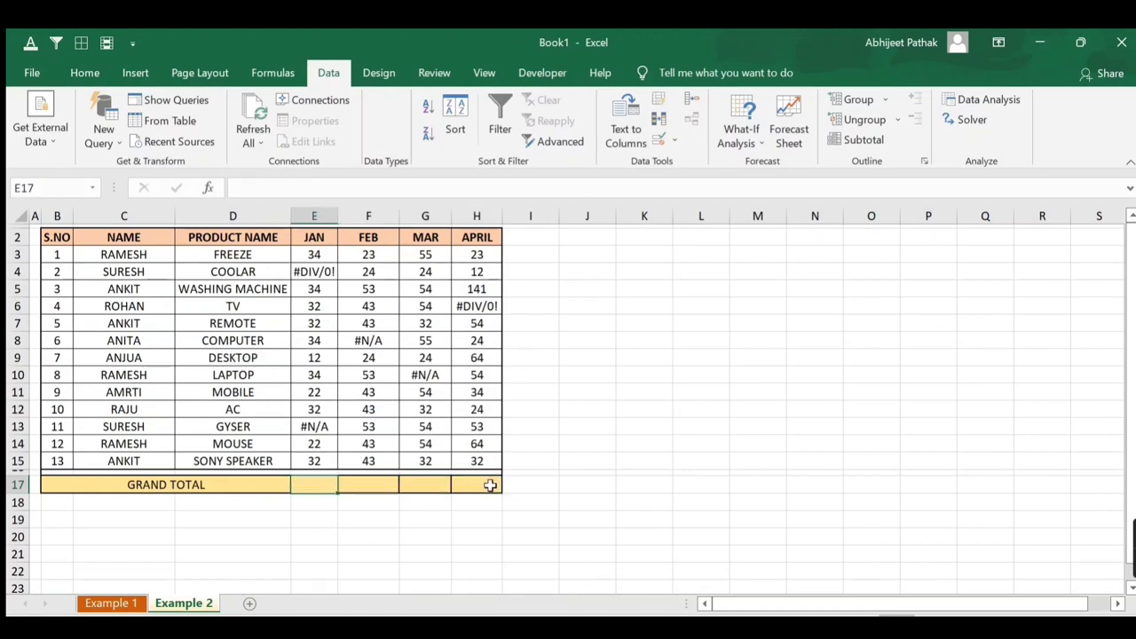
Start an AGGREGATE formula in E17 with function 9 (SUM) and option 6 (ignore error values)
type("=agg")
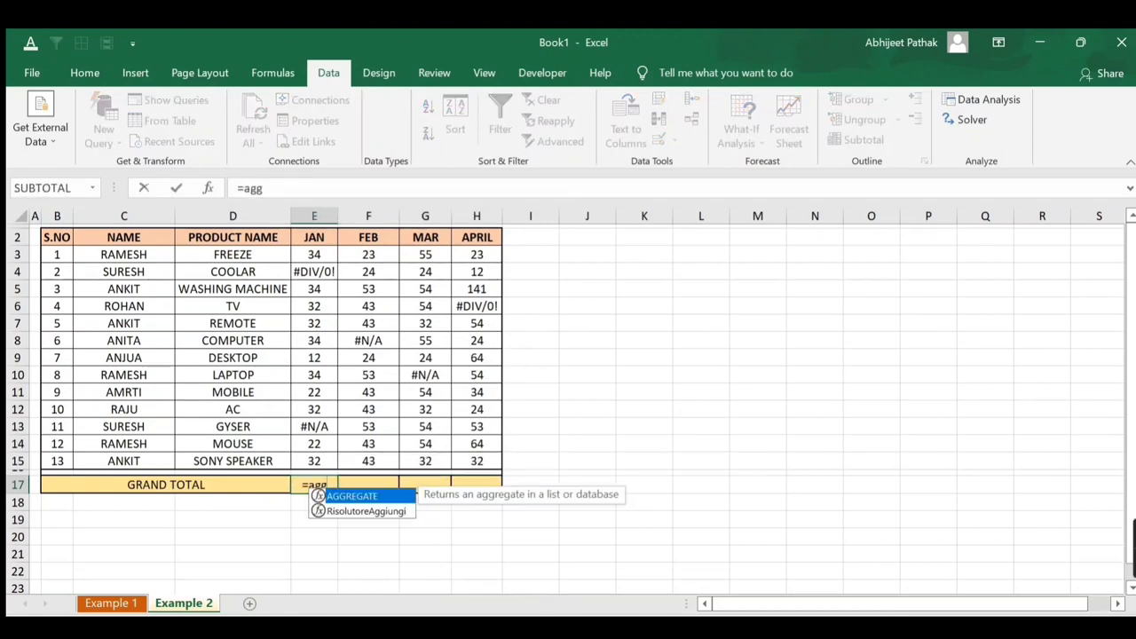
key("Tab")
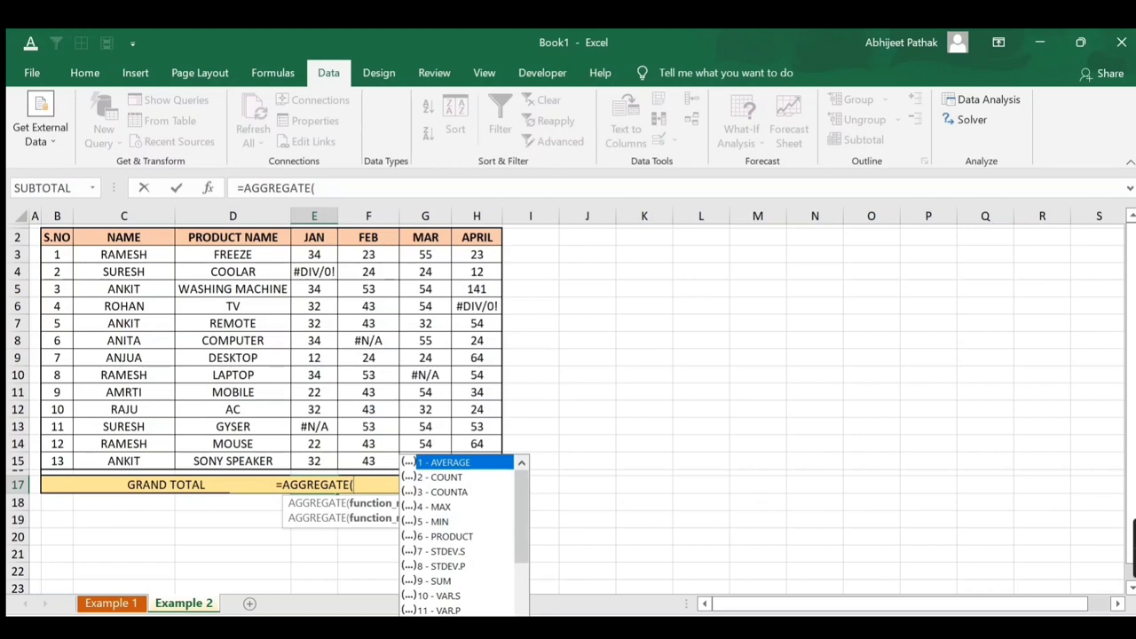
key("Down")
key("Down")
key("Down")
key("Down")
key("Down")
key("Down")
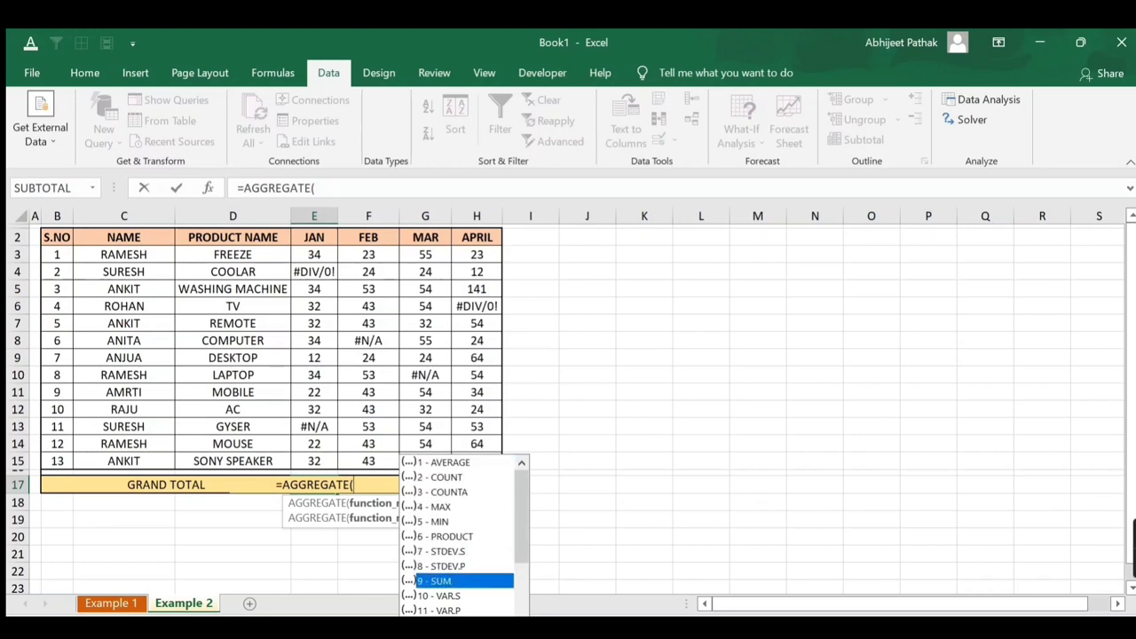
key("Tab")
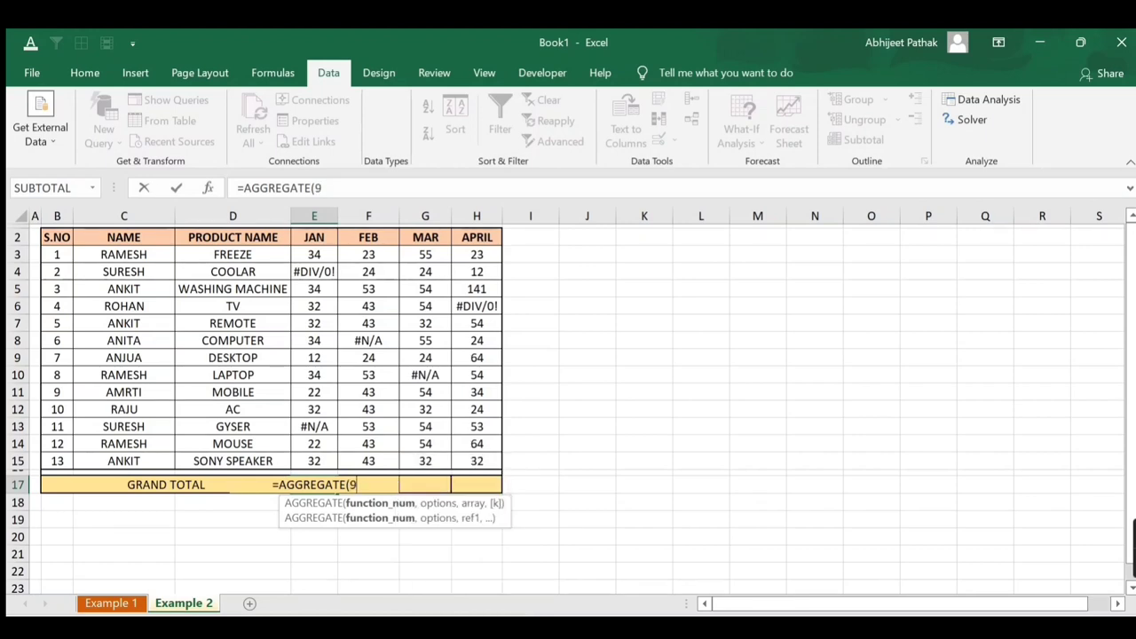
type(",")
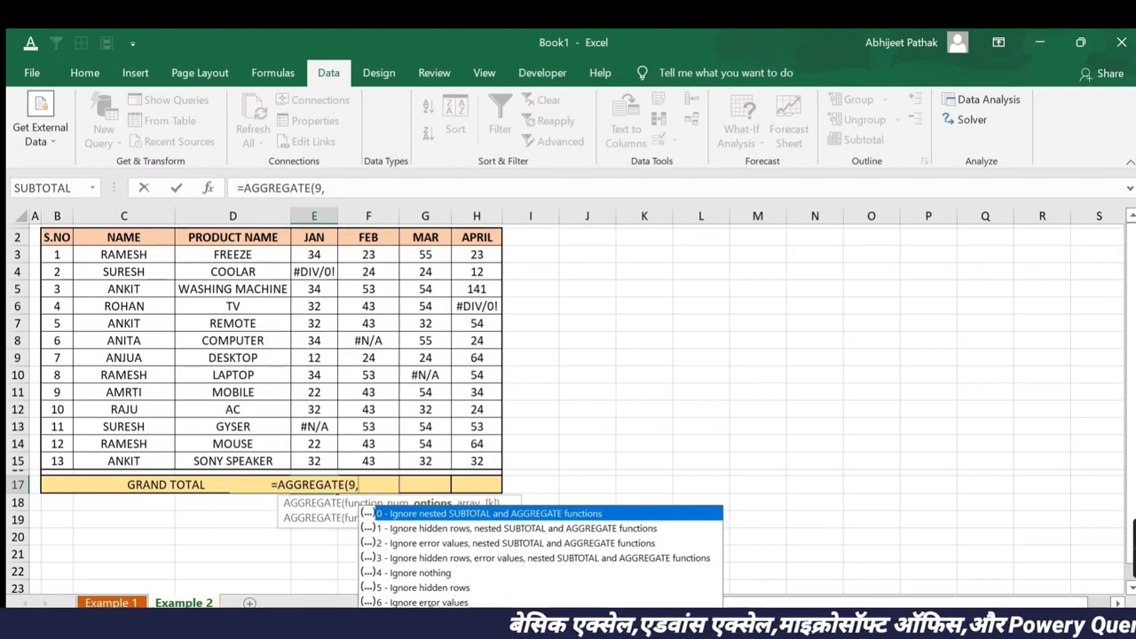
key("Down")
key("Down")
key("Down")
key("Down")
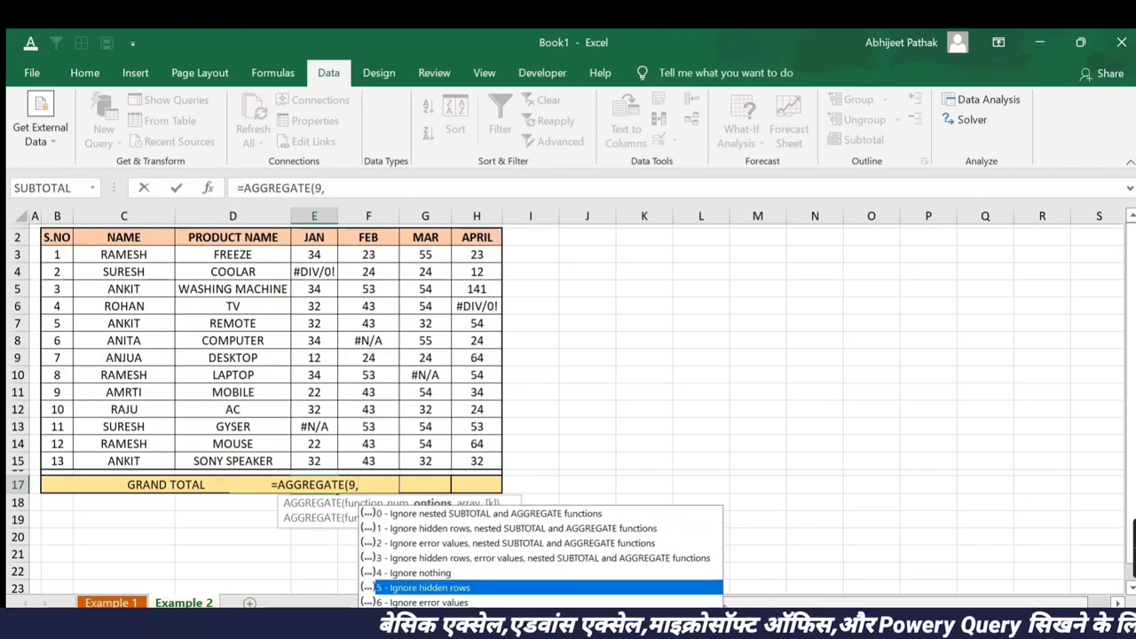
key("Down")
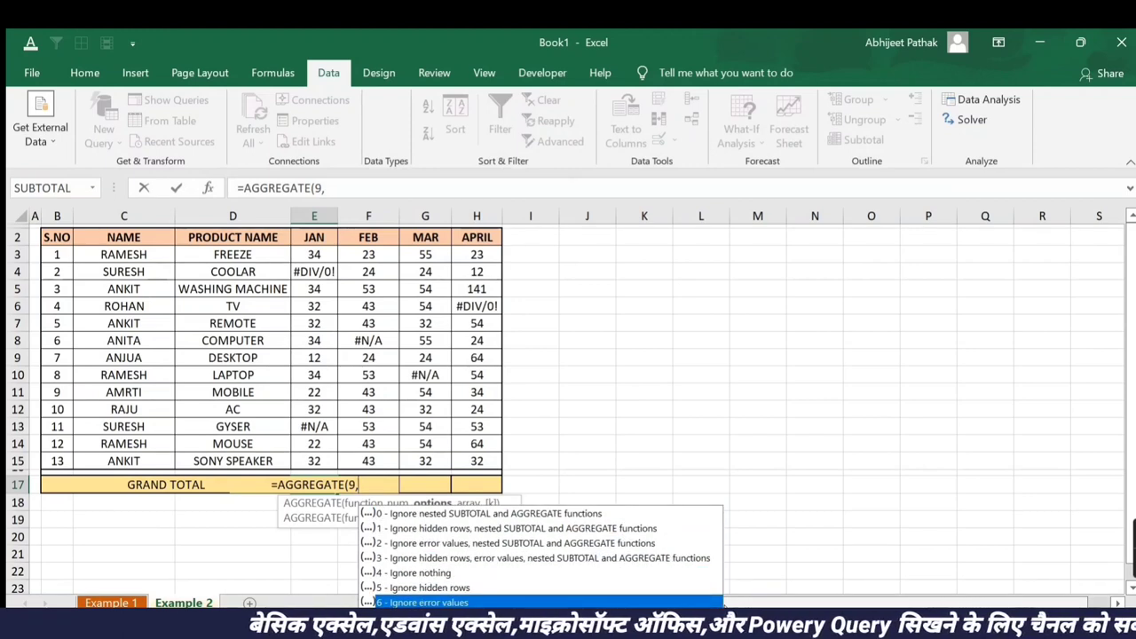
key("Tab")
Complete the formula as =AGGREGATE(9,6,E3:E15), giving a JAN total of 320
type(",")
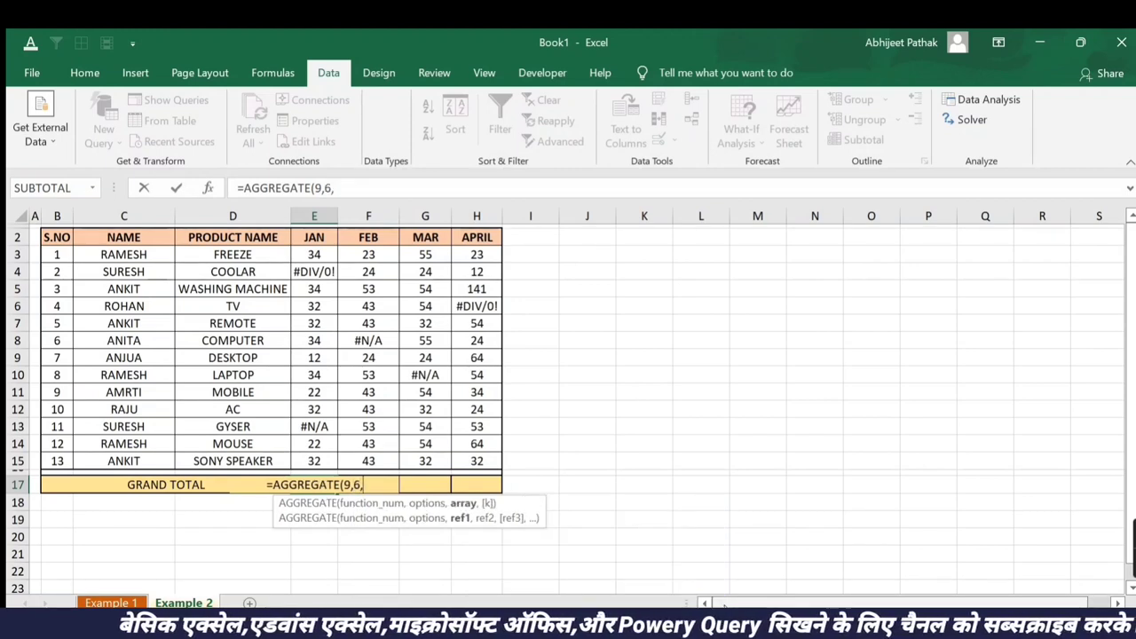
key("Up")
key("Up")
key("Up")
key("Up")
key("Down")
key("shift+Down")
key("shift+Down")
key("shift+Down")
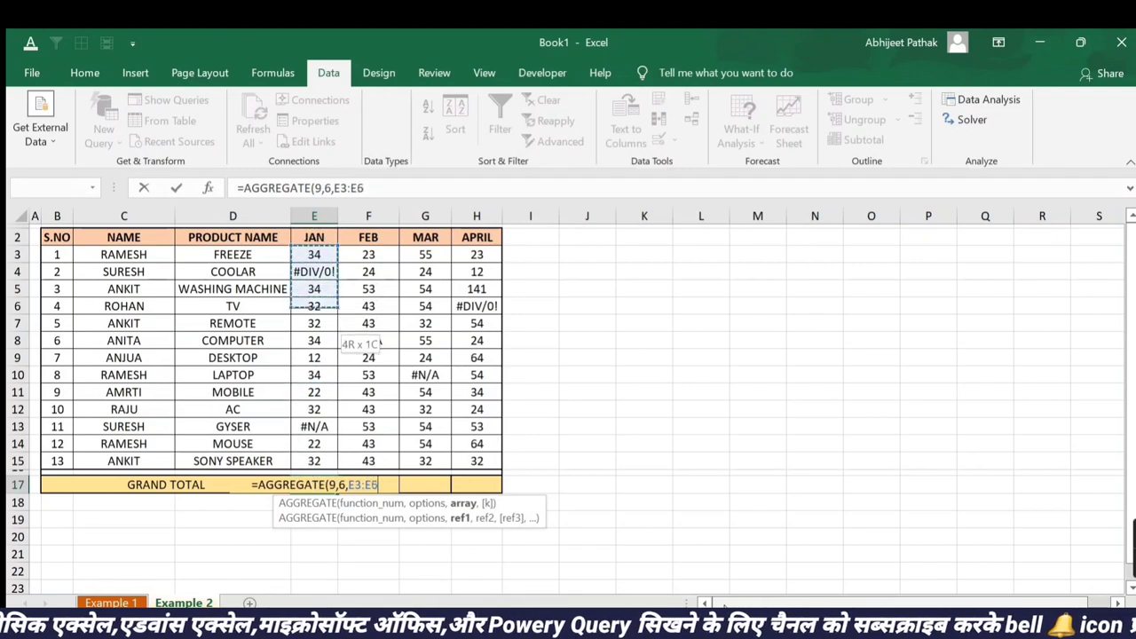
key("shift+Down")
key("shift+Down")
key("shift+Down")
key("shift+Down")
key("shift+Down")
key("shift+Down")
key("shift+Down")
type(")")
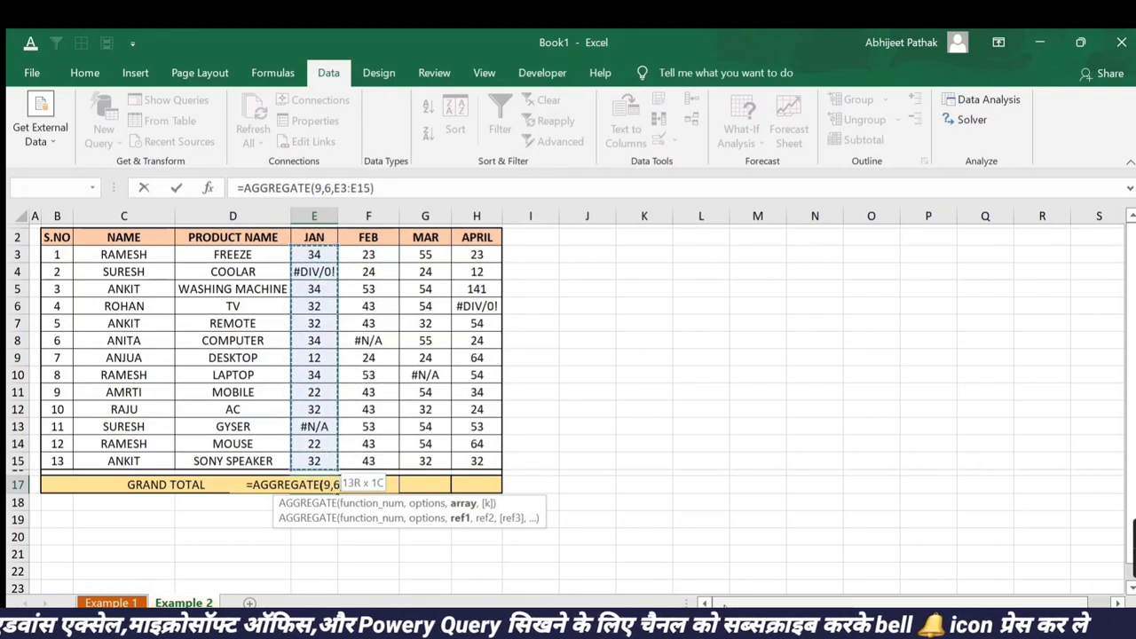
key("Return")
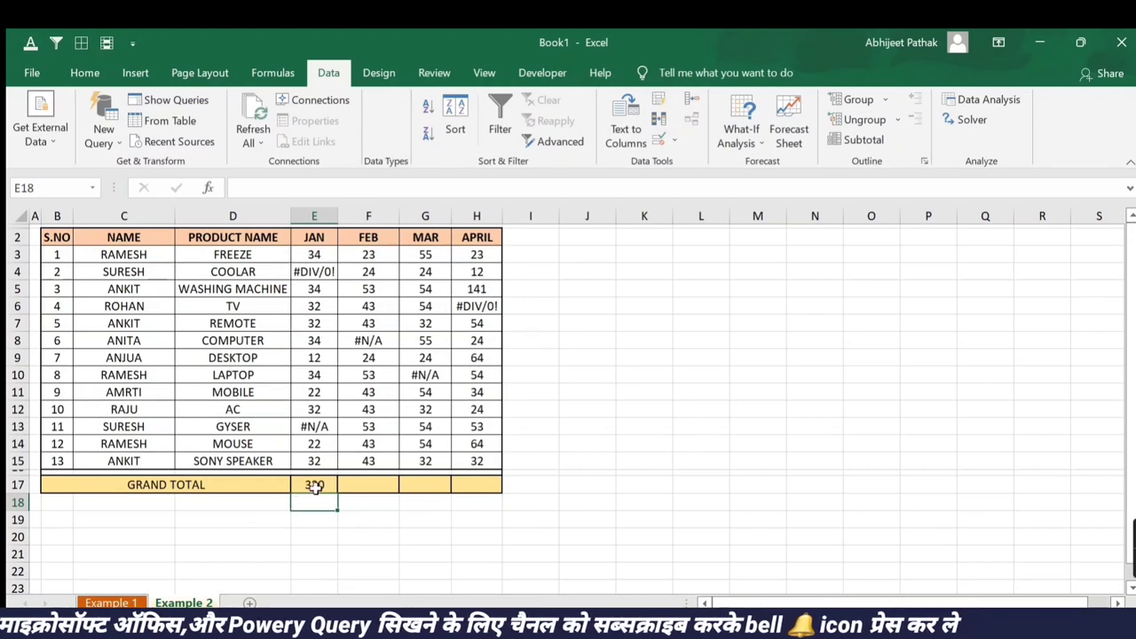
Fill the AGGREGATE total across to APRIL, giving 488, 524 and 579, and inspect the JAN values
left_click(315, 487)
left_click(322, 424)
left_click(321, 271)
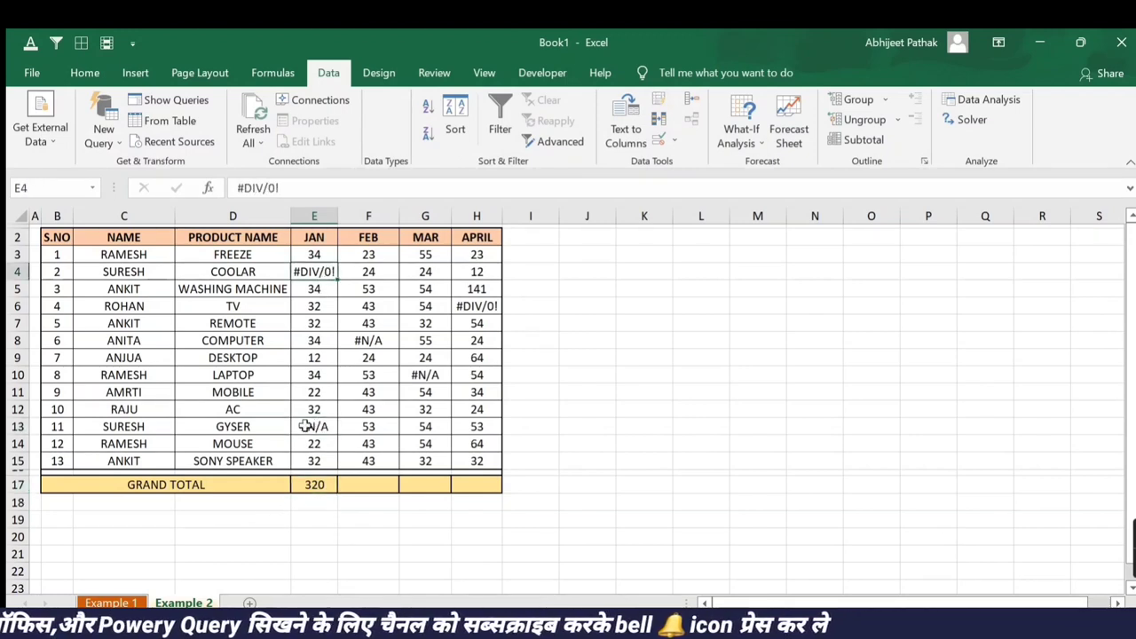
left_click(319, 482)
left_click_drag(341, 494, 499, 490)
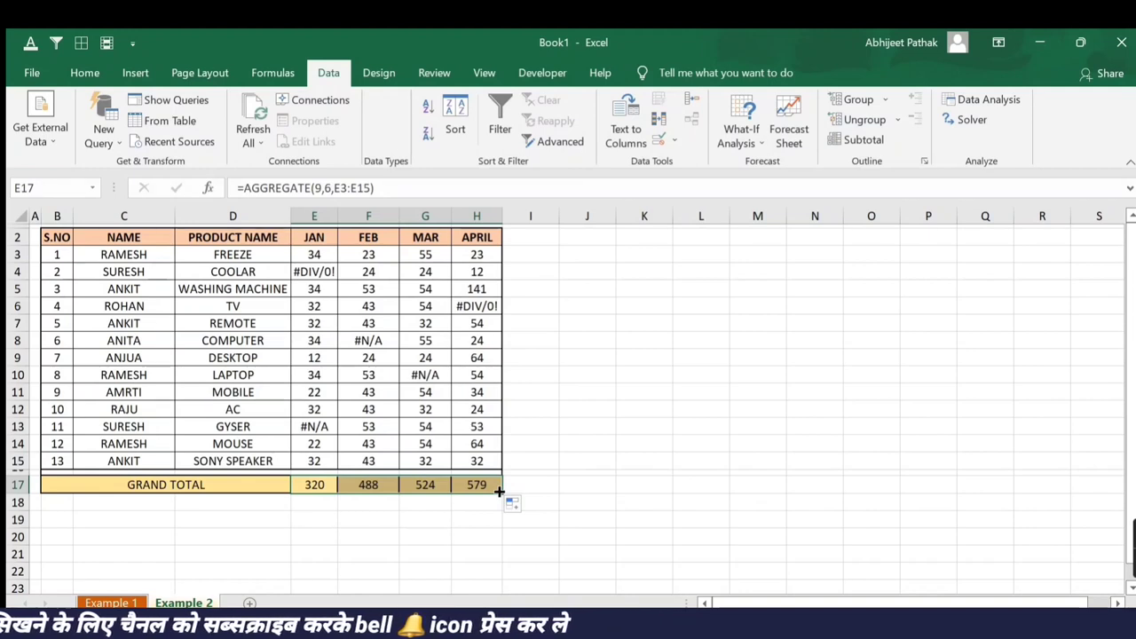
left_click(329, 484)
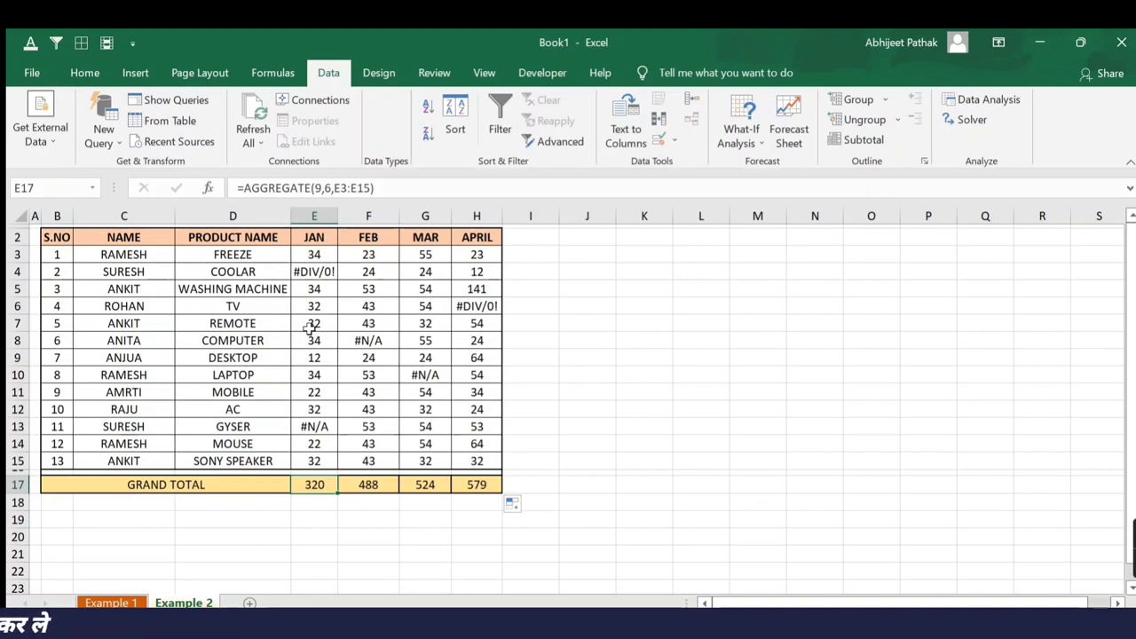
left_click(308, 327)
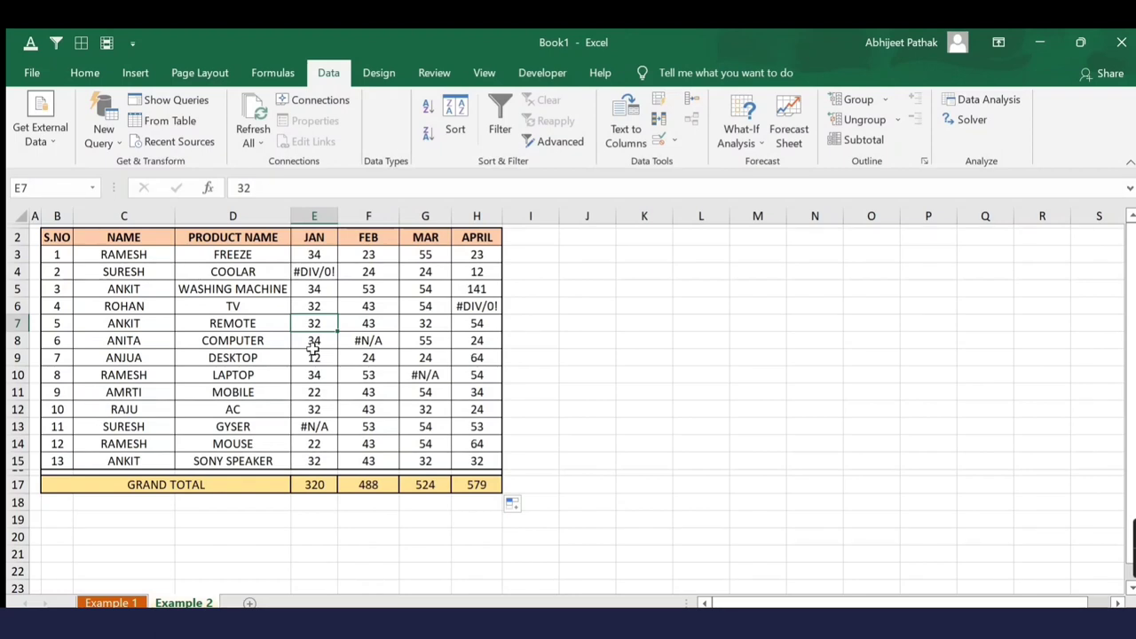
key("Up")
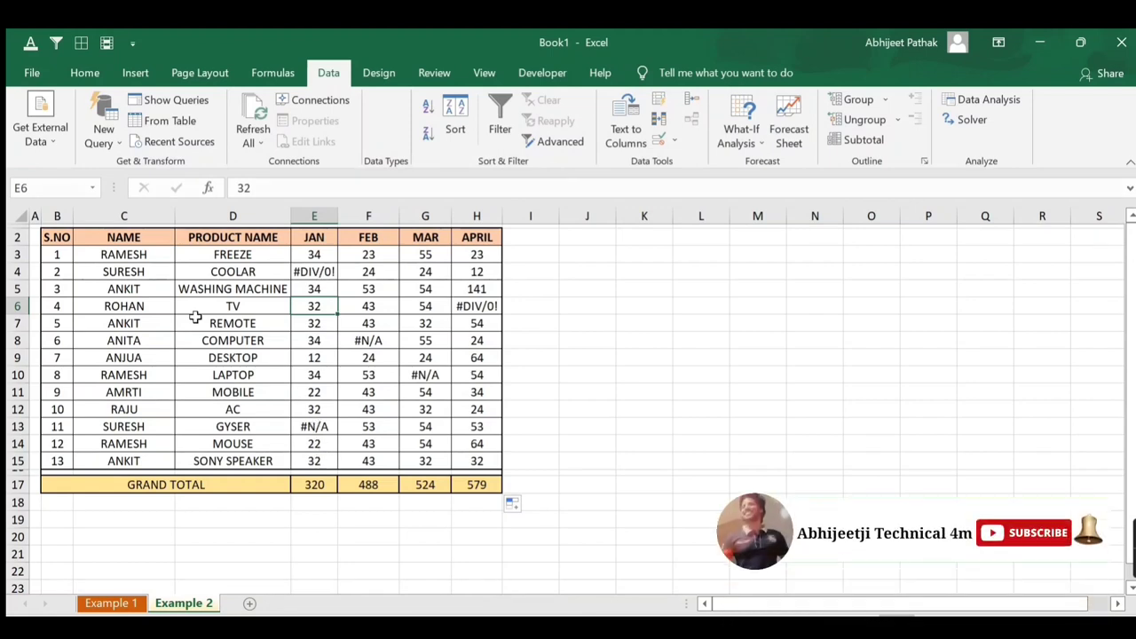
Hide rows 11 and 12 of the sales table
left_click(229, 341)
left_click_drag(17, 392, 18, 409)
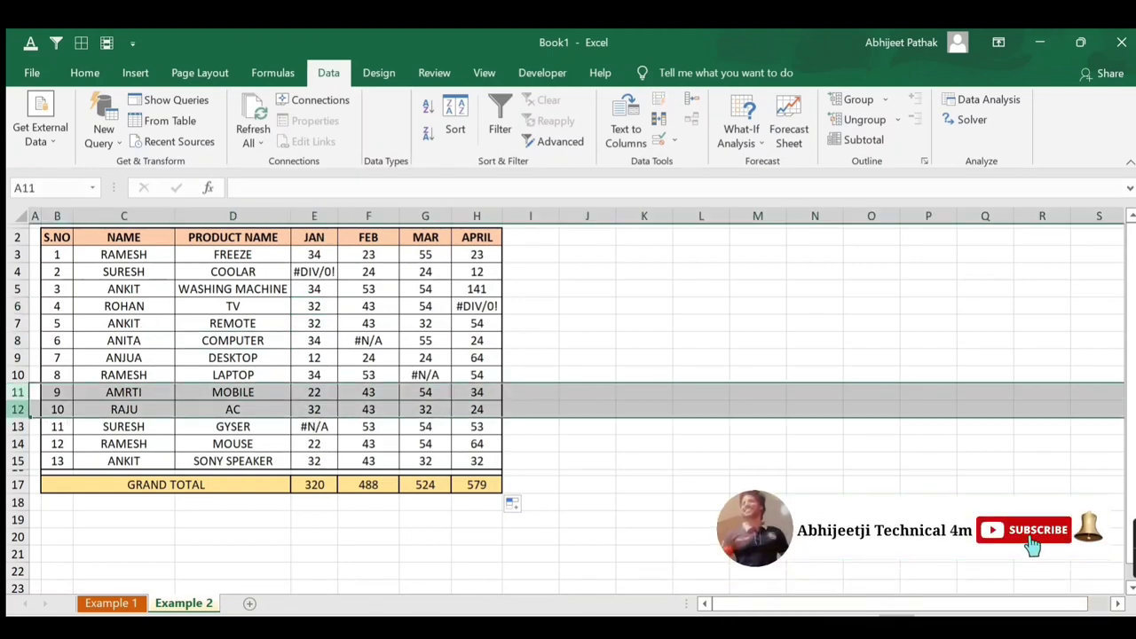
right_click(18, 409)
left_click(57, 376)
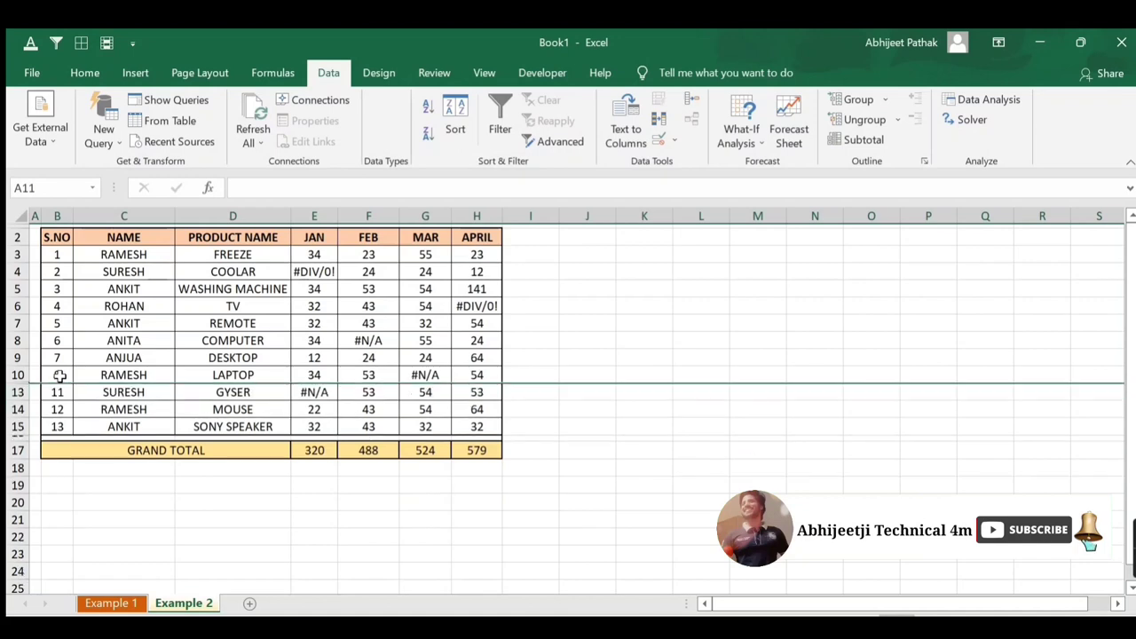
left_click(313, 340)
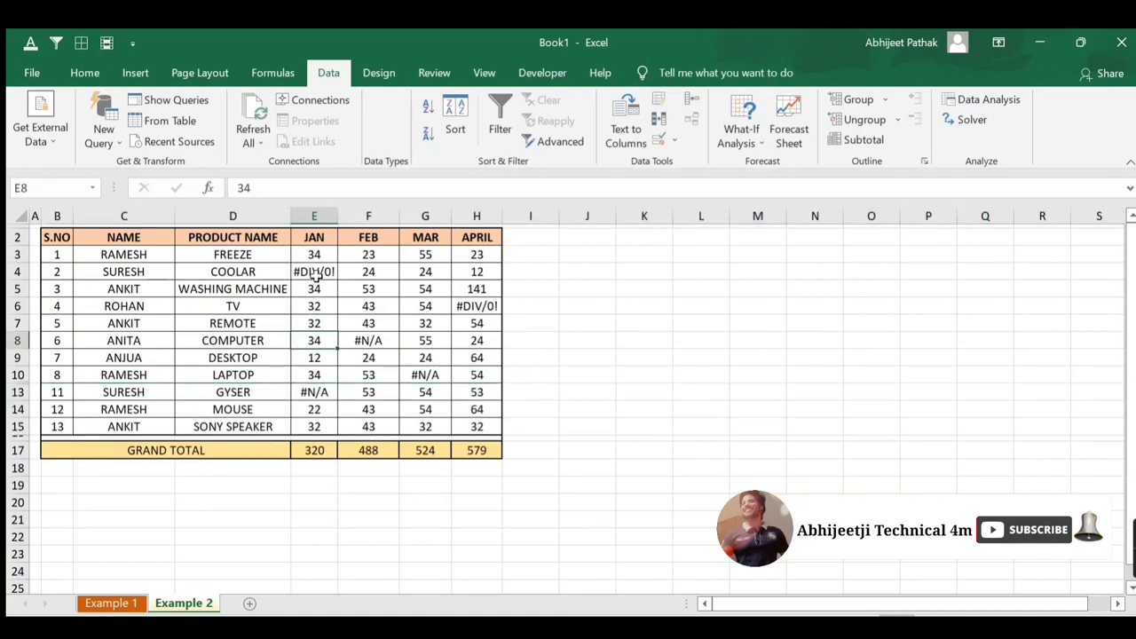
Start a new AGGREGATE formula in E17 using function 9 (SUM)
left_click(314, 449)
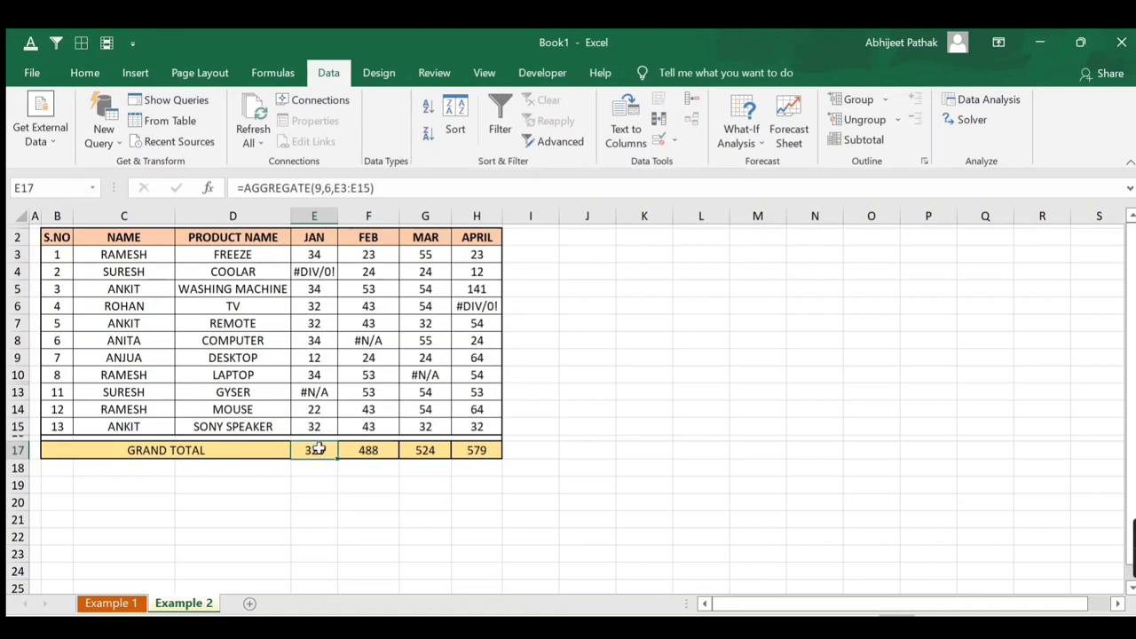
type("=ag")
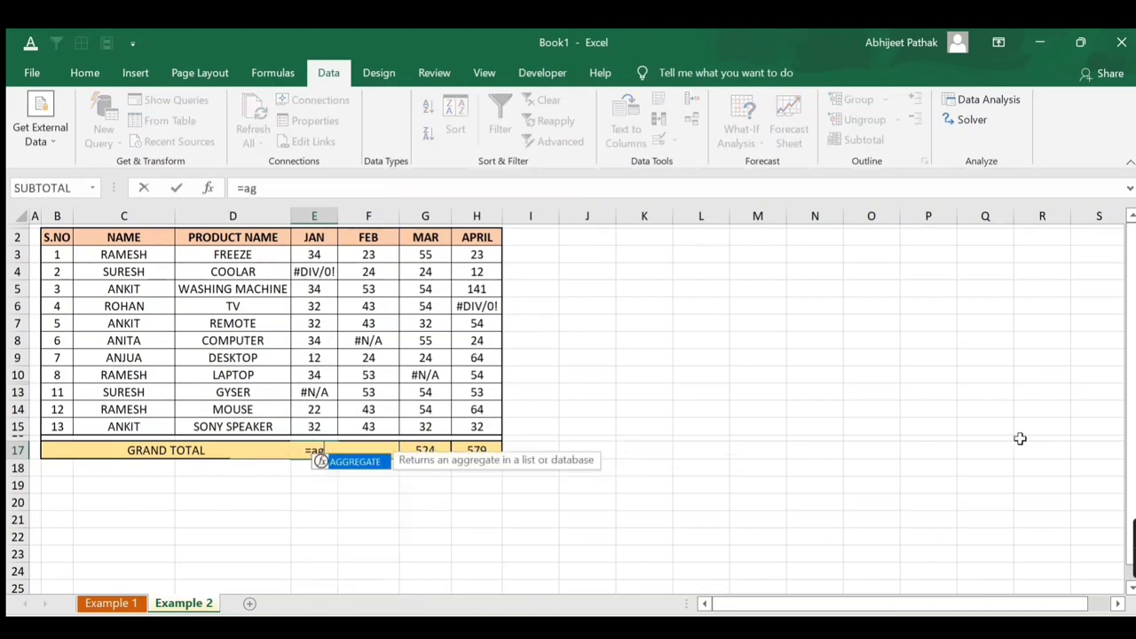
key("Tab")
key("Down")
key("Down")
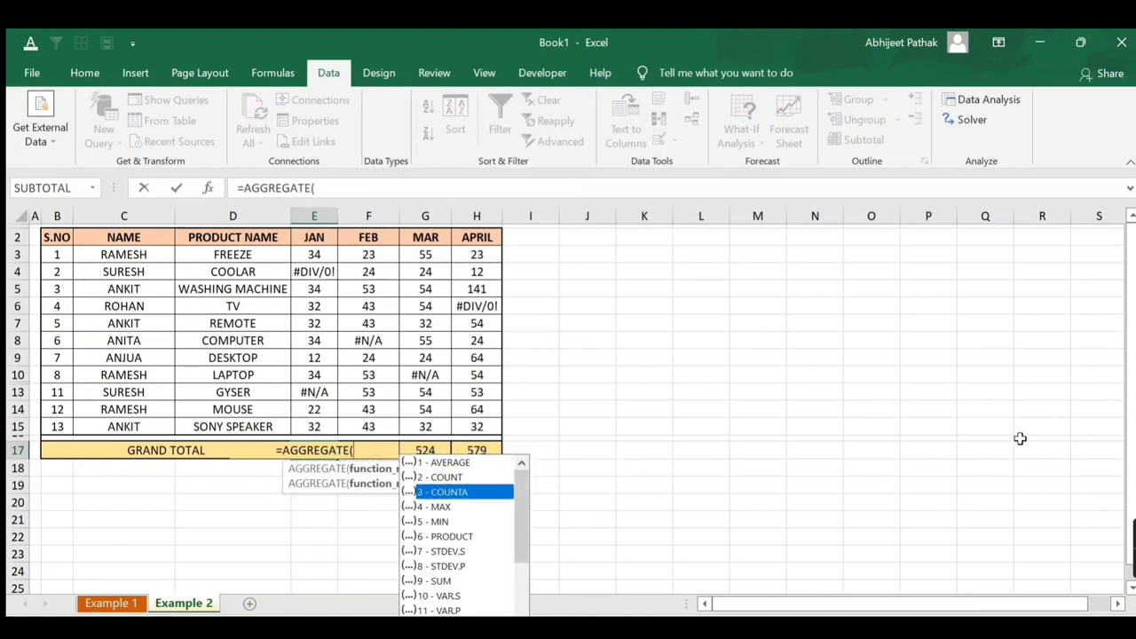
key("Down")
key("Down")
key("Down")
key("Down")
key("Down")
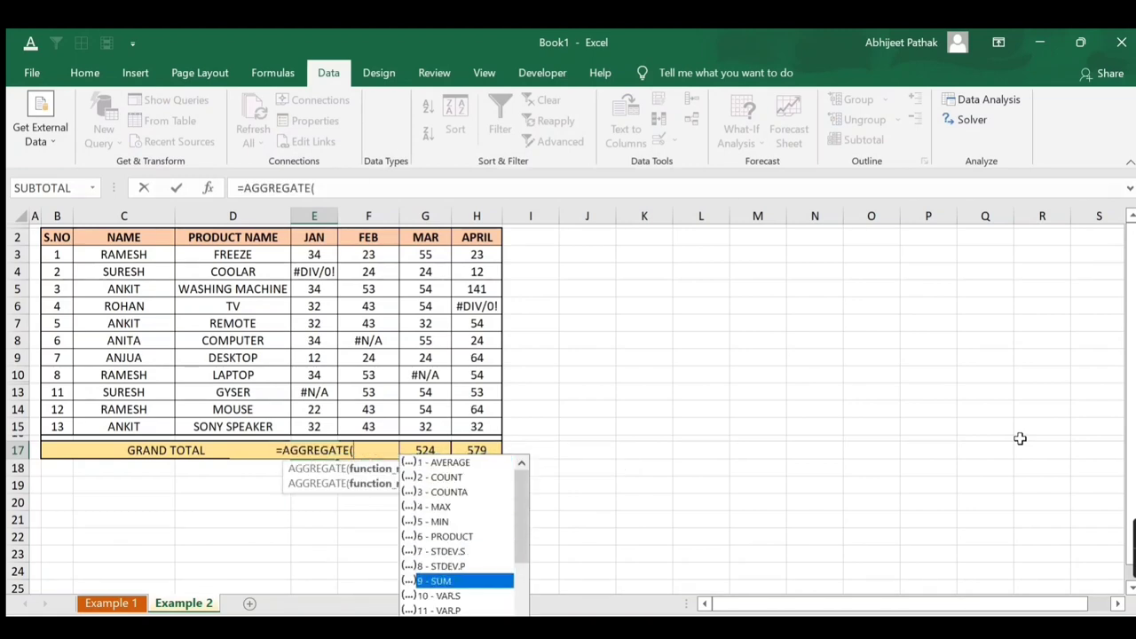
key("Tab")
type(",")
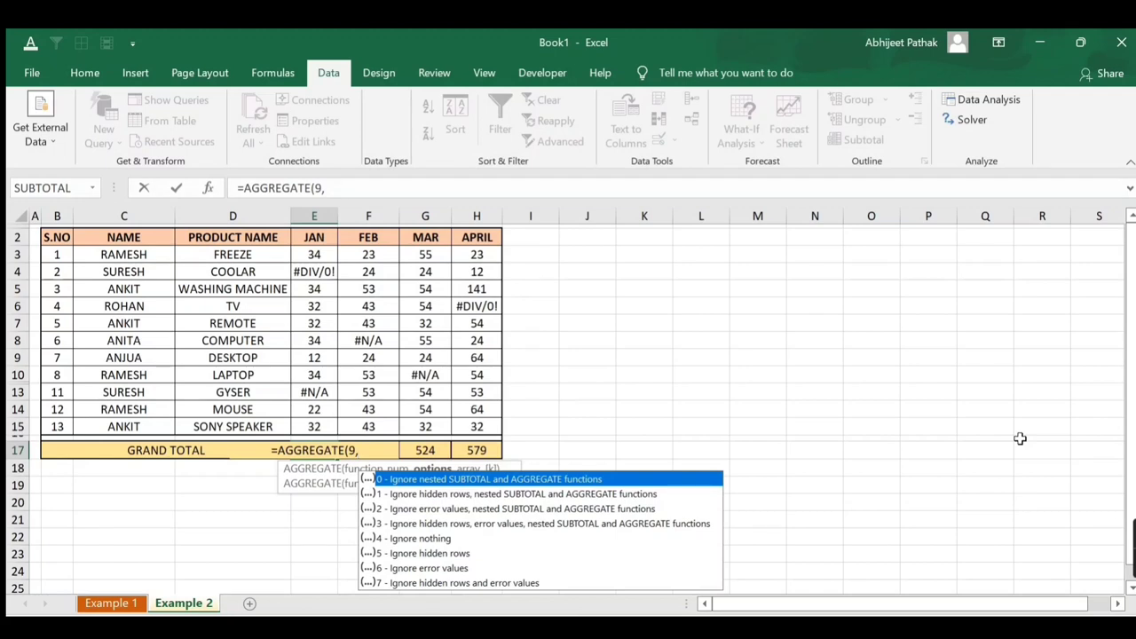
Finish E17 as =AGGREGATE(9,7,E3:E15) and fill it across FEB to APRIL
key("Down")
key("Down")
key("Down")
key("Down")
key("Down")
key("Down")
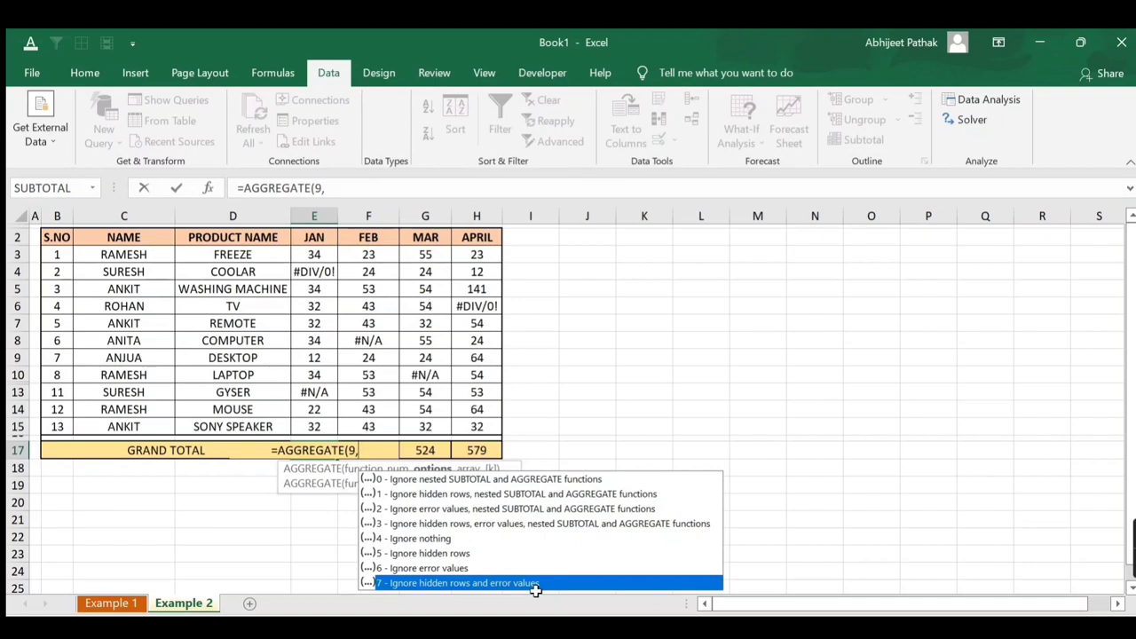
double_click(536, 584)
type(",")
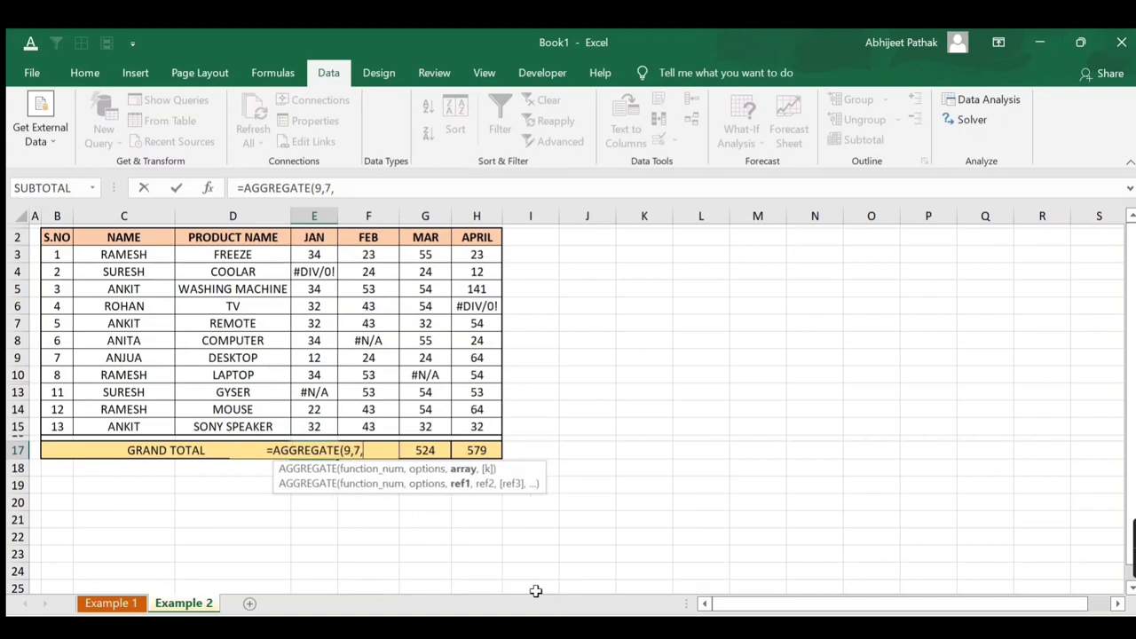
key("Up")
key("ctrl+Up")
key("Down")
key("shift+Down")
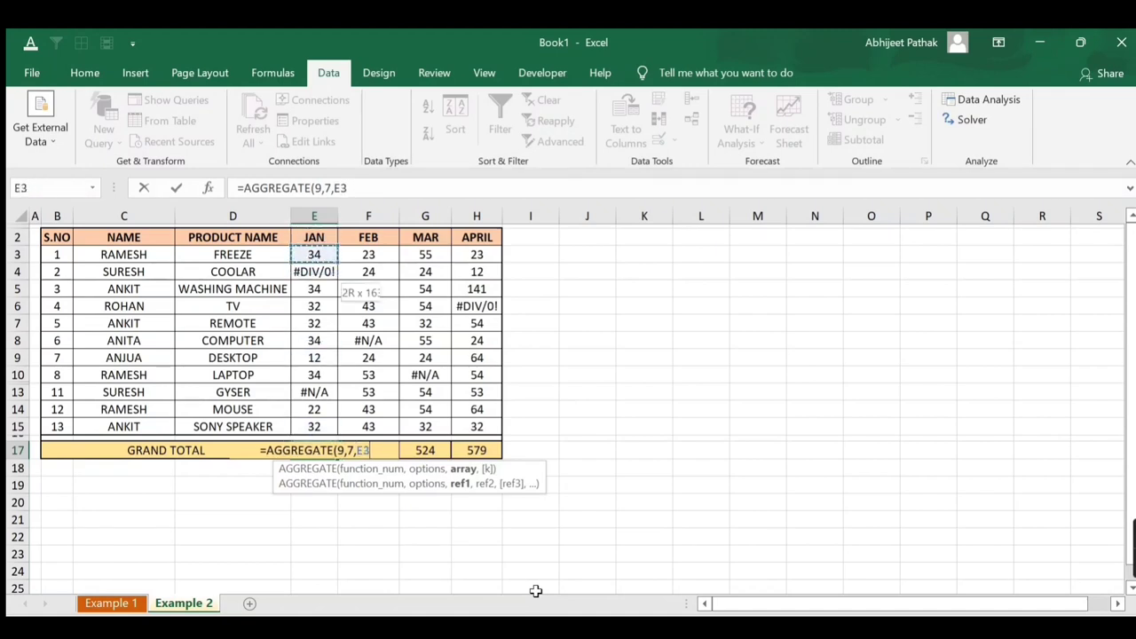
key("shift+Down")
key("shift+Down")
key("shift+Down")
key("shift+Down")
key("shift+Down")
key("shift+Down")
key("shift+Down")
key("shift+Down")
key("shift+Down")
type(")")
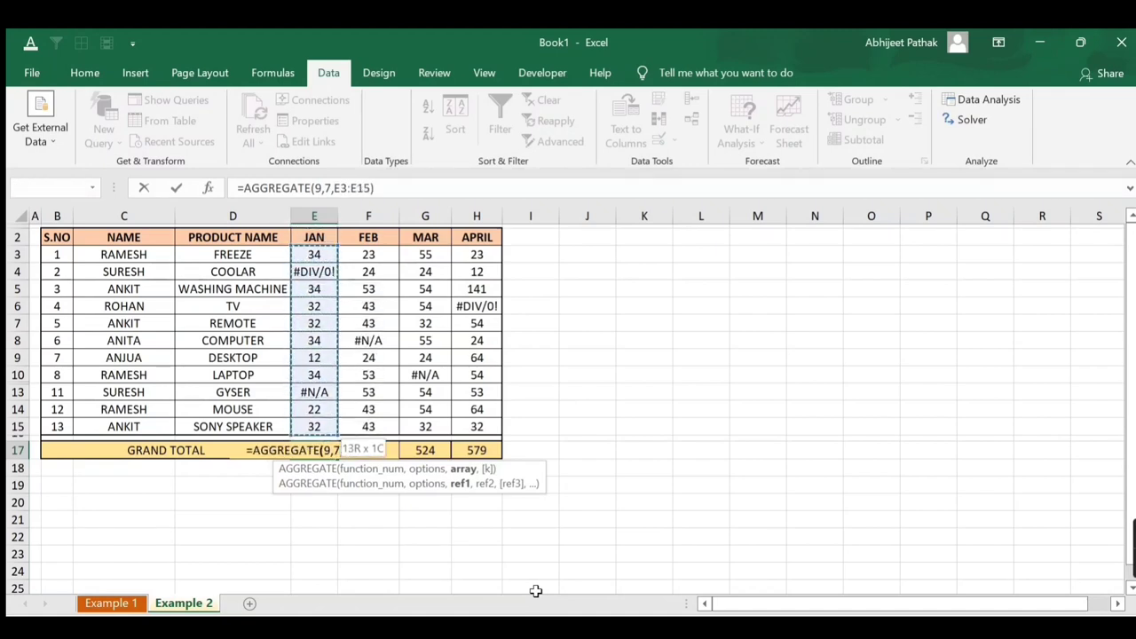
key("Return")
left_click(324, 454)
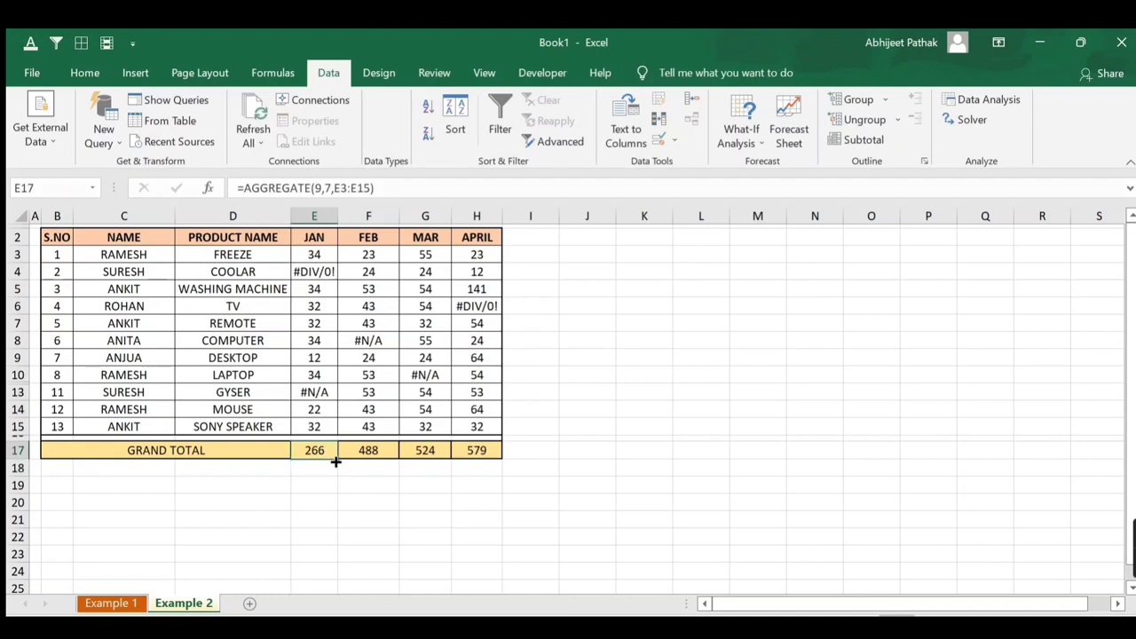
left_click_drag(337, 459, 487, 461)
Finish filling the totals into F17:H17, then clear Example 1's JAN total in E17
left_click(317, 450)
left_click(121, 605)
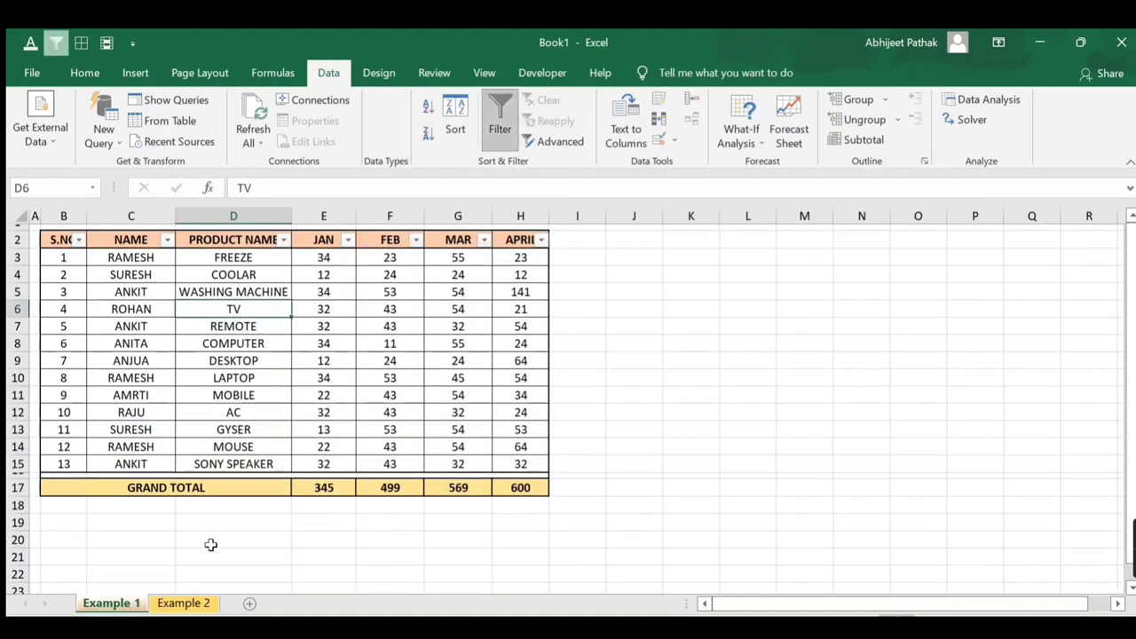
left_click_drag(323, 360, 323, 377)
left_click(326, 487)
key("Delete")
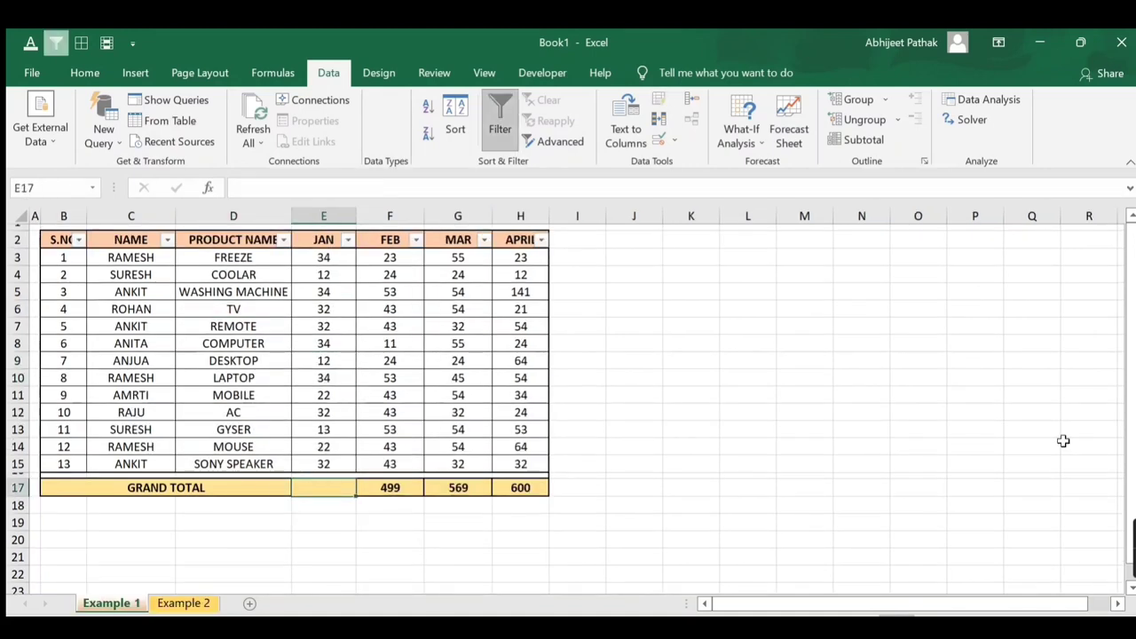
Enter =AGGREGATE(9,4,E3:E15) as the JAN grand total in E17 on Example 1
type("=agg")
key("Tab")
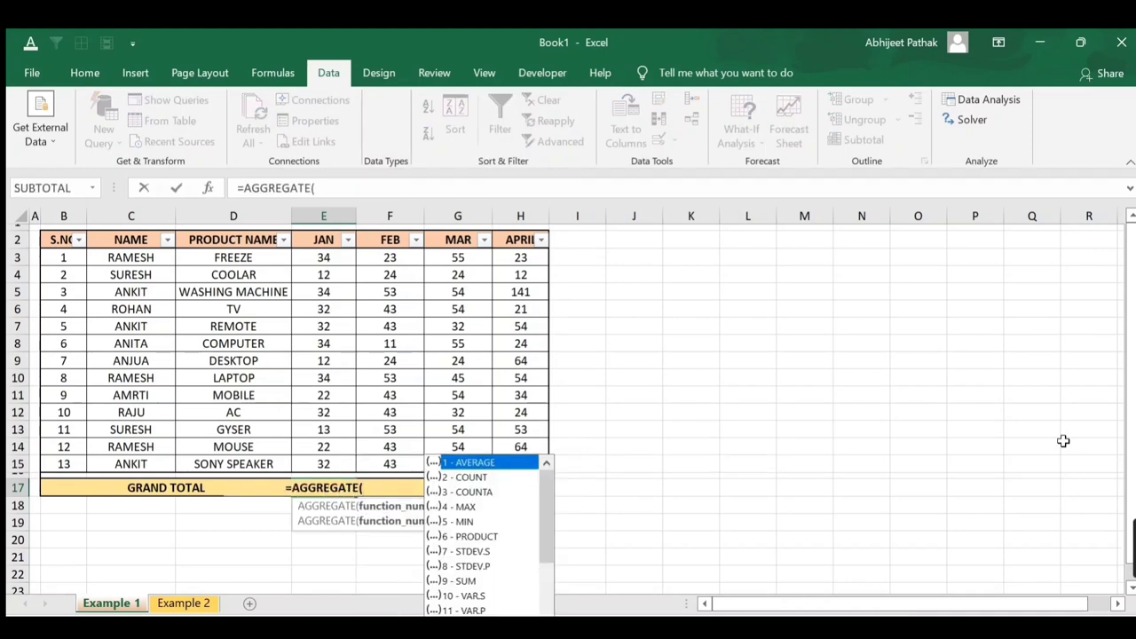
key("Down")
key("Down")
key("Down")
key("Up")
key("Up")
key("Up")
key("Down")
key("Down")
key("Down")
key("Down")
key("Down")
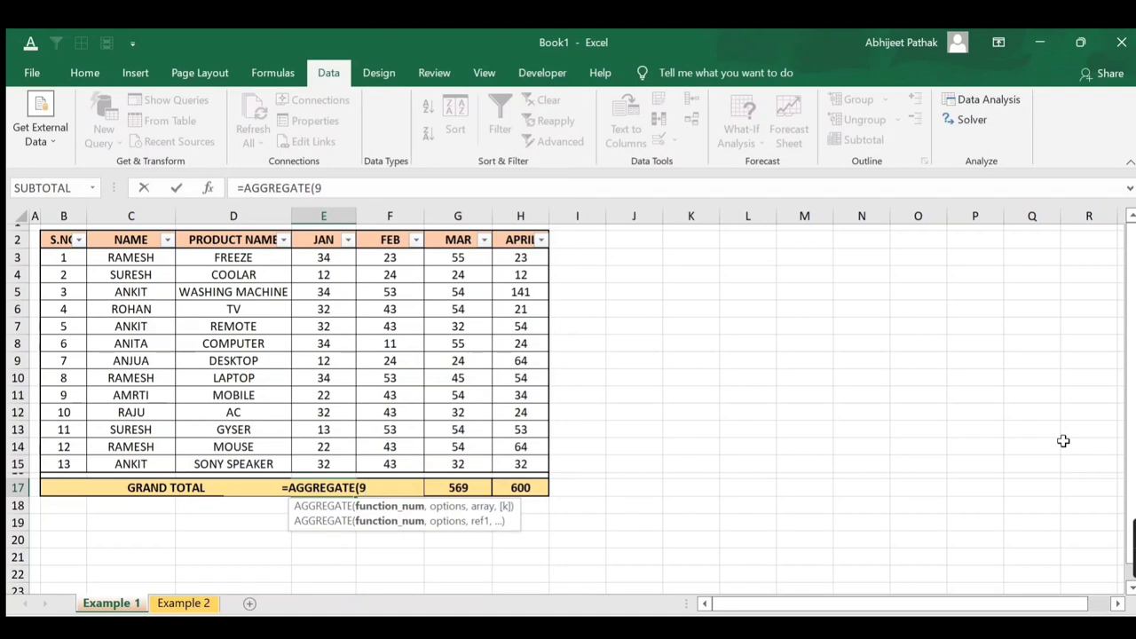
type(",")
key("Down")
key("Down")
key("Down")
key("Down")
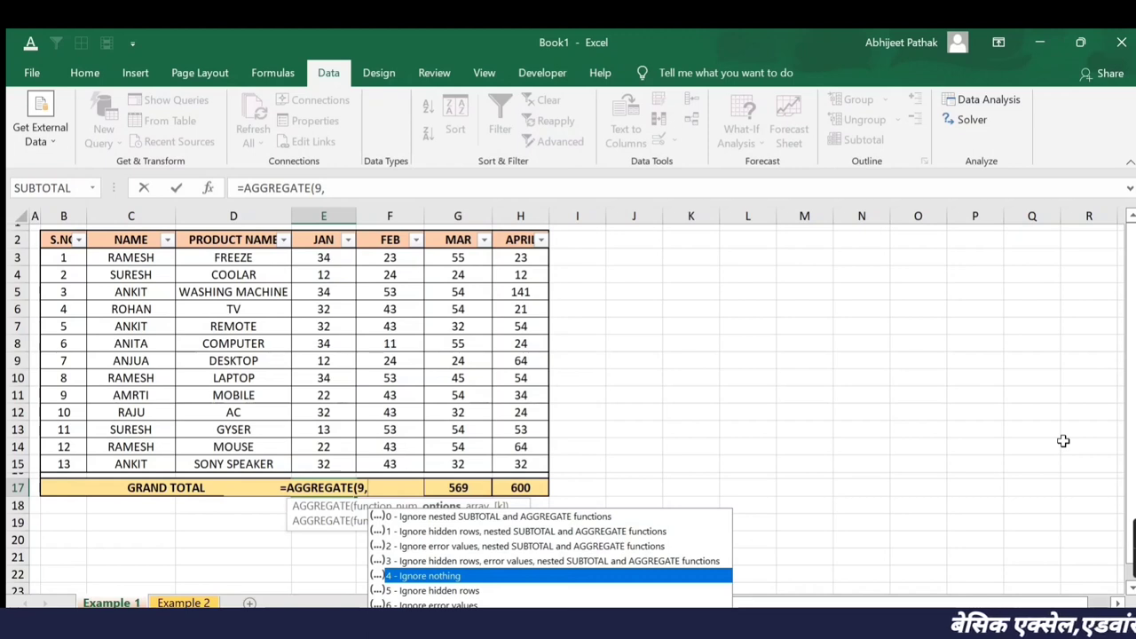
key("Tab")
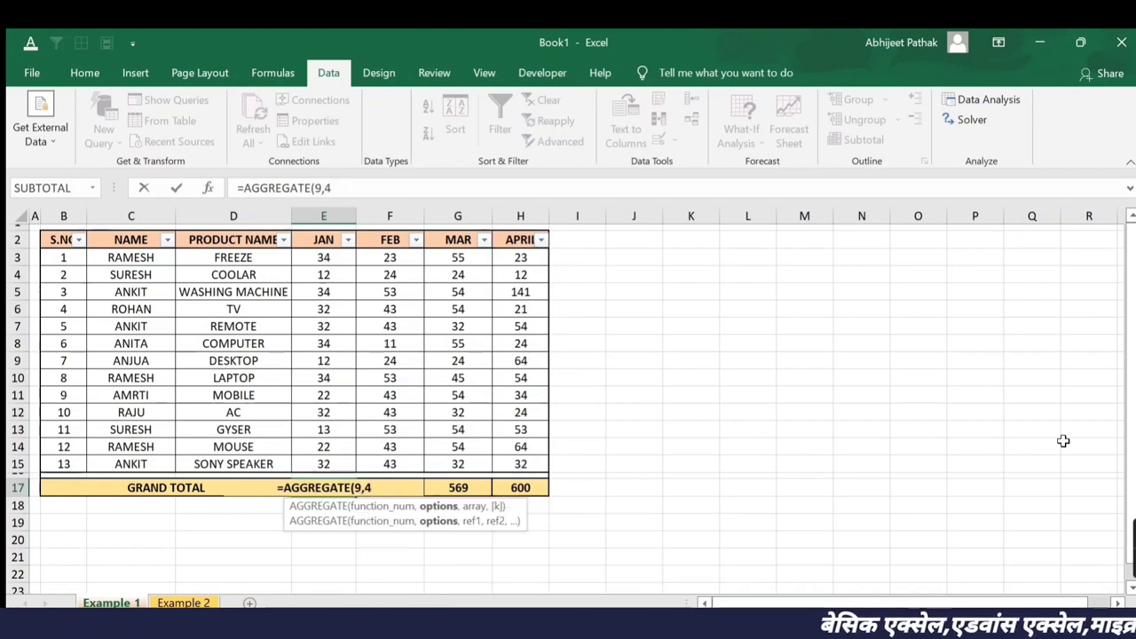
type(",")
key("Up")
key("Up")
key("Up")
key("Up")
key("Up")
key("Up")
key("Up")
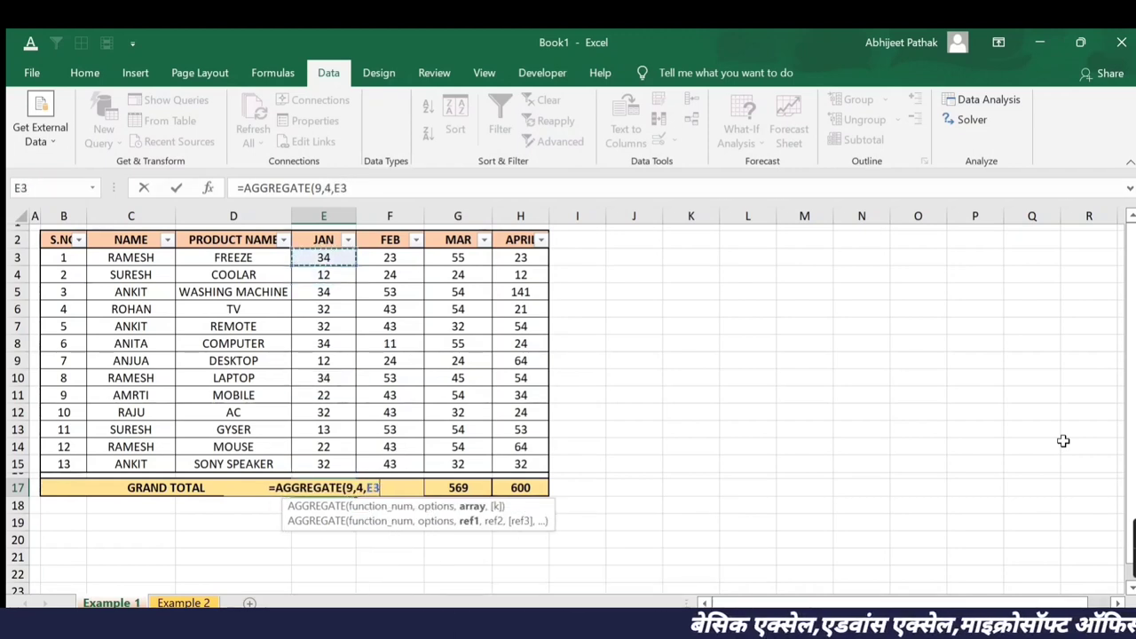
key("shift+Down")
key("shift+Down")
key("shift+Down")
key("shift+Down")
key("shift+Down")
key("shift+Down")
key("shift+Down")
key("shift+Down")
key("shift+Down")
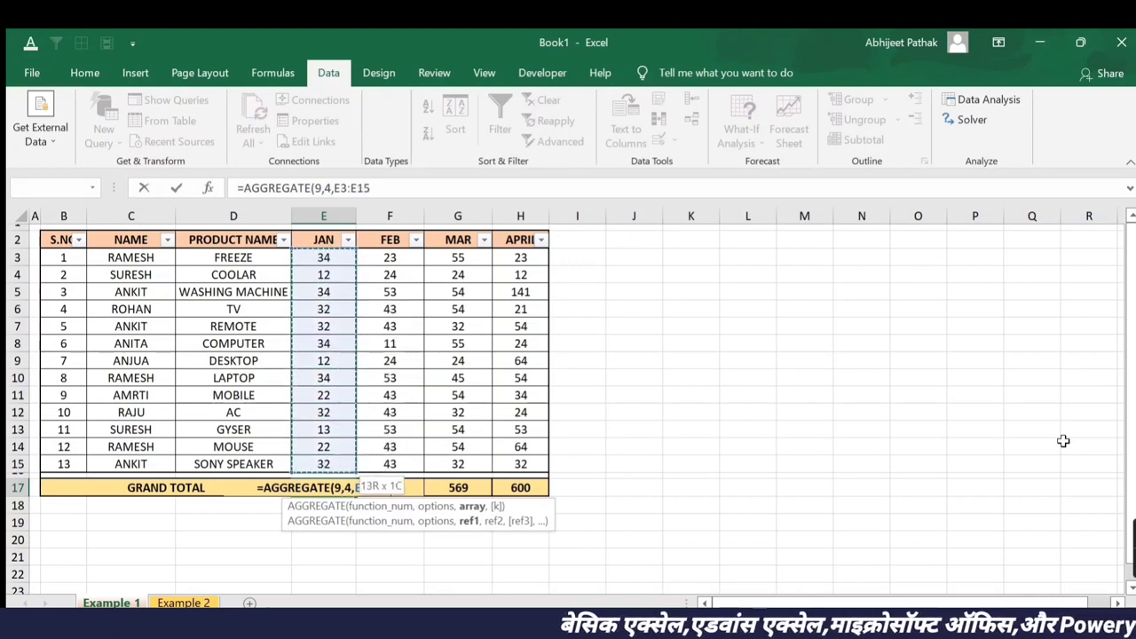
key("ctrl+Return")
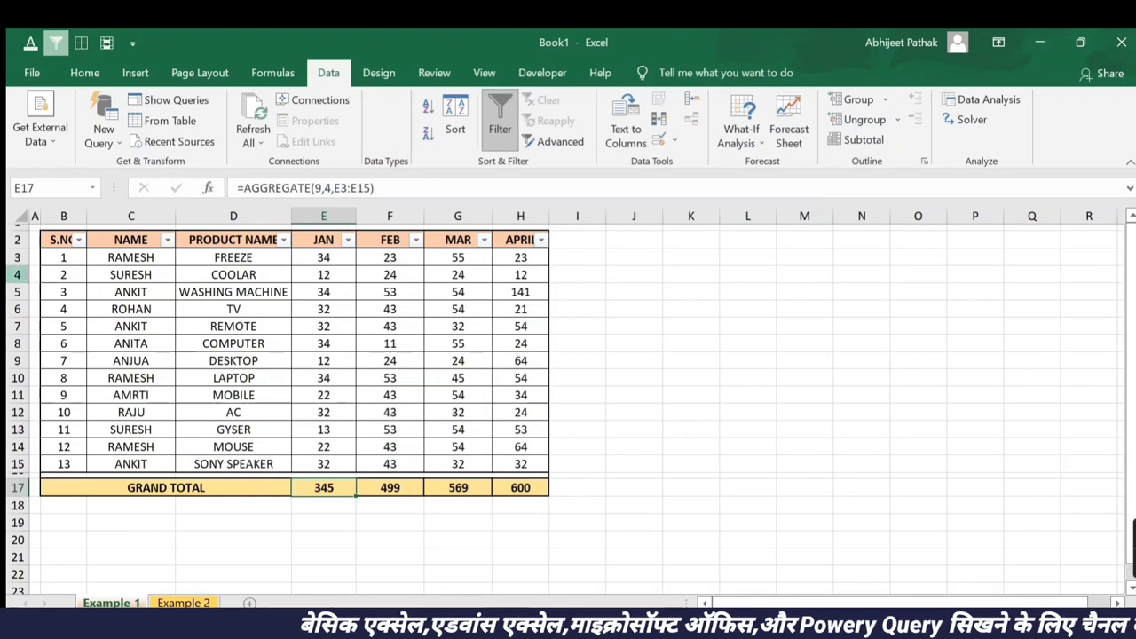
Hide rows 4–6 to test the total, then undo so all rows show again
left_click_drag(18, 277, 18, 311)
right_click(18, 302)
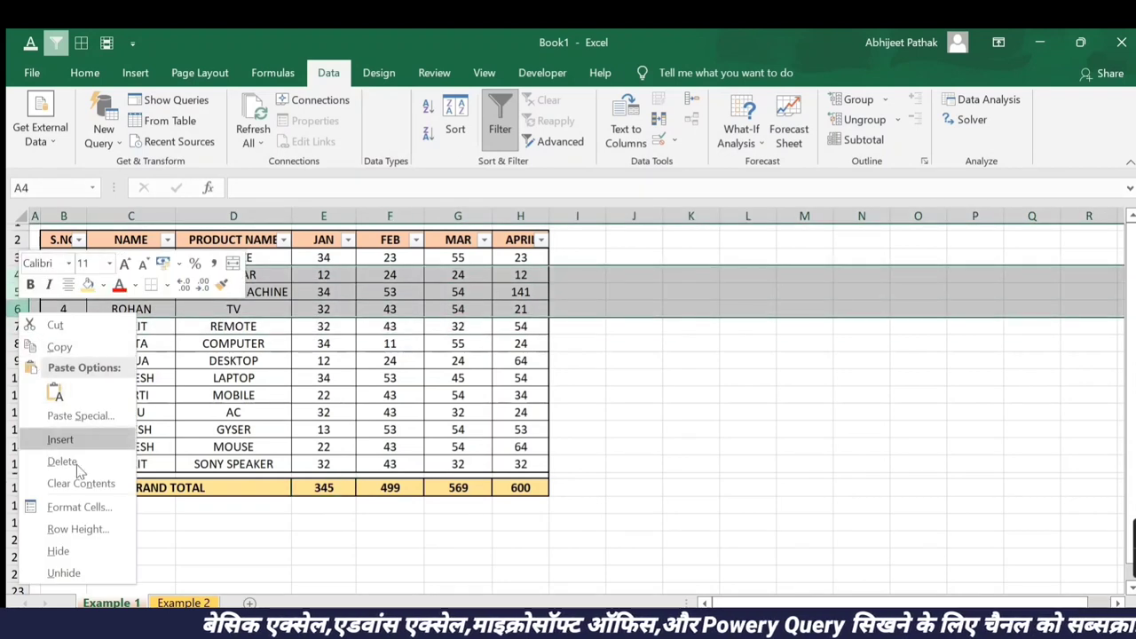
left_click(86, 546)
left_click(324, 343)
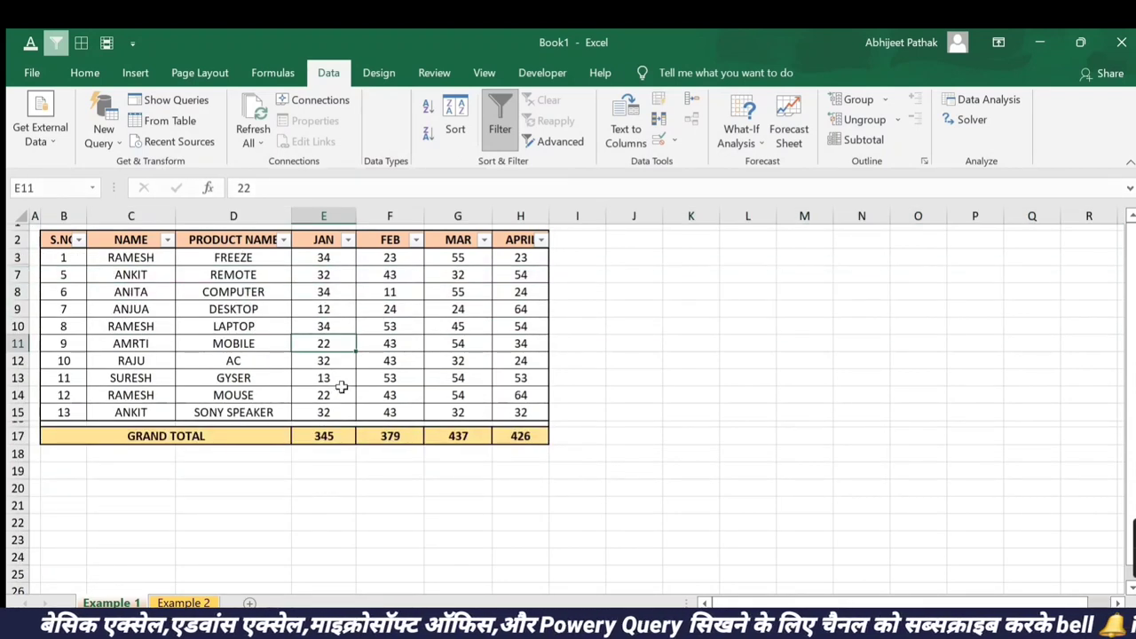
key("ctrl+z")
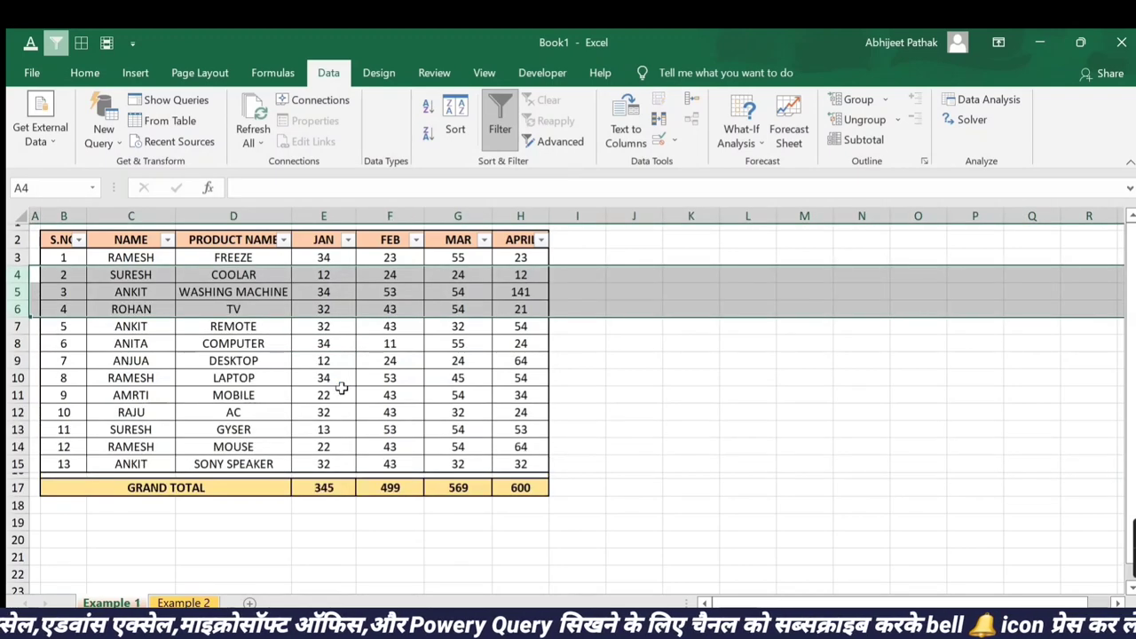
left_click(324, 487)
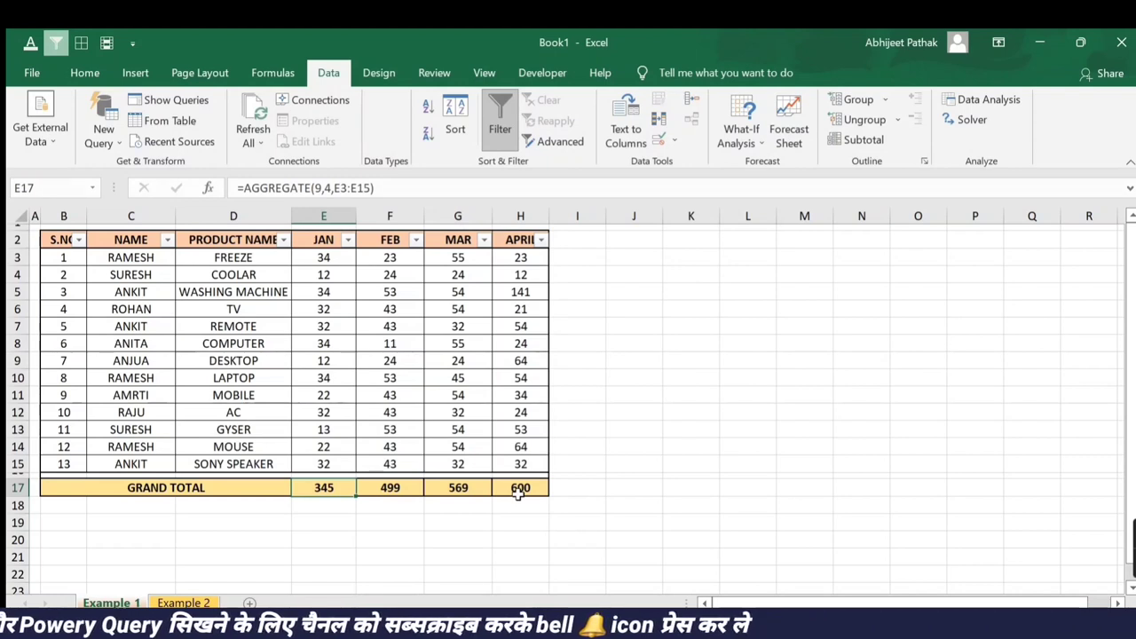
Enter =AGGREGATE(2,5,E3:E15) in E18 to count the JAN values, giving 13
key("Down")
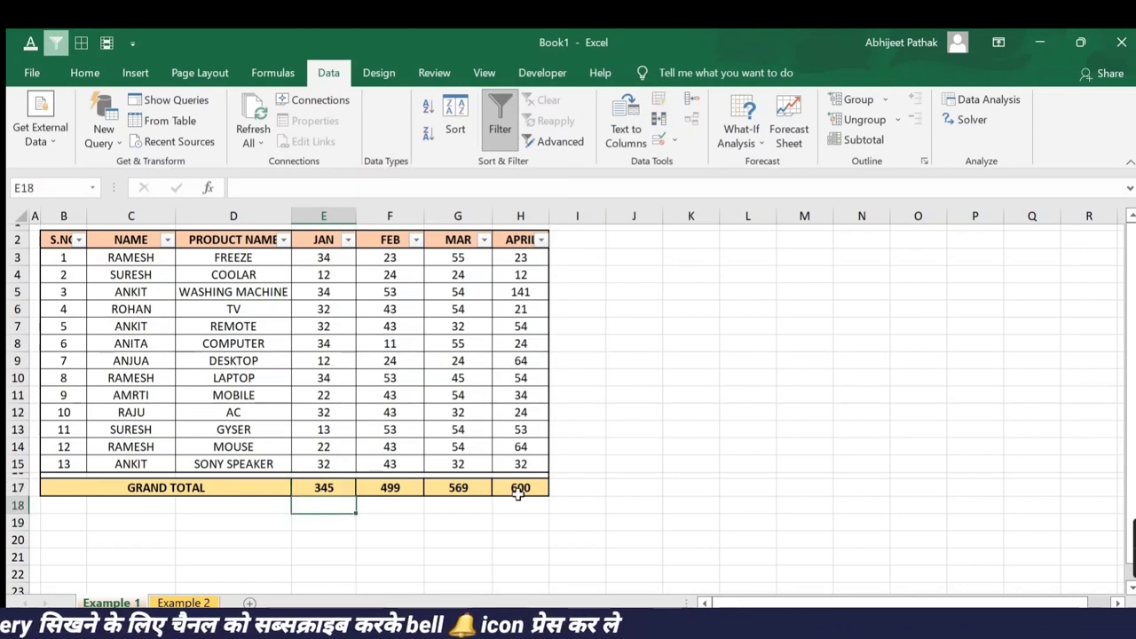
type("=ag")
key("Tab")
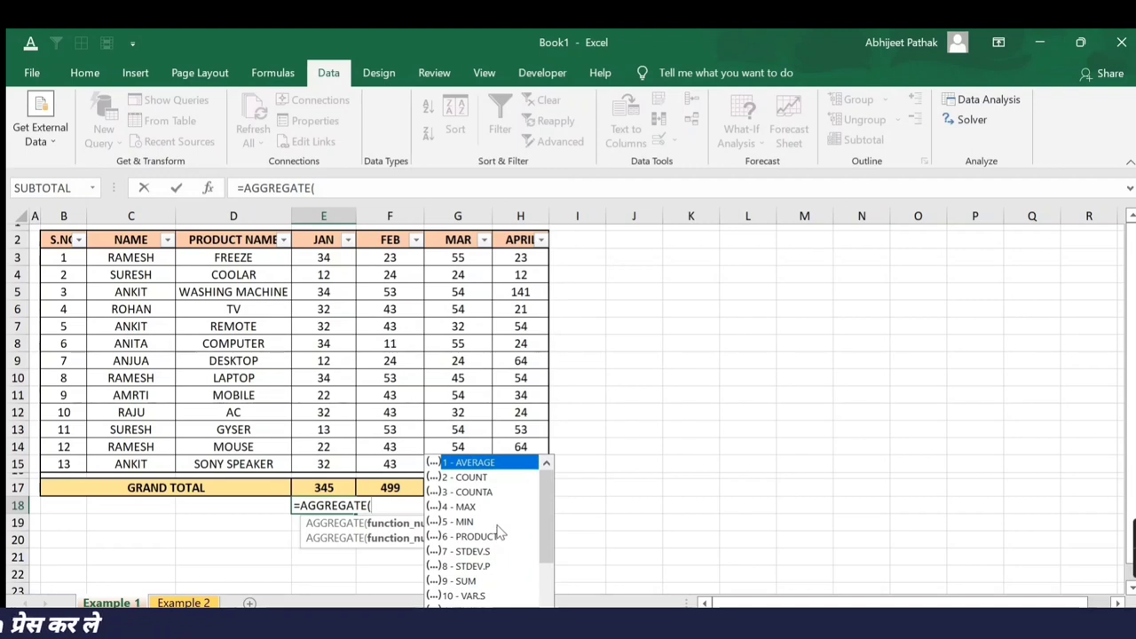
left_click(486, 481)
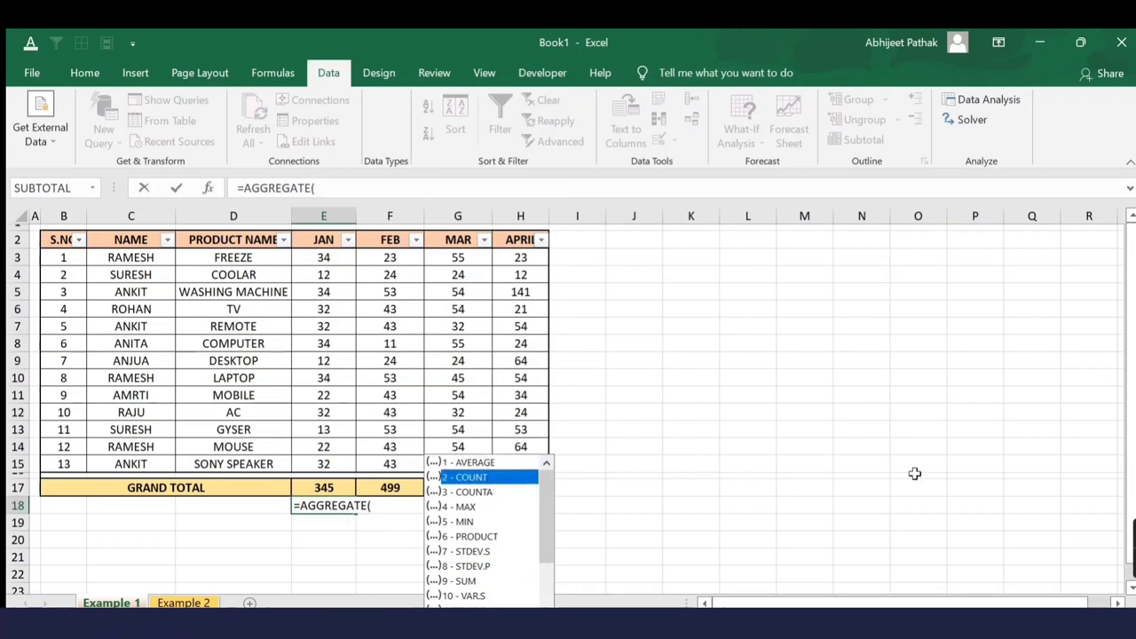
key("Tab")
type(",")
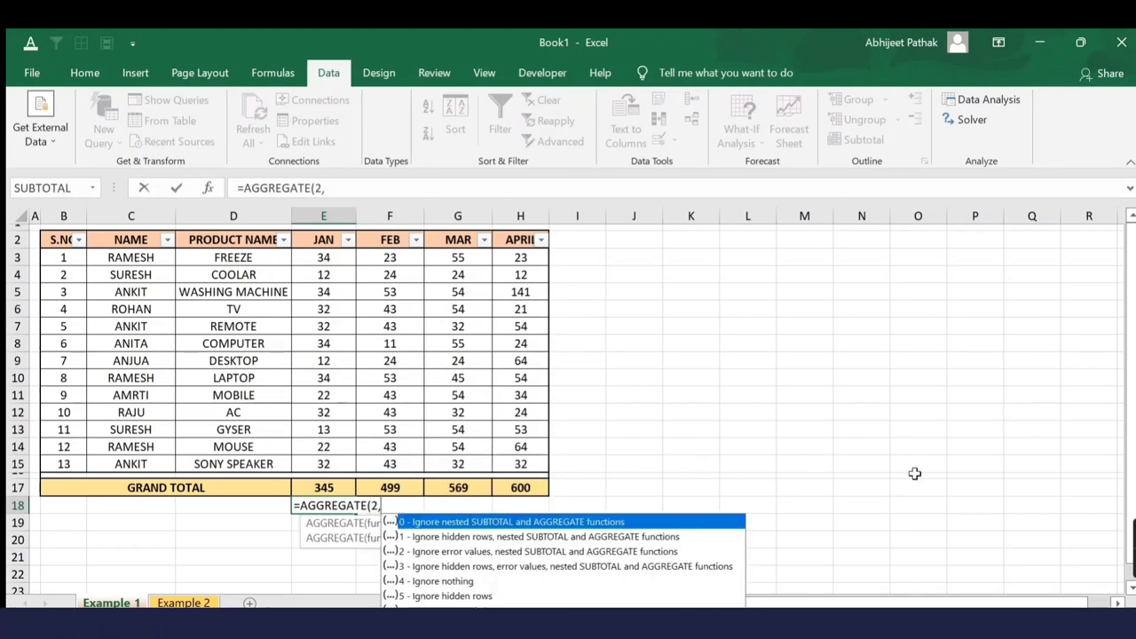
key("Down")
key("Down")
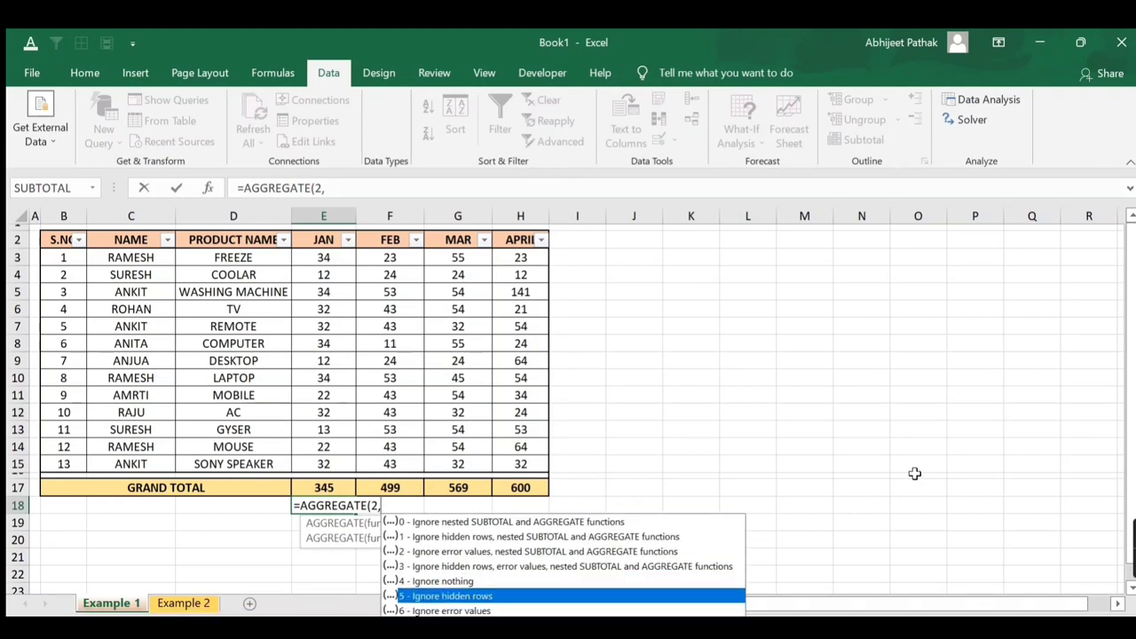
key("Tab")
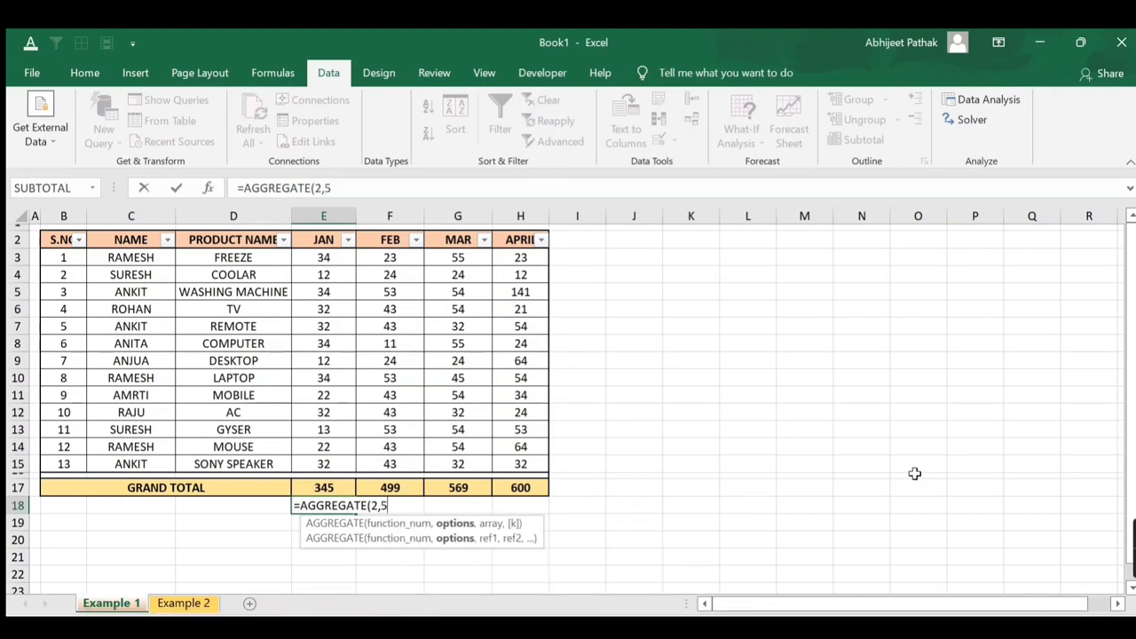
type(",")
key("Up")
key("Up")
key("Up")
key("Up")
key("Up")
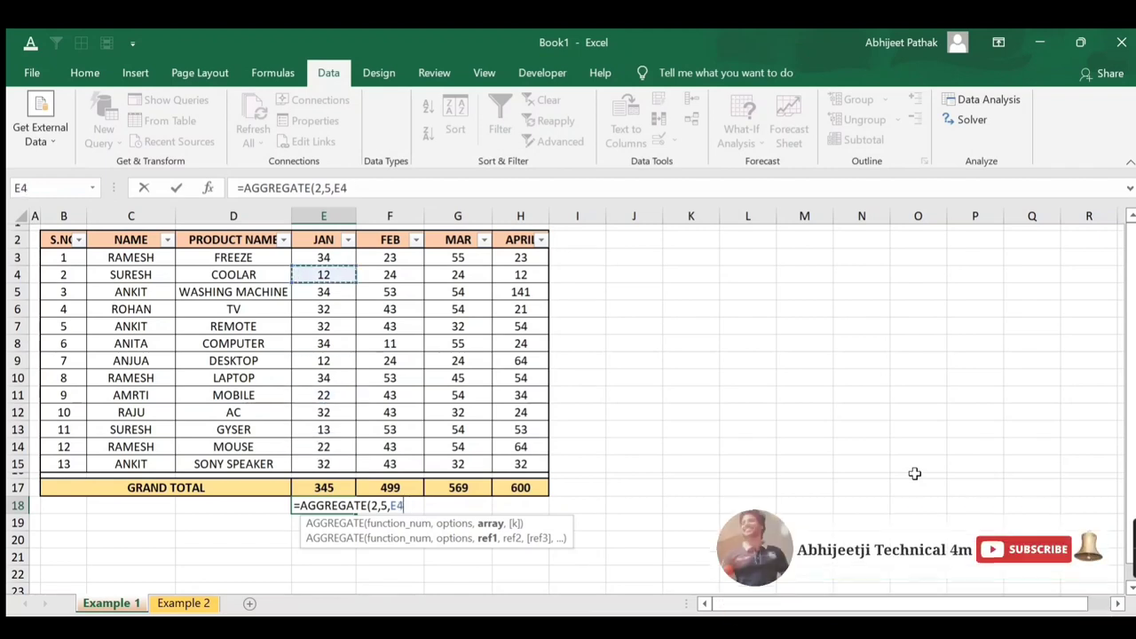
key("shift+Up")
key("shift+Down")
key("shift+Down")
key("shift+Down")
key("shift+Down")
key("shift+Down")
key("shift+Down")
key("ctrl+Return")
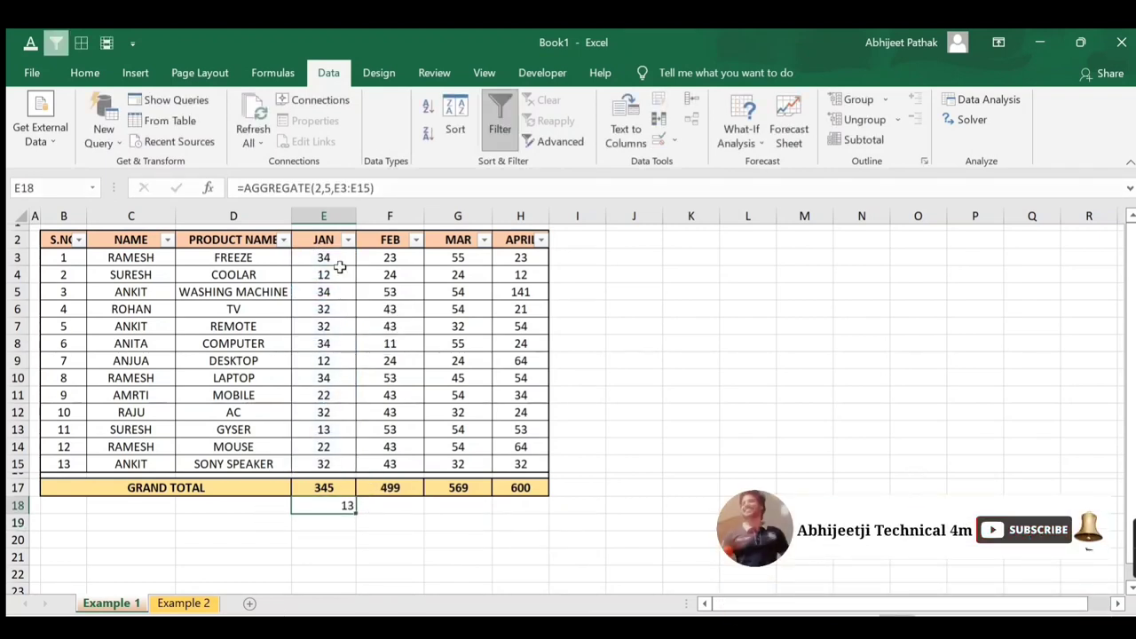
Review the JAN values E3:E11 and check the count in E18
left_click_drag(337, 258, 343, 352)
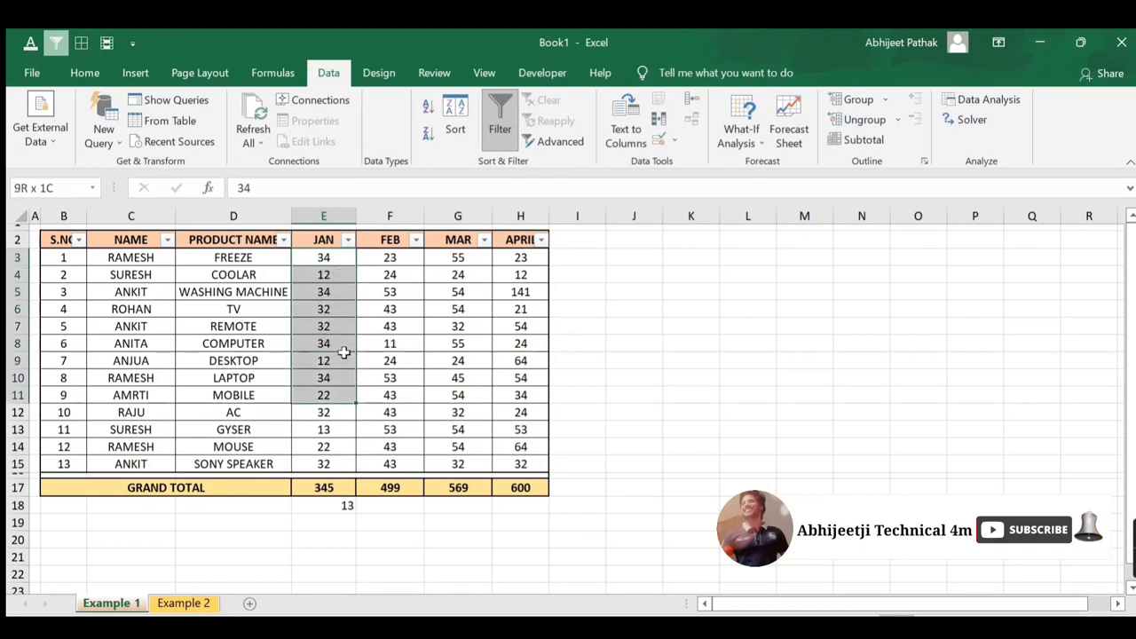
left_click(327, 274)
left_click(326, 292)
left_click(328, 309)
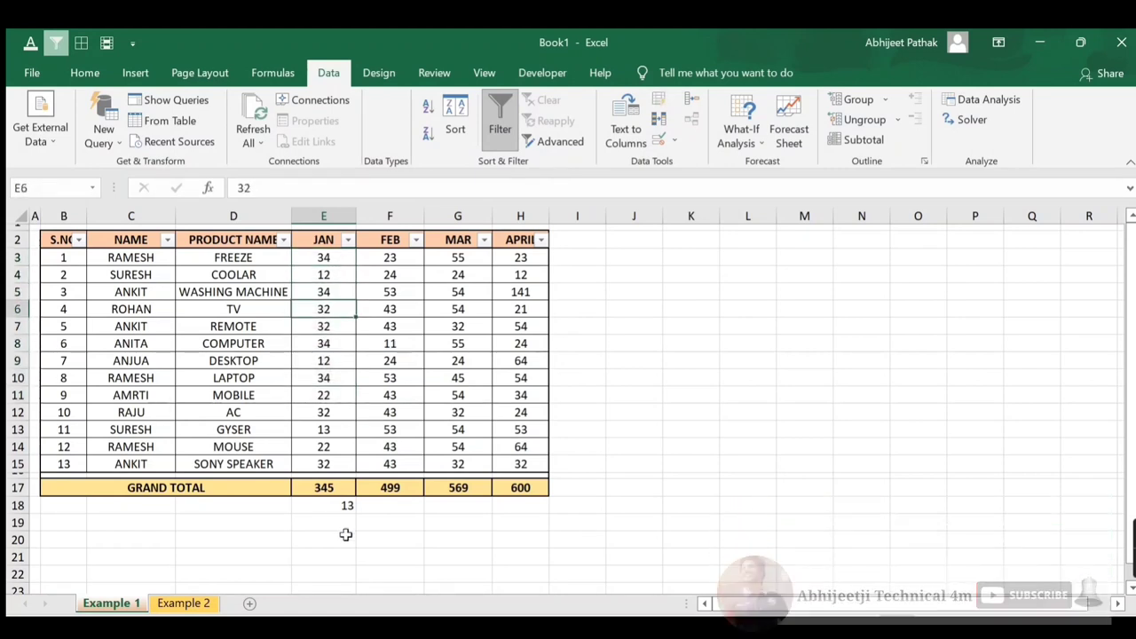
left_click(341, 507)
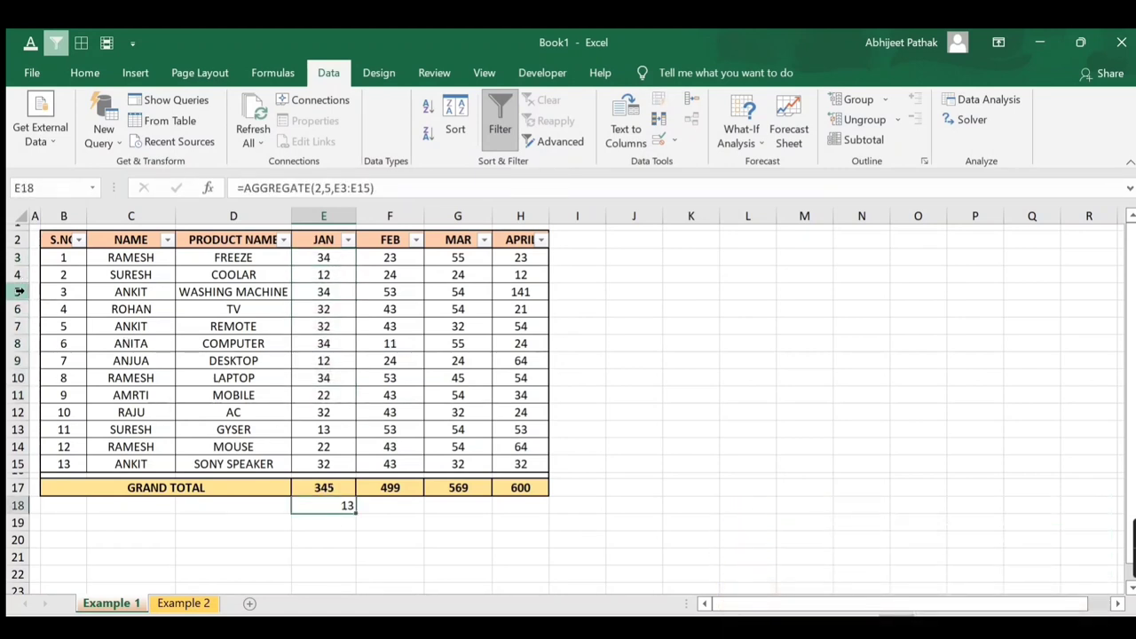
Hide rows 5–8 and recheck the E18 count, which drops to 9
left_click_drag(16, 291, 16, 343)
right_click(16, 345)
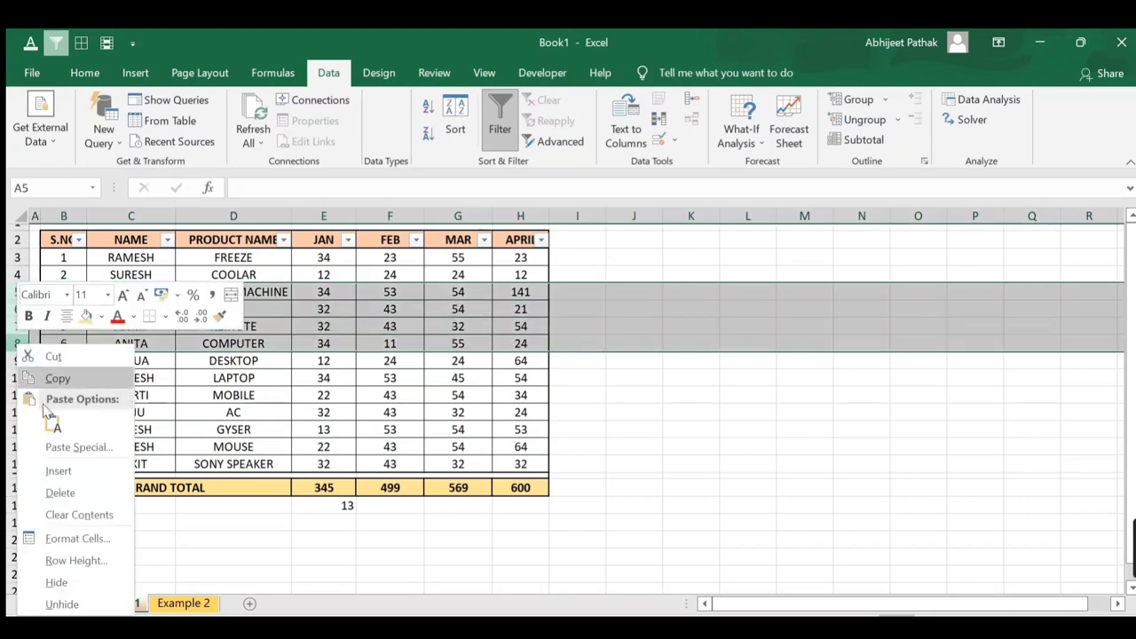
left_click(89, 591)
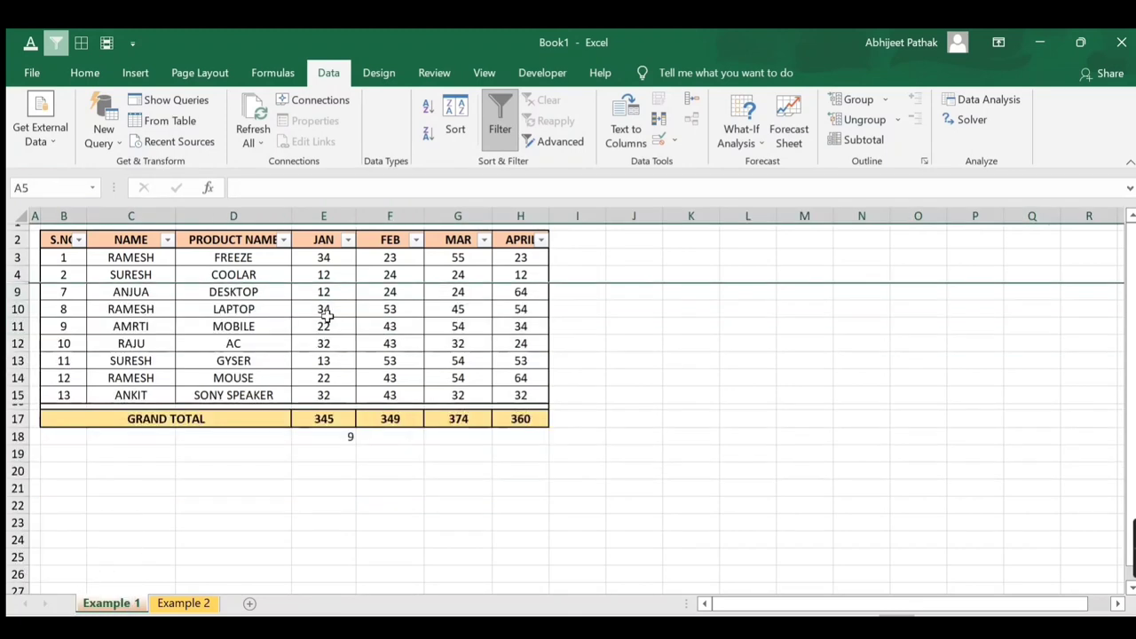
left_click(324, 258)
left_click_drag(326, 260, 323, 395)
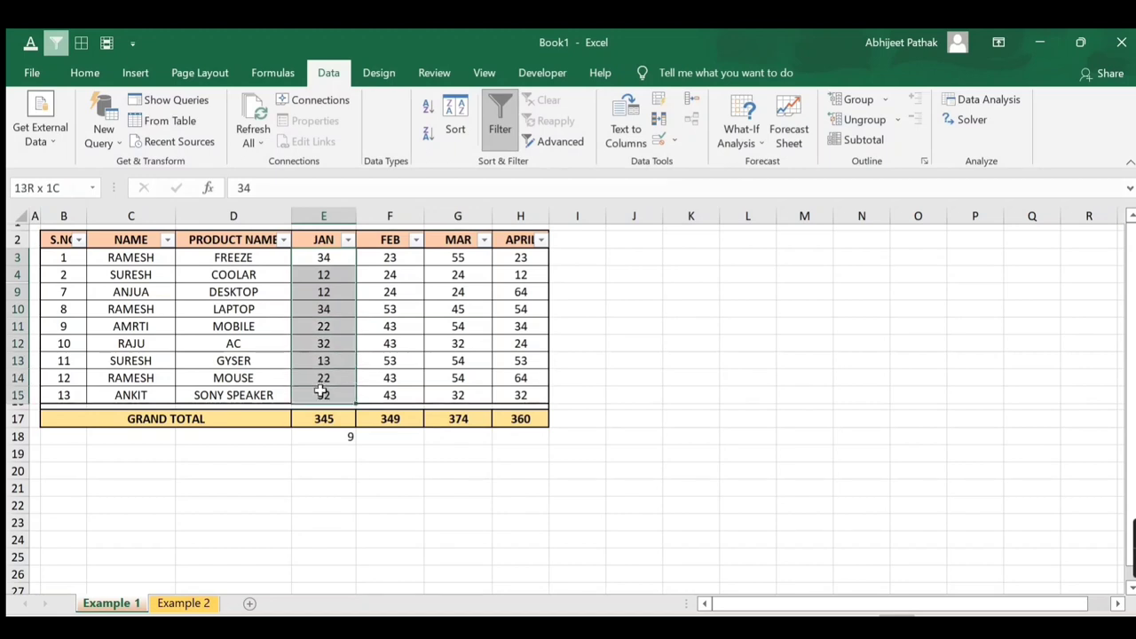
left_click(325, 436)
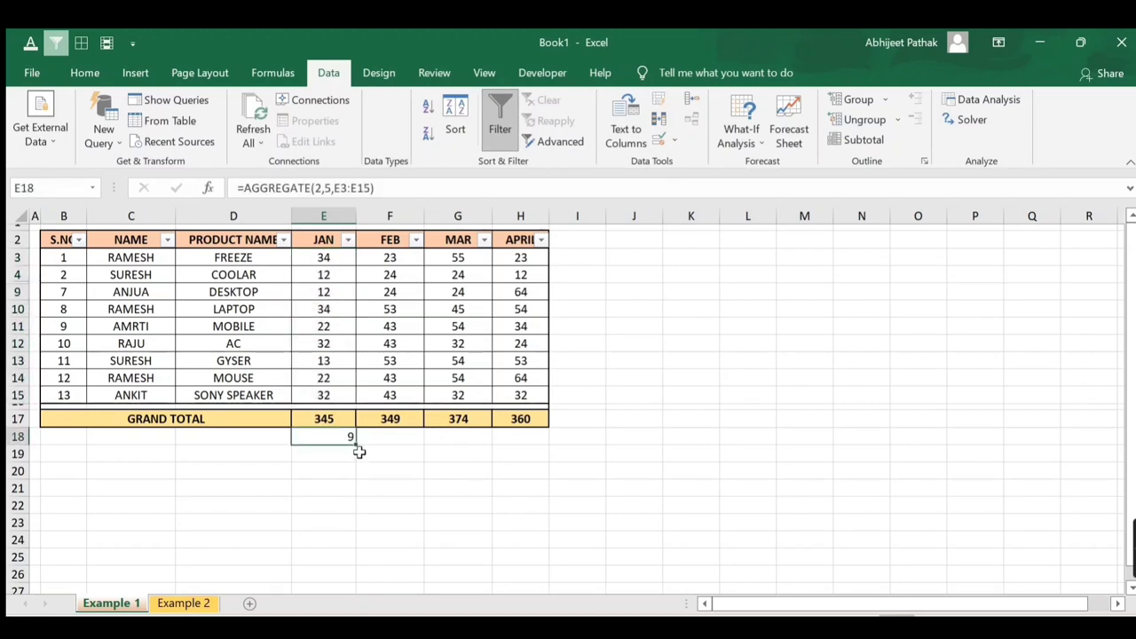